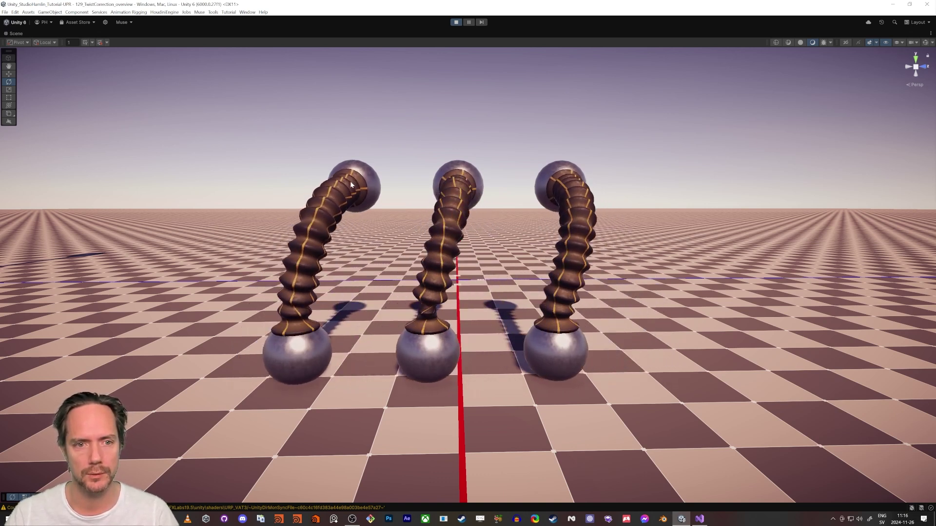
Step: Examine the three animated rubber joints from several angles, comparing how their stripes twist near the end spheres
click(342, 229)
key(a)
right_drag(341, 229, 340, 231)
key(w)
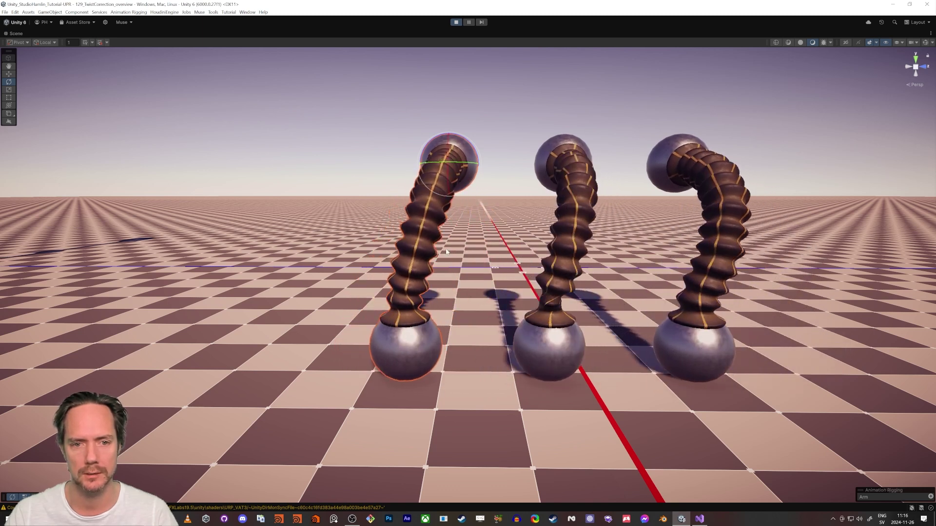
click(399, 89)
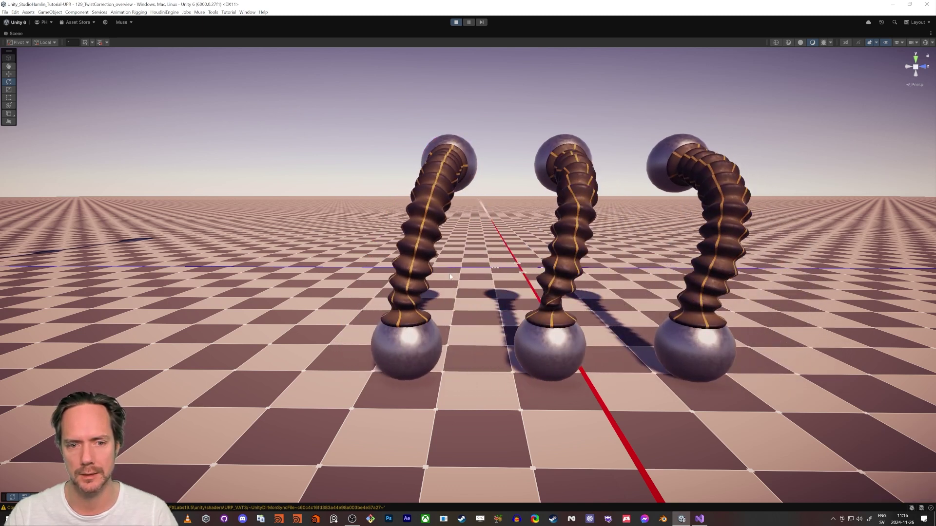
alt+drag(360, 120, 379, 122)
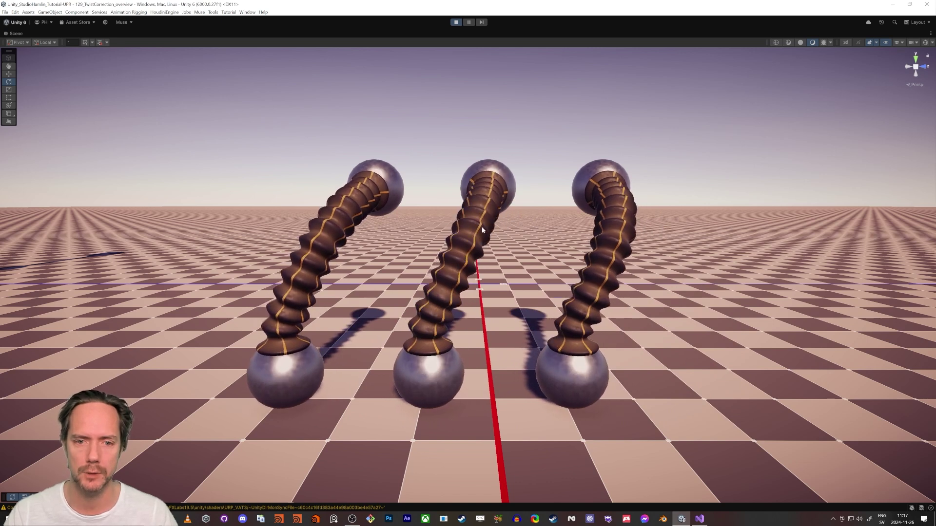
key(d)
right_drag(481, 226, 468, 223)
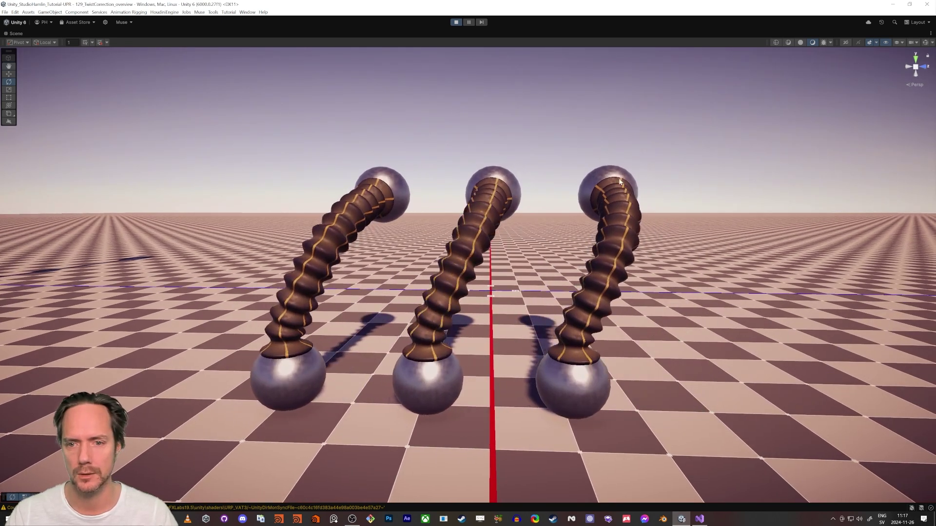
alt+drag(620, 182, 518, 251)
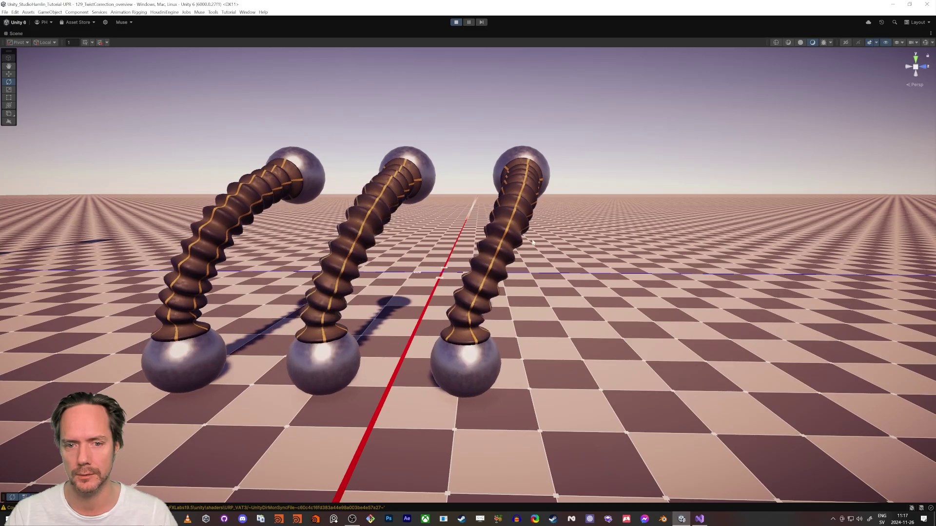
alt+drag(533, 242, 607, 305)
Step: Examine the moving steel arm on its orange base and compare it with the rubber joints from several viewpoints
right_drag(607, 304, 635, 302)
key(a)
key(s)
key(e)
alt+drag(634, 303, 508, 328)
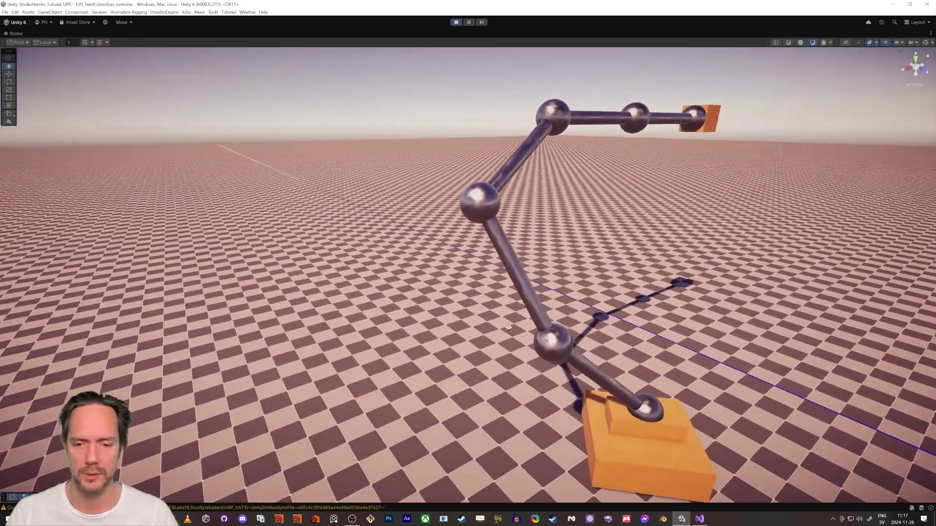
right_drag(508, 328, 505, 331)
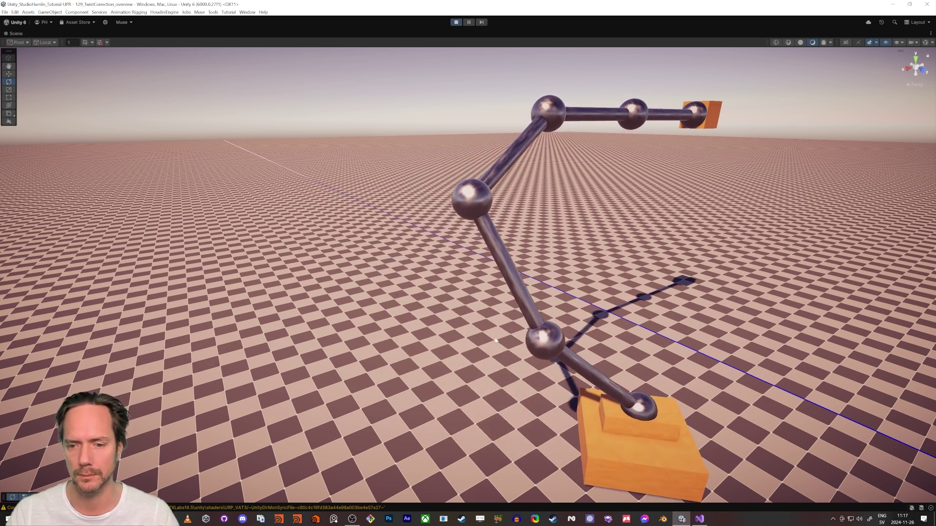
right_drag(496, 341, 504, 198)
key(w)
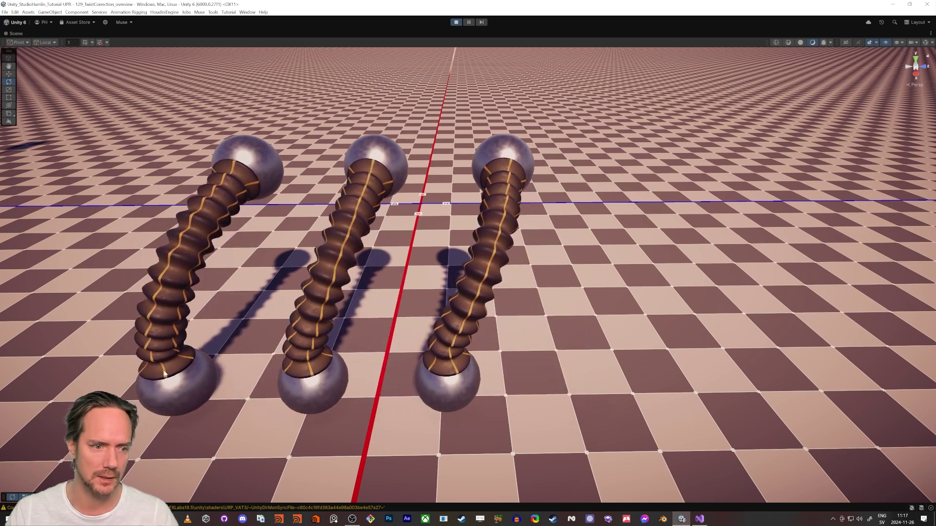
right_drag(258, 375, 138, 332)
right_drag(606, 405, 620, 436)
right_drag(877, 286, 858, 283)
right_drag(545, 219, 571, 195)
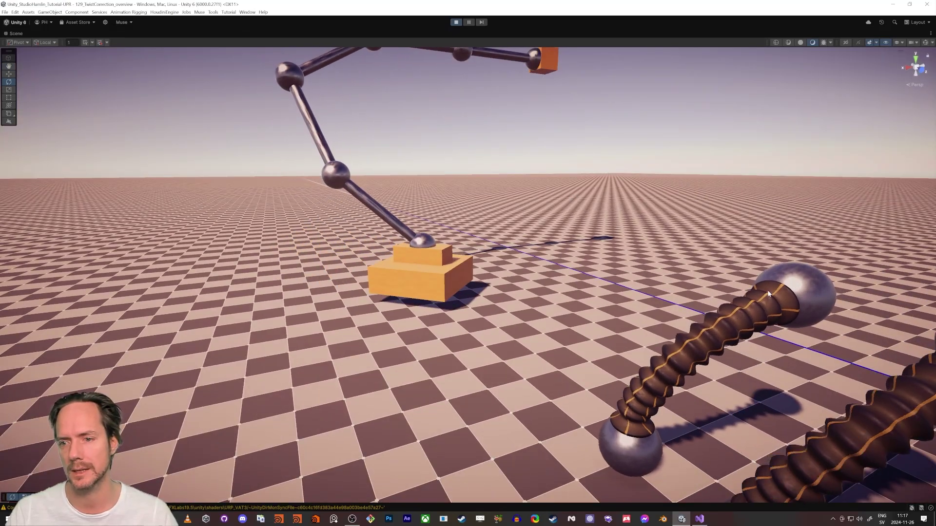
right_drag(477, 197, 498, 171)
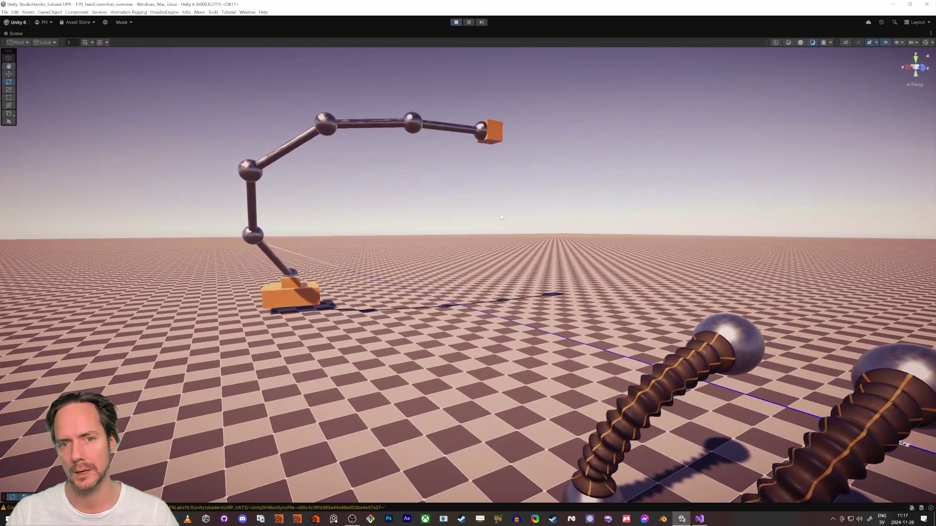
right_drag(500, 215, 627, 315)
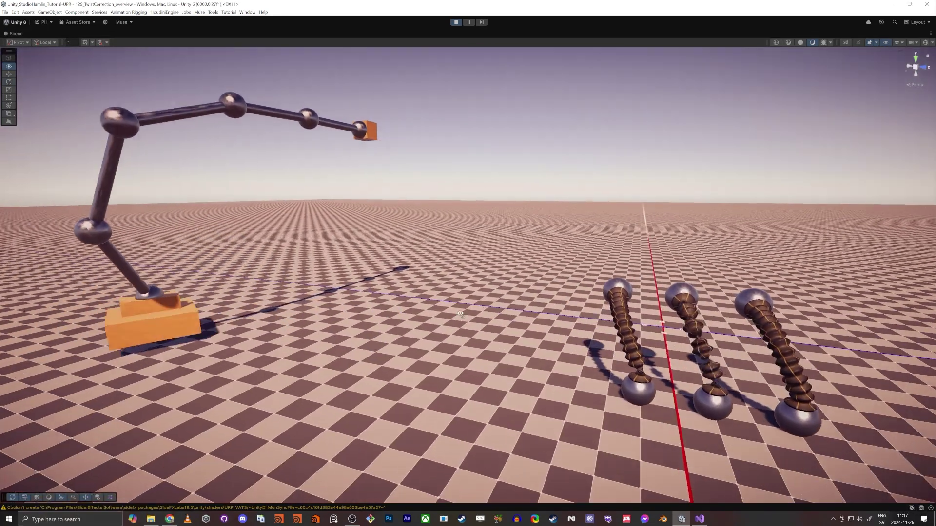
Step: Restore the full editor layout, exit play mode and open the 129_TwistCorrection scene
key(shift+space)
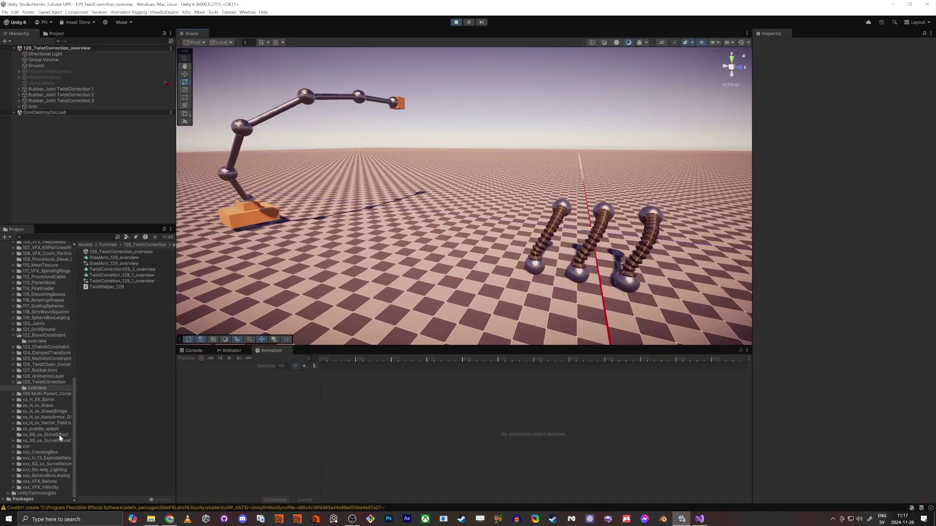
click(456, 22)
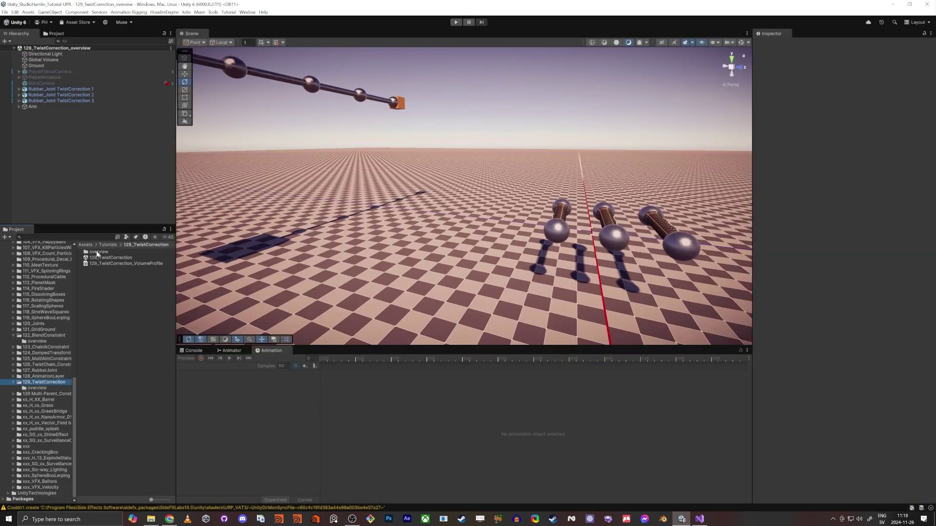
right_drag(400, 229, 470, 232)
key(w)
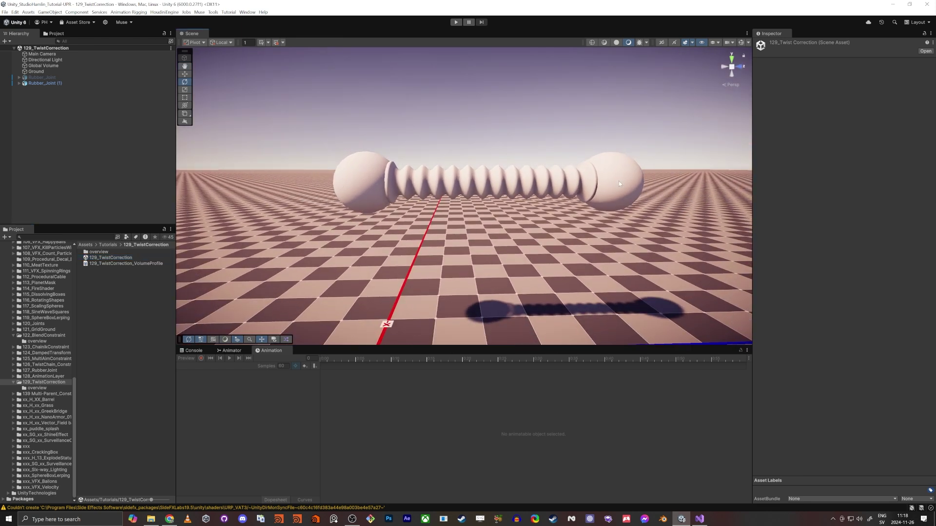
Step: Activate the disabled Rubber_Joint object in the scene
click(85, 83)
click(771, 44)
right_drag(483, 173, 481, 234)
key(q)
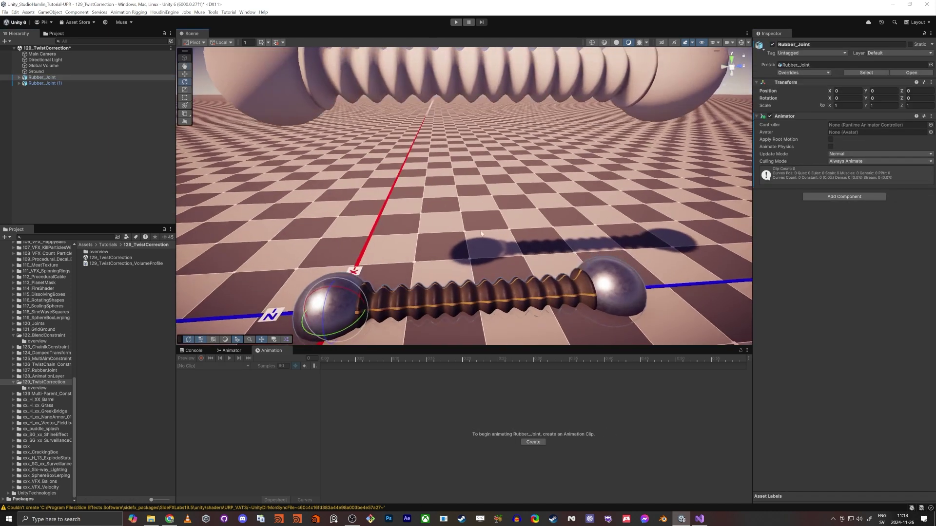
right_drag(549, 280, 528, 287)
key(s)
key(q)
right_drag(470, 262, 474, 283)
key(w)
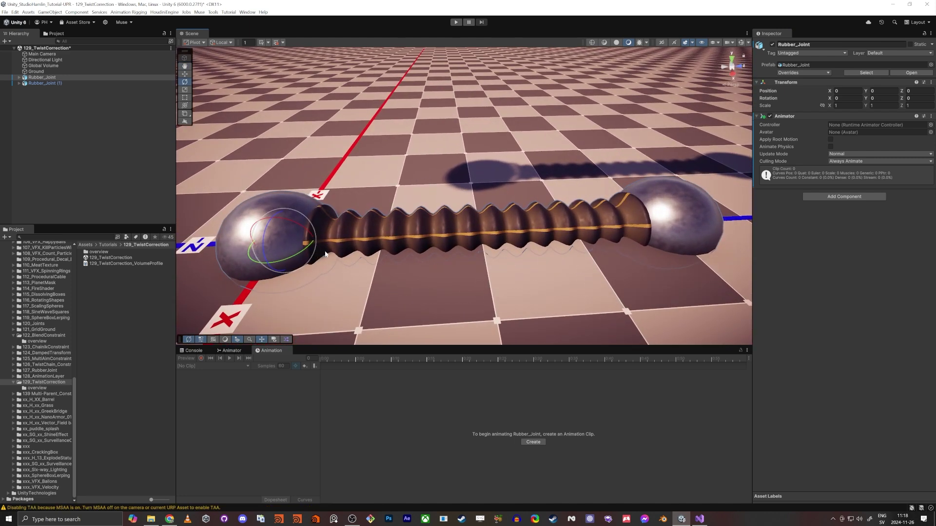
key(s)
right_drag(476, 250, 397, 230)
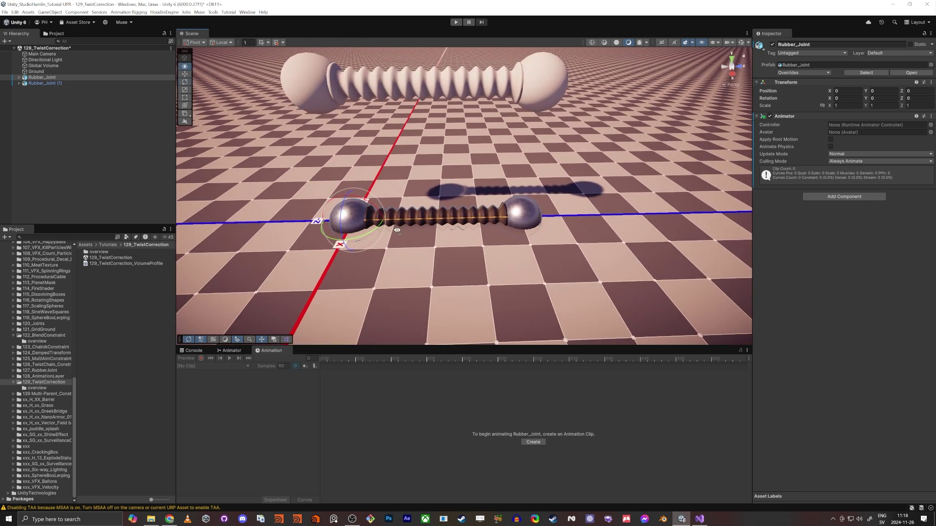
Step: Try bending Rubber_Joint (1) by rotating bone_00 through bone_06 together about Y, and reset that rotation to 0
click(19, 83)
click(24, 95)
alt+click(24, 95)
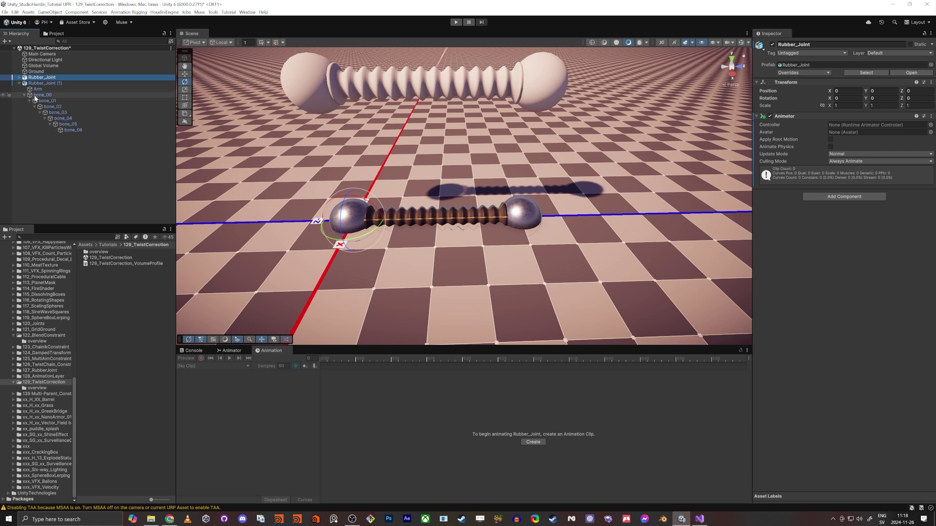
click(41, 94)
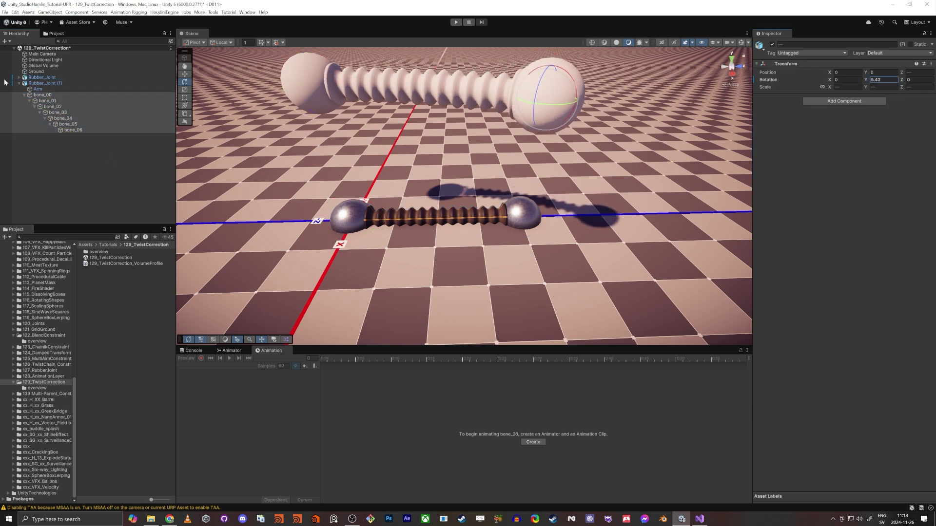
text(0)
Step: Delete the untextured Rubber_Joint (1) object from the scene
click(49, 83)
key(Delete)
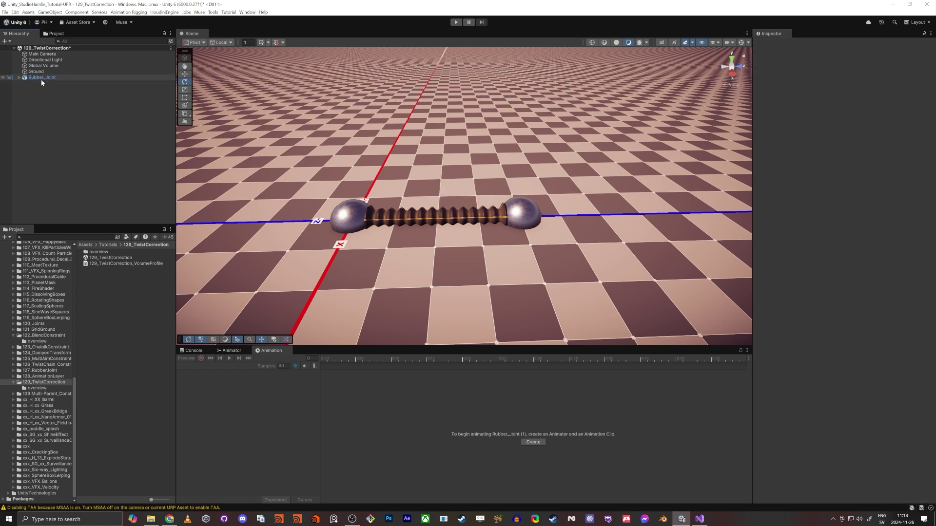
Step: Try twisting bone_00 through bone_06 of Rubber_Joint together about Z, to a rotation of -3.76
click(41, 79)
alt+click(18, 77)
click(42, 89)
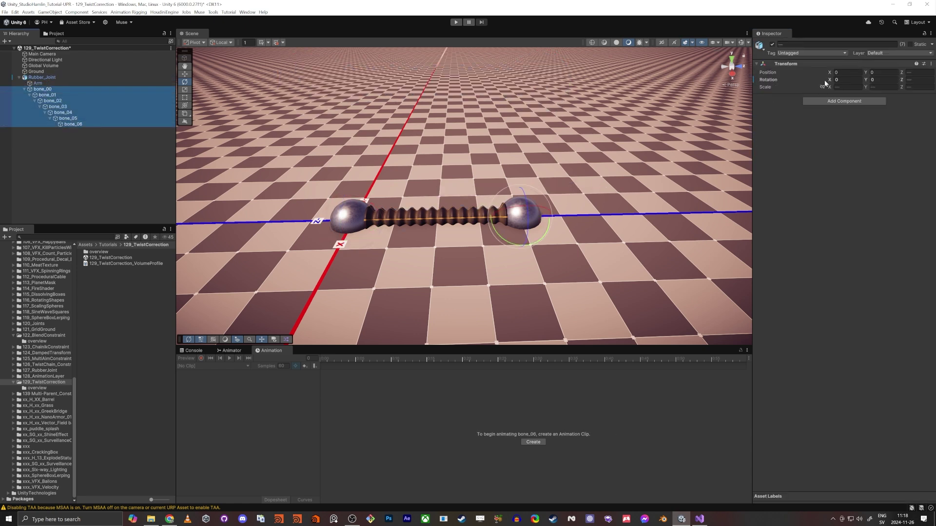
drag(643, 108, 787, 108)
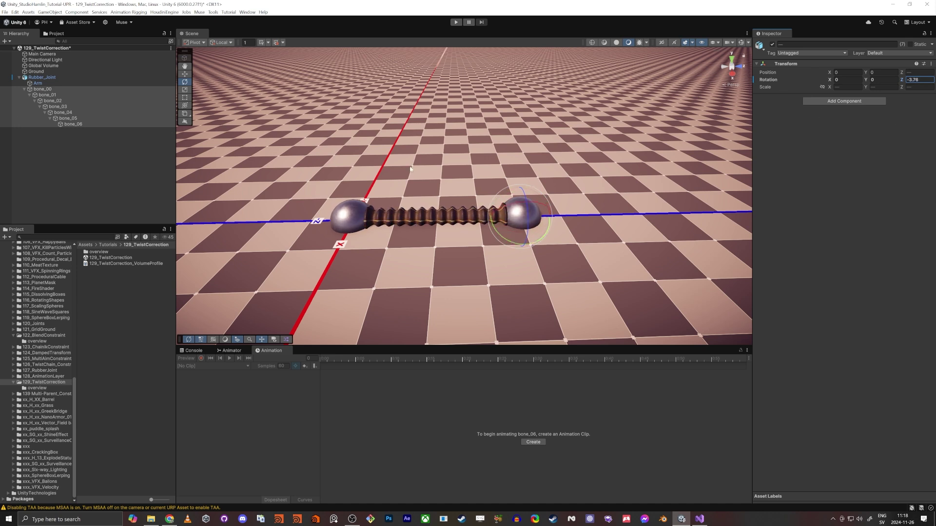
alt+drag(447, 237, 451, 277)
key(a)
right_drag(451, 277, 428, 280)
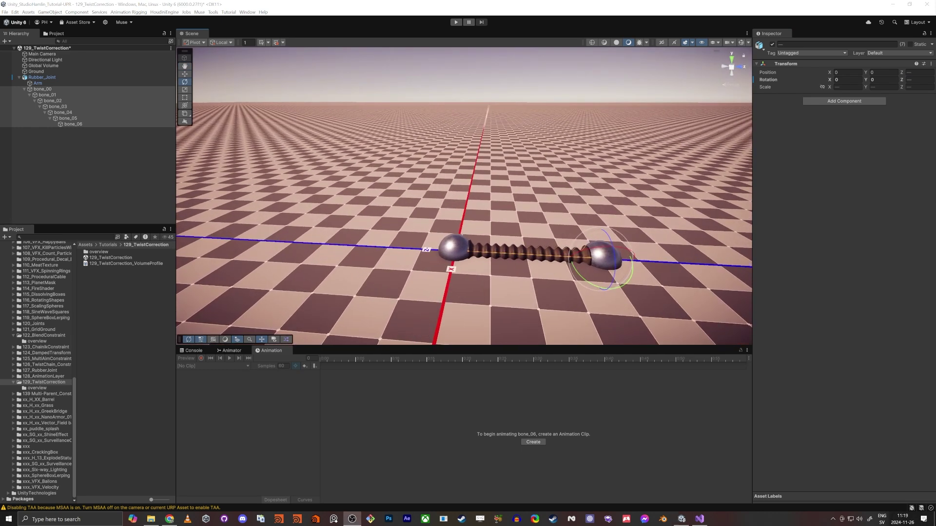
right_drag(454, 206, 474, 200)
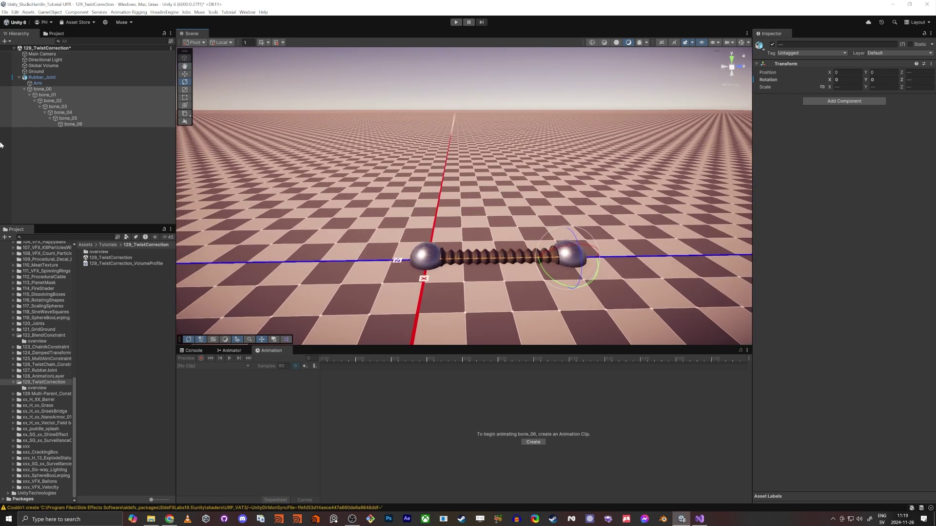
Step: Run Bone Renderer Setup on the Rubber_Joint object
click(39, 83)
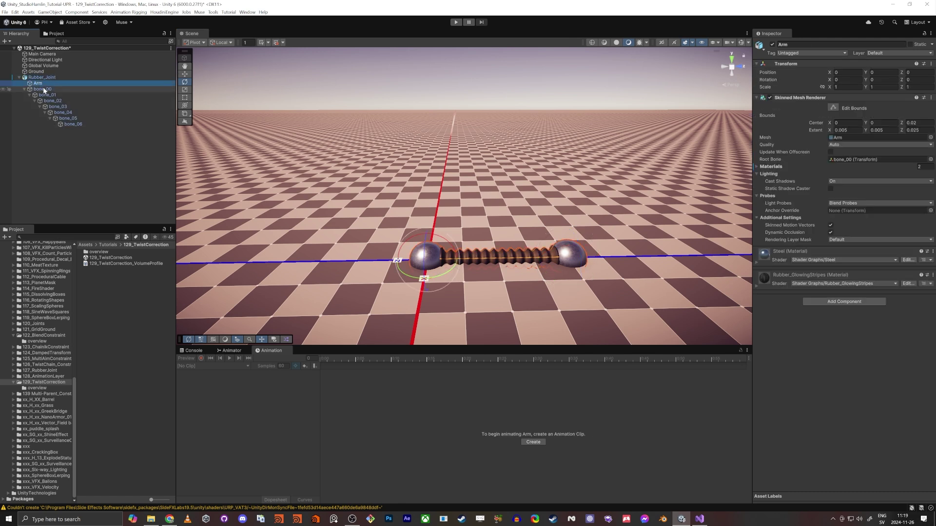
click(45, 89)
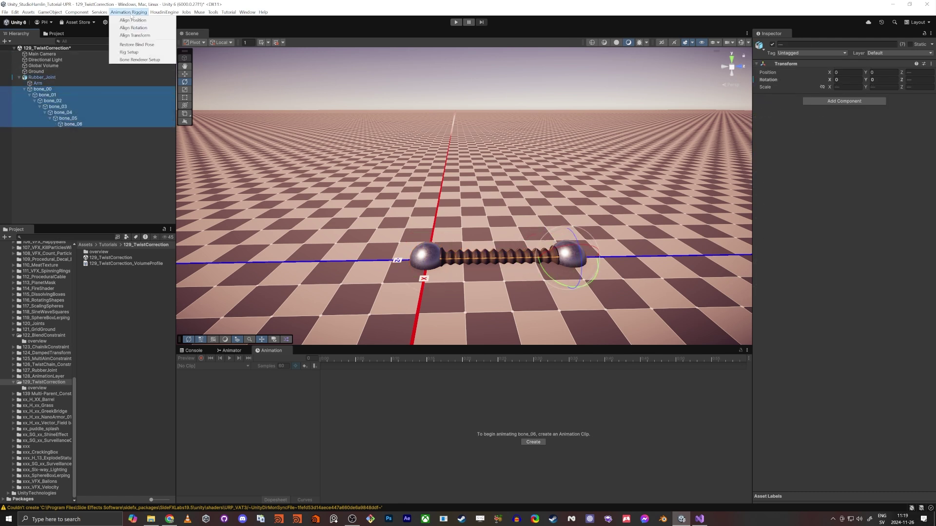
click(83, 177)
click(40, 78)
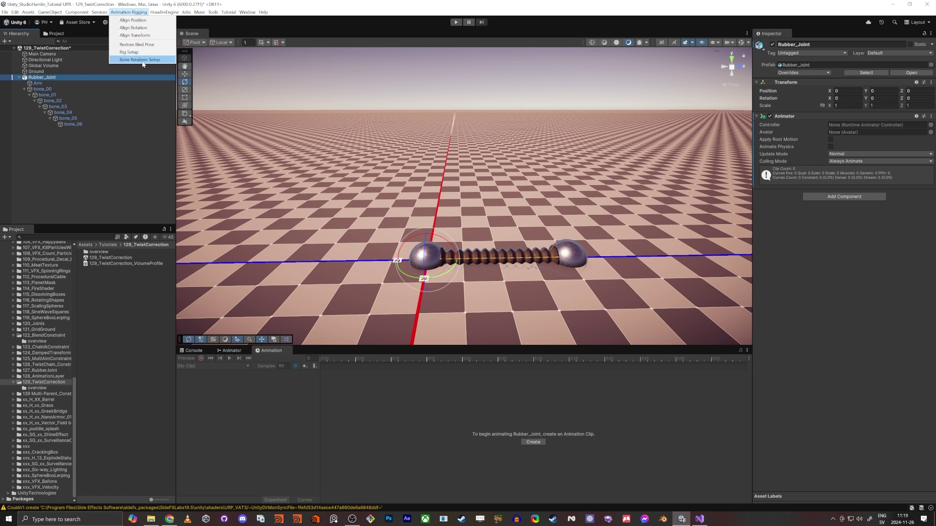
right_drag(438, 269, 452, 276)
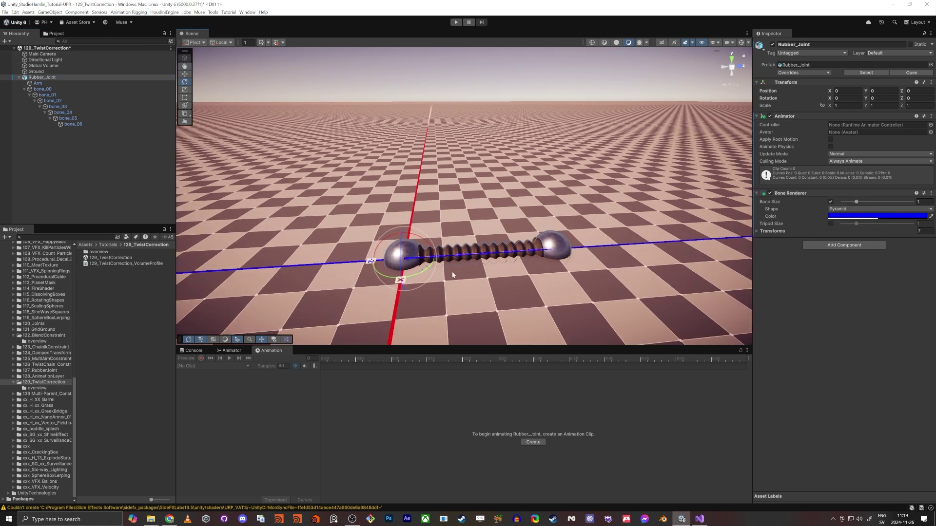
Step: Raise Rubber_Joint above the ground to position Y 2.889, Z -1.125, and clear the selection
drag(410, 169, 415, 128)
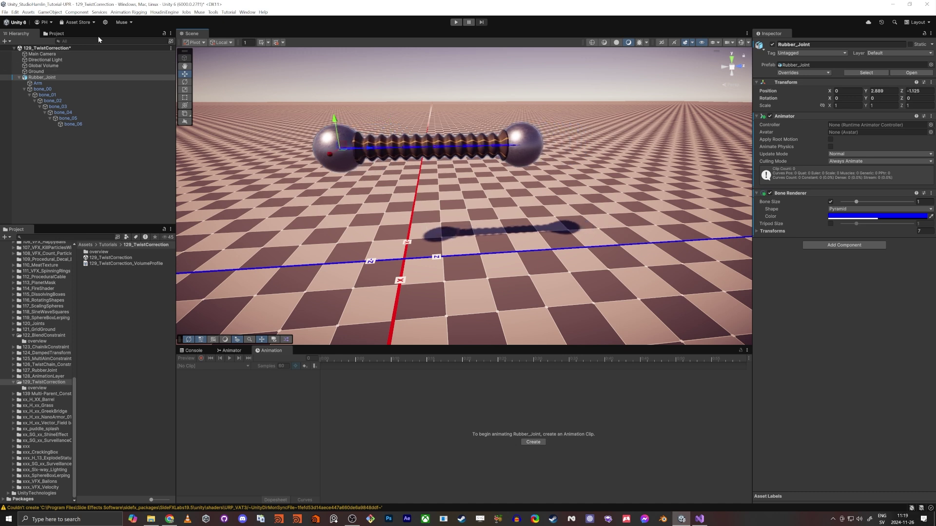
click(247, 13)
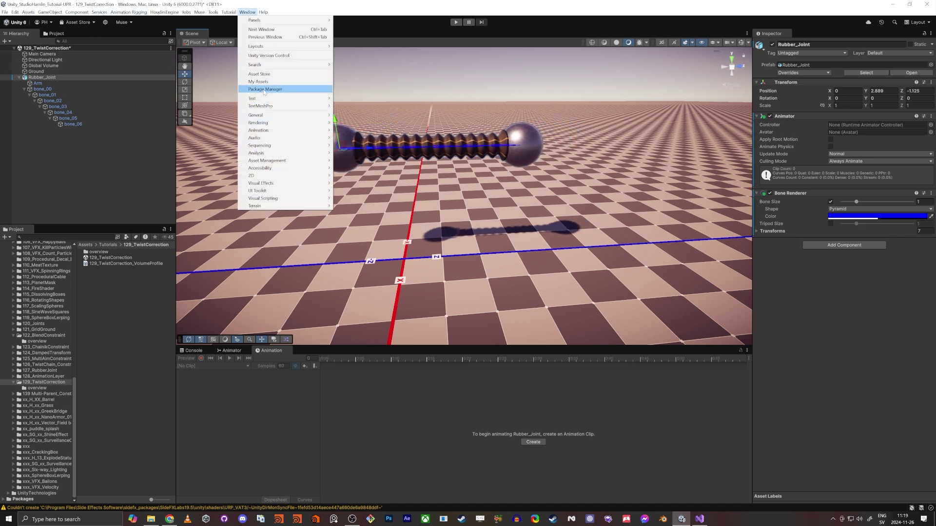
click(118, 193)
right_drag(456, 217, 380, 170)
key(a)
key(w)
key(d)
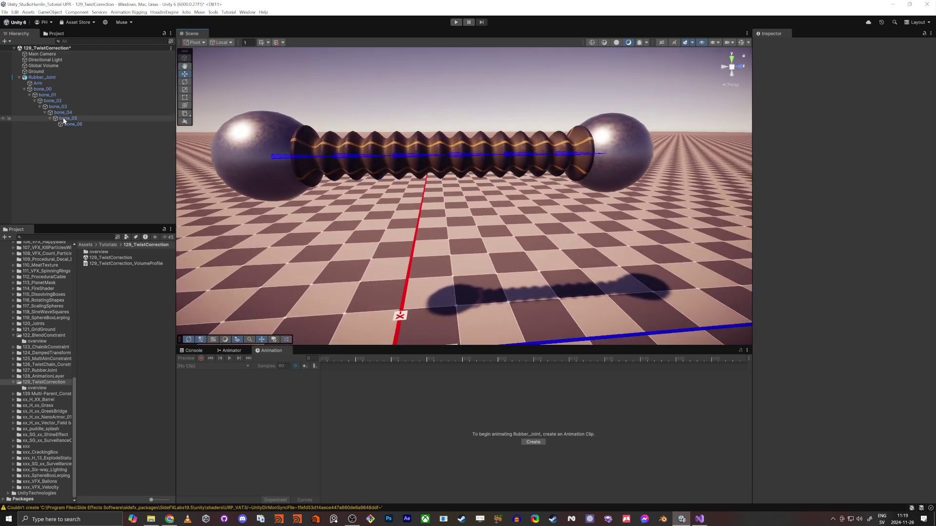
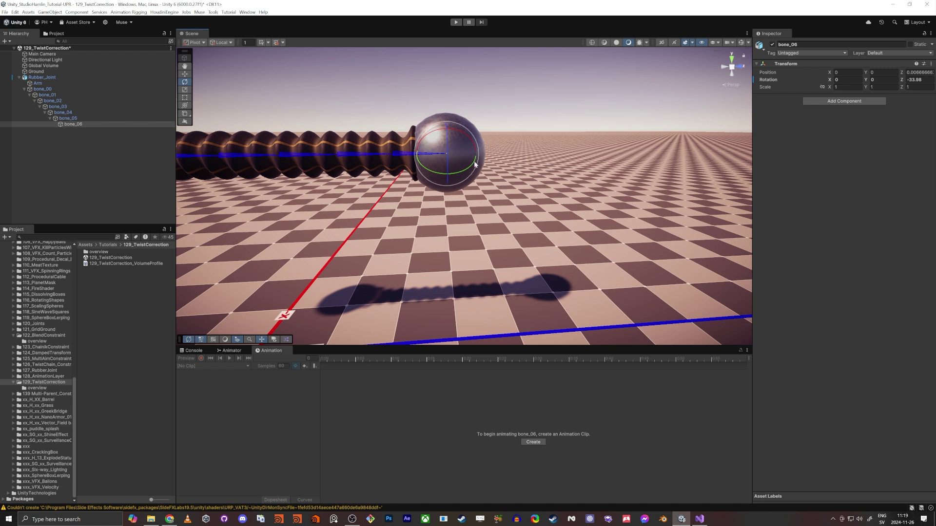
Step: Try rotating bone_05 by about 18.6 degrees around its X axis, and undo the rotation
click(68, 118)
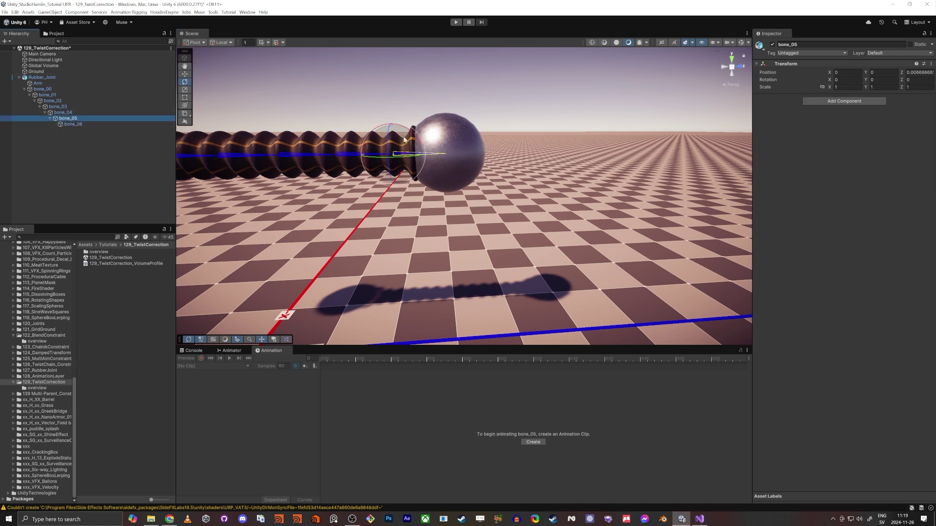
drag(404, 130, 437, 110)
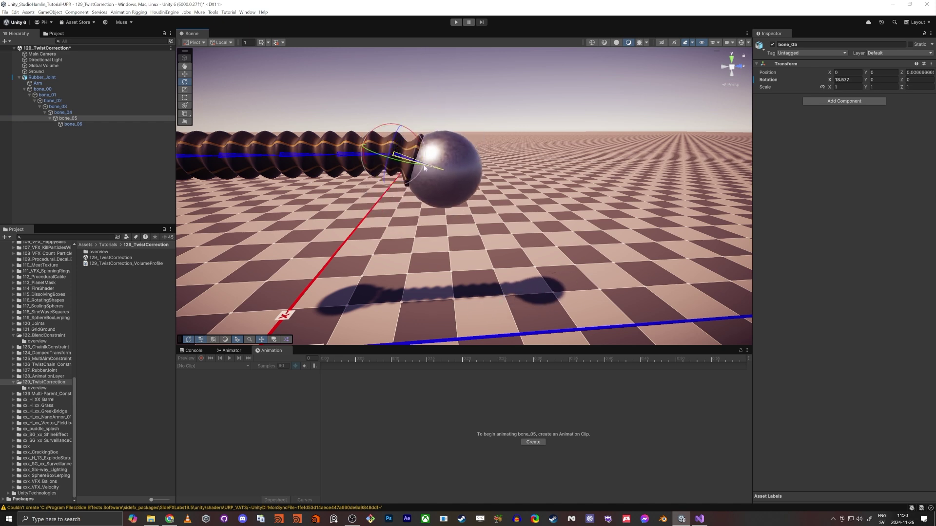
key(ctrl+z)
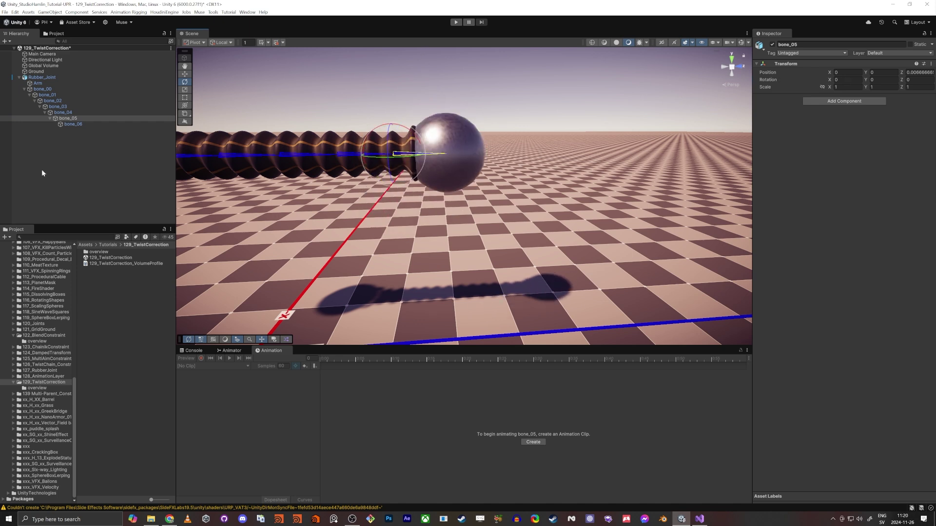
Step: Try a free rotation on bone_06, undo it, and twist the bone to -33.88 around Z
click(88, 125)
drag(443, 136, 554, 156)
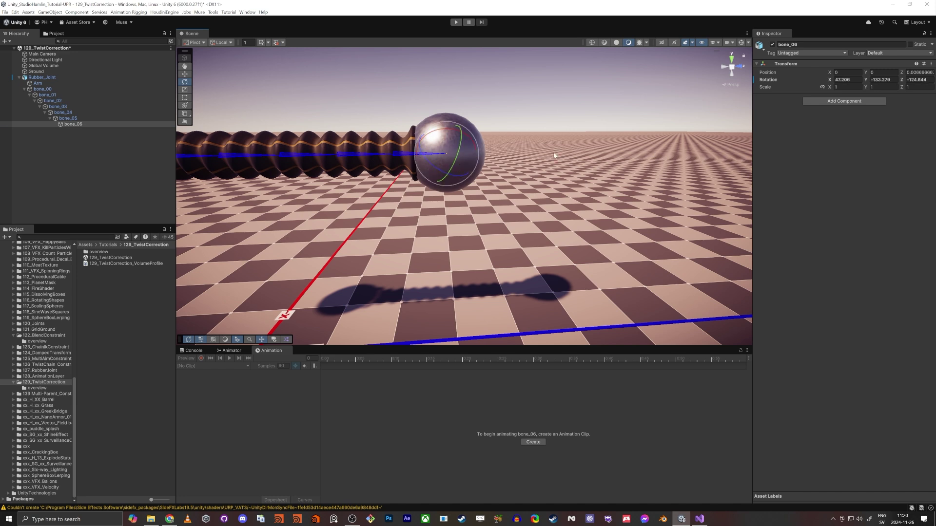
key(ctrl+z)
alt+drag(505, 187, 482, 231)
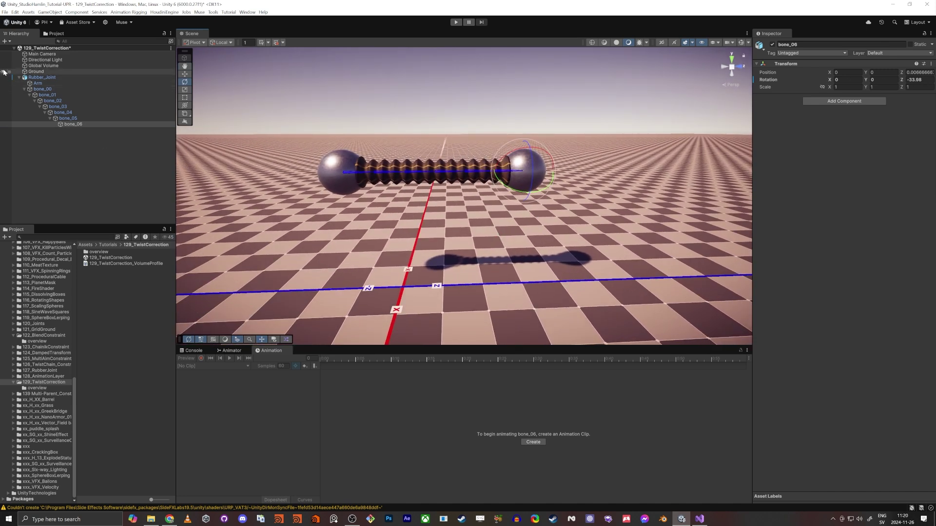
Step: Create an empty child object under Rubber_Joint and name it Chain_IK_Constraint
click(24, 89)
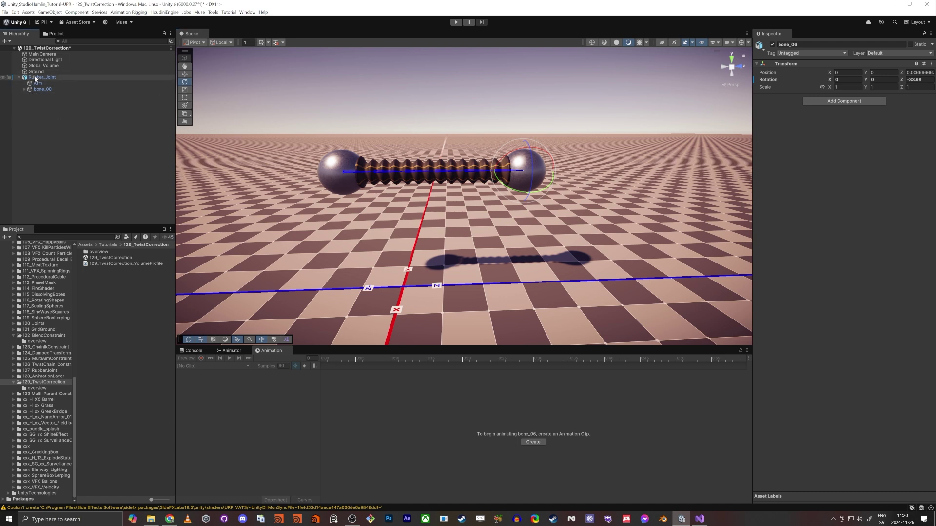
click(36, 78)
right_click(34, 78)
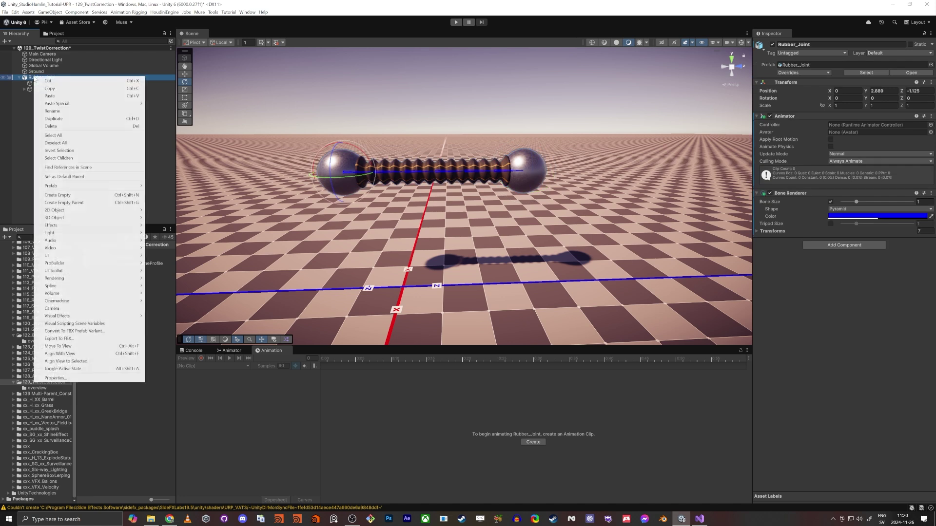
click(82, 196)
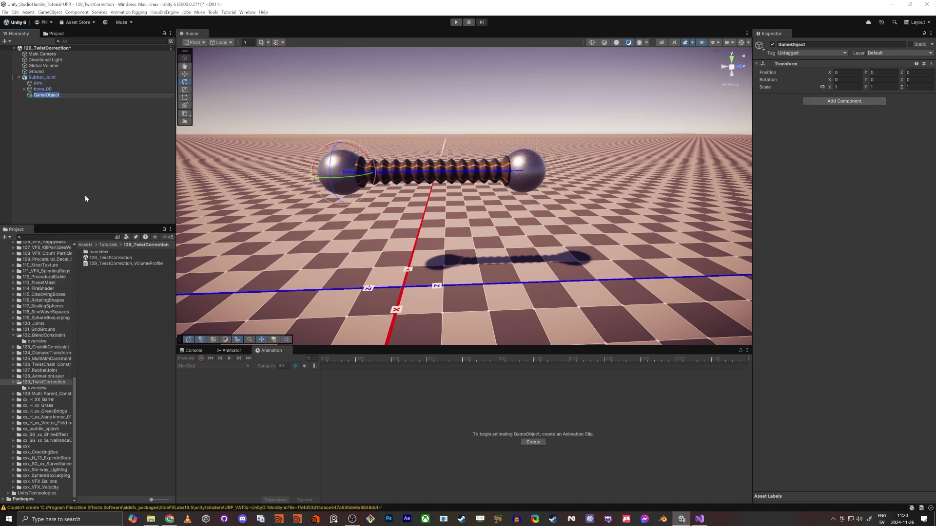
text(Chain_IK_Constarinta)
key(Return)
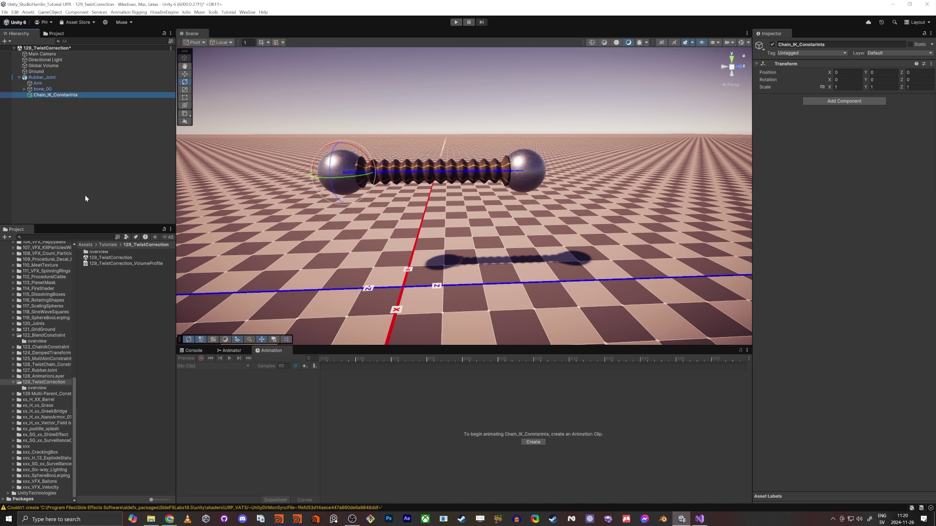
key(F2)
key(End)
key(BackSpace)
key(BackSpace)
key(BackSpace)
key(BackSpace)
key(BackSpace)
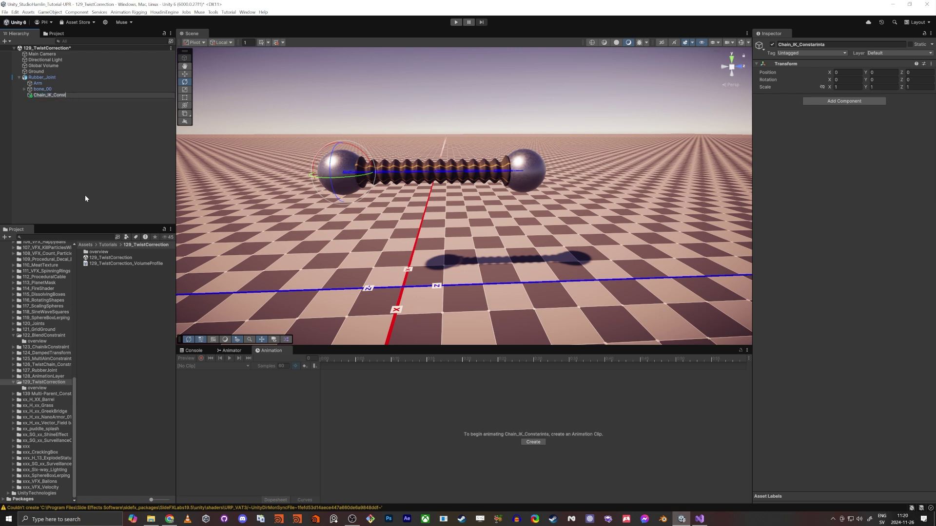
text(raint)
key(Return)
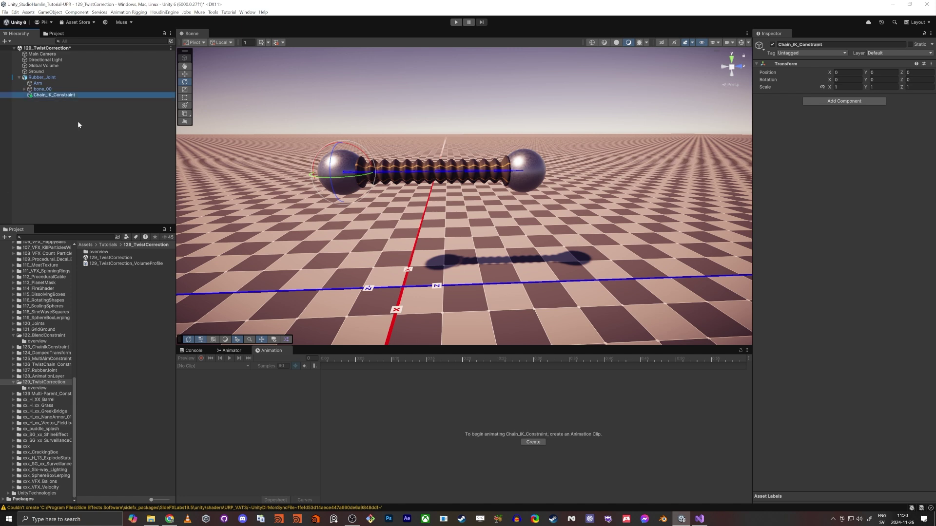
Step: Add a Rig component to the Chain_IK_Constraint object
click(848, 101)
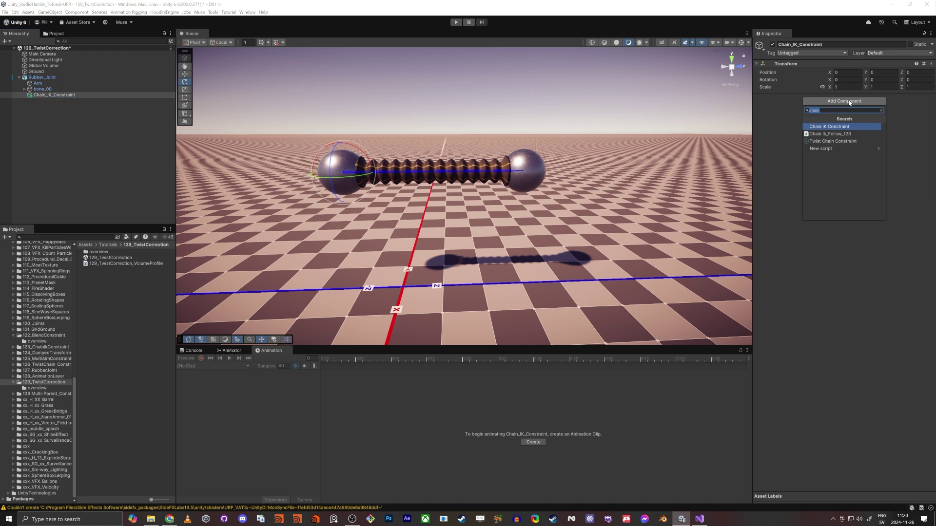
text(rig)
key(Return)
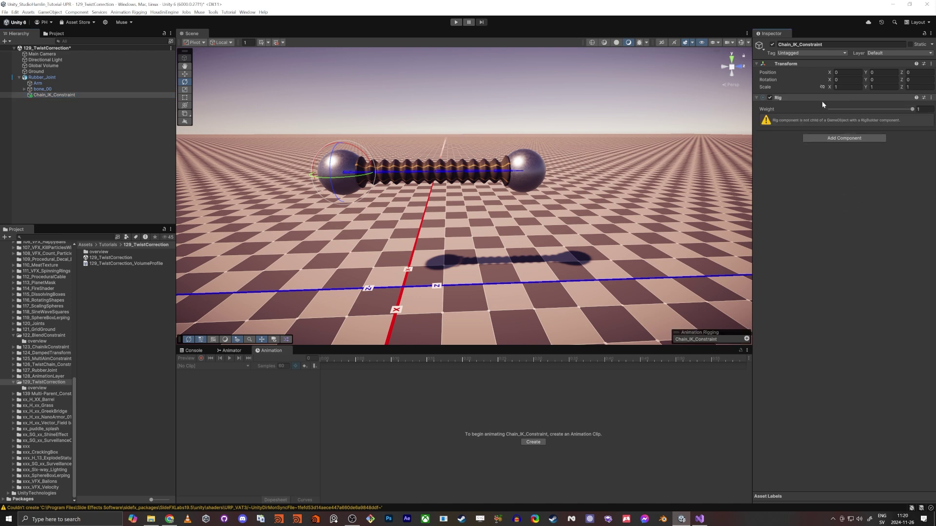
Step: Add a Rig Builder component to Rubber_Joint and assign Chain_IK_Constraint as its rig layer
click(53, 77)
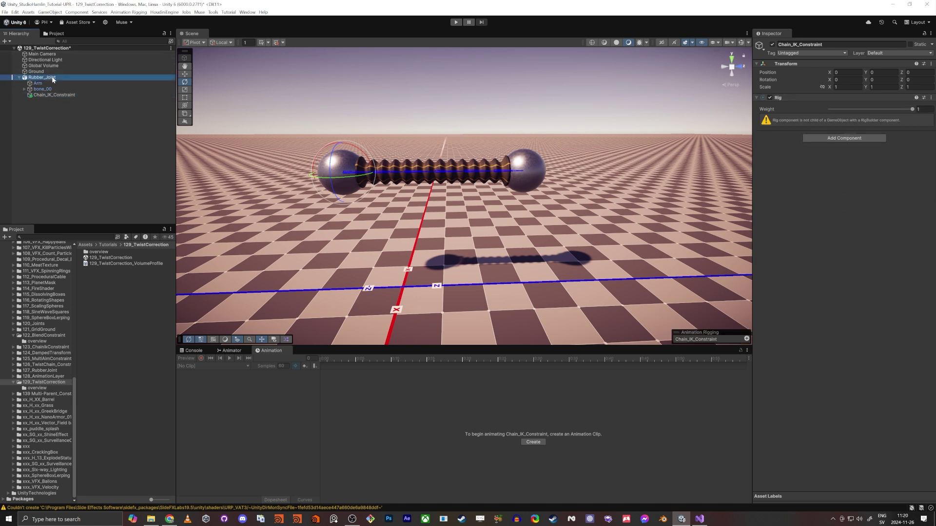
click(860, 245)
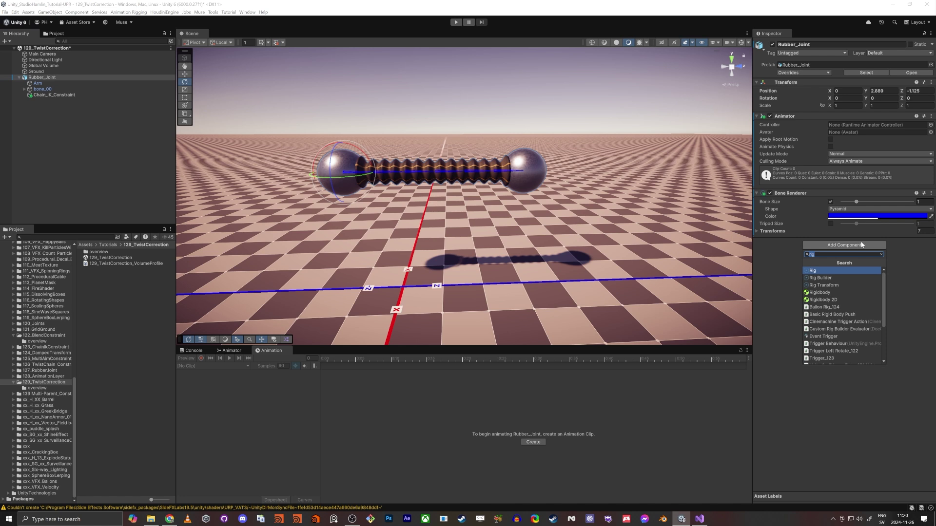
text(rig buil)
key(Return)
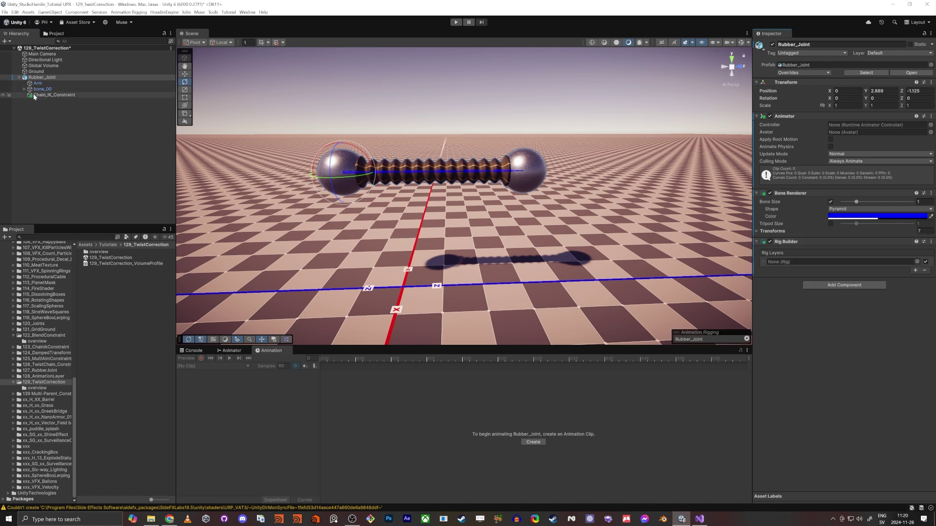
drag(743, 239, 789, 262)
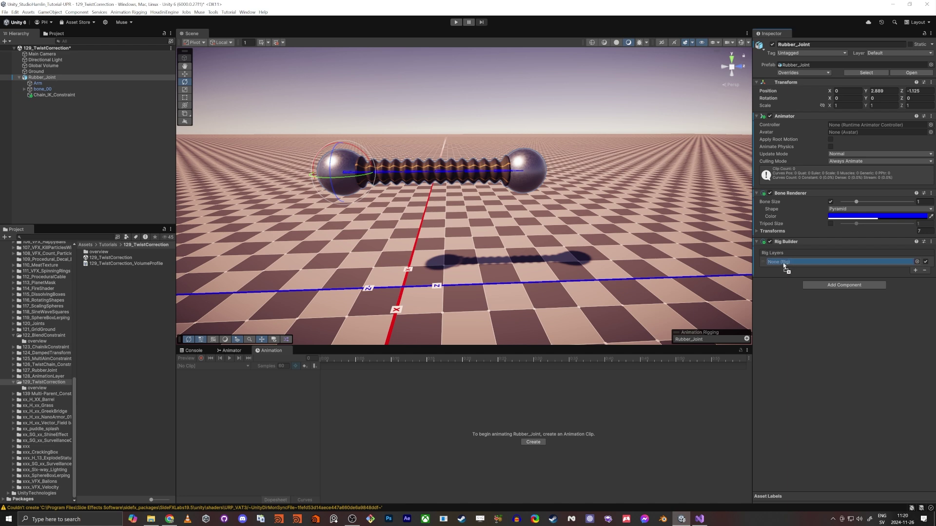
Step: Add a Chain IK Constraint component to the Chain_IK_Constraint object
click(44, 96)
click(844, 123)
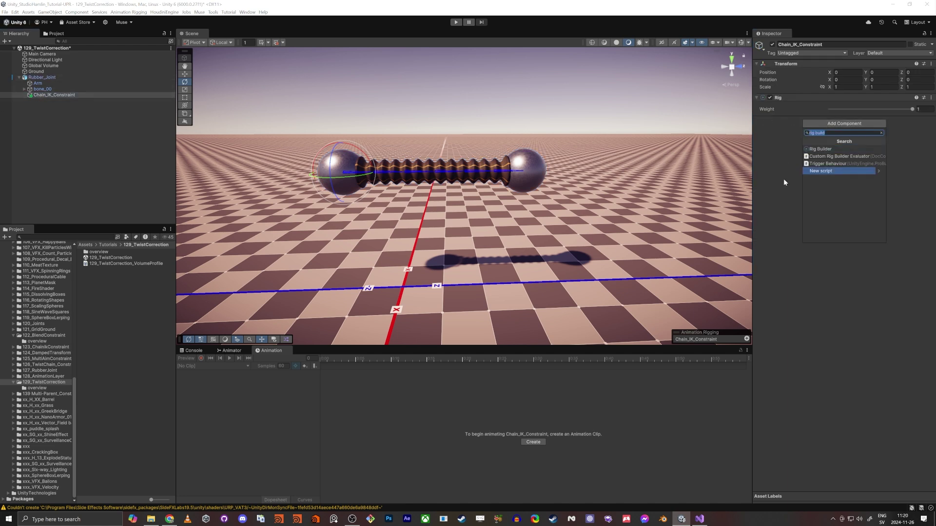
text(cahin)
key(BackSpace)
key(BackSpace)
key(BackSpace)
key(BackSpace)
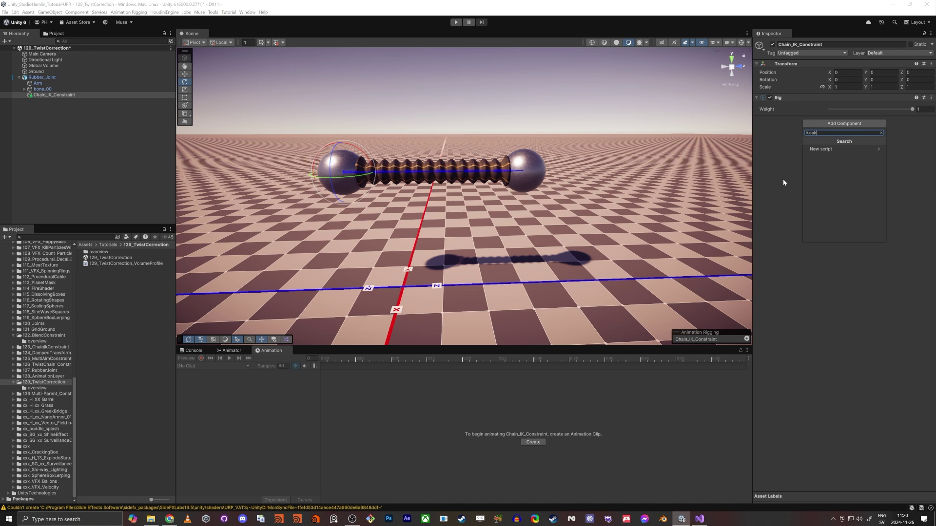
text(hain)
key(Up)
key(Up)
key(Up)
key(Return)
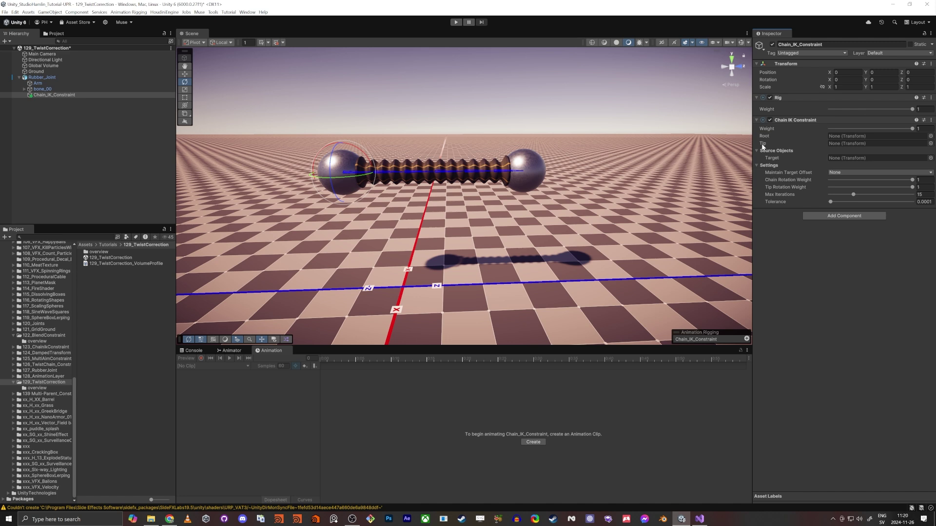
Step: Assign bone_00 as the Root and bone_06 as the Tip of the Chain IK Constraint
alt+click(25, 89)
drag(777, 155, 856, 137)
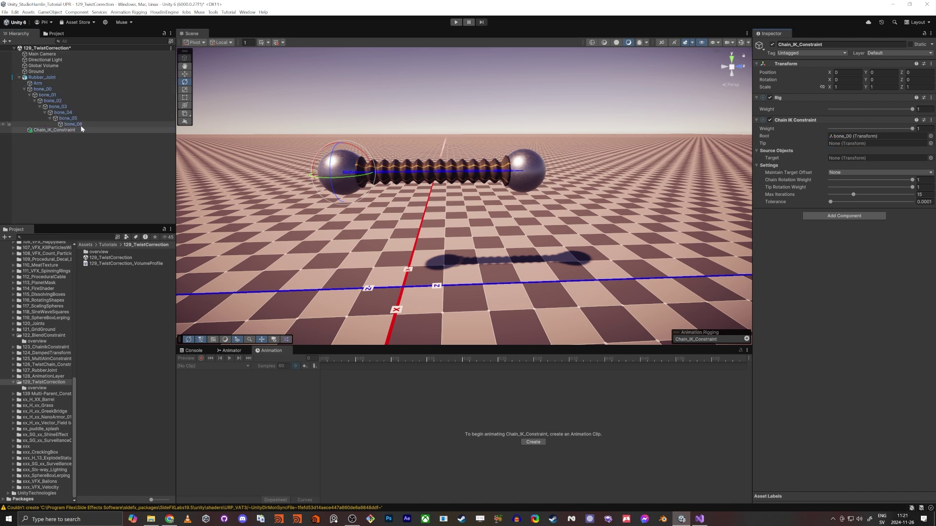
drag(66, 122, 865, 146)
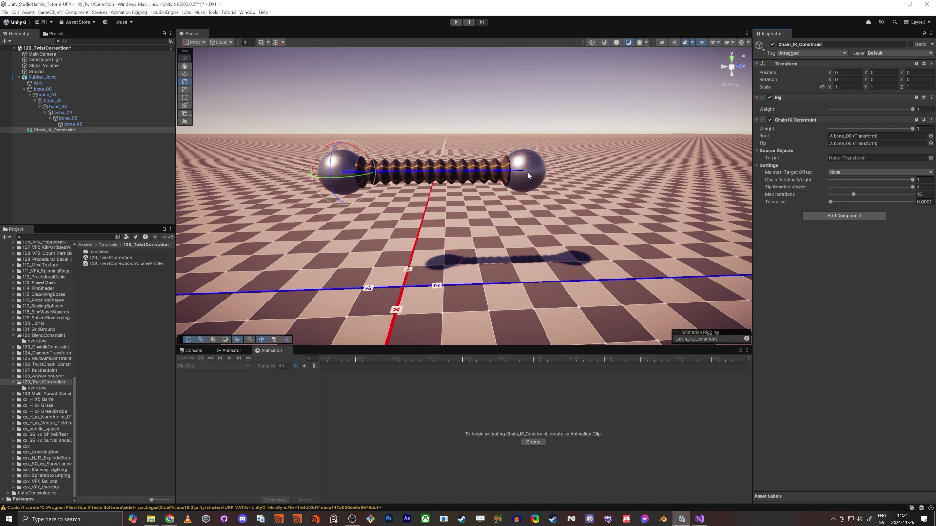
Step: Create an empty child object named Target under Chain_IK_Constraint
click(76, 119)
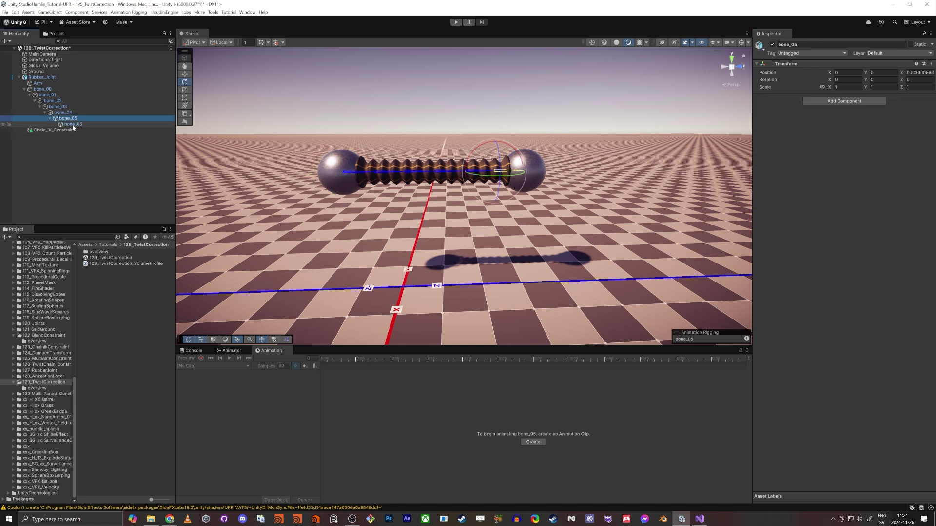
click(72, 129)
right_click(41, 130)
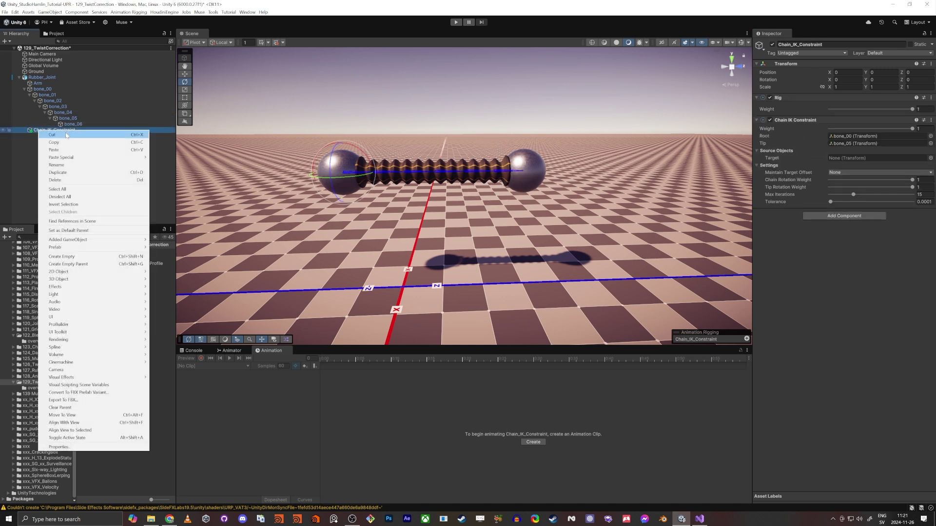
click(108, 257)
text(T)
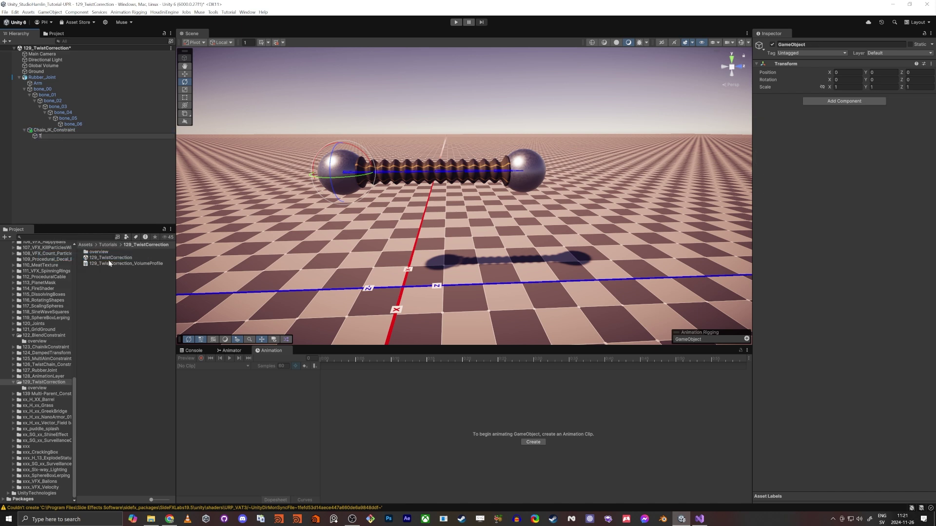
text(arget)
key(Return)
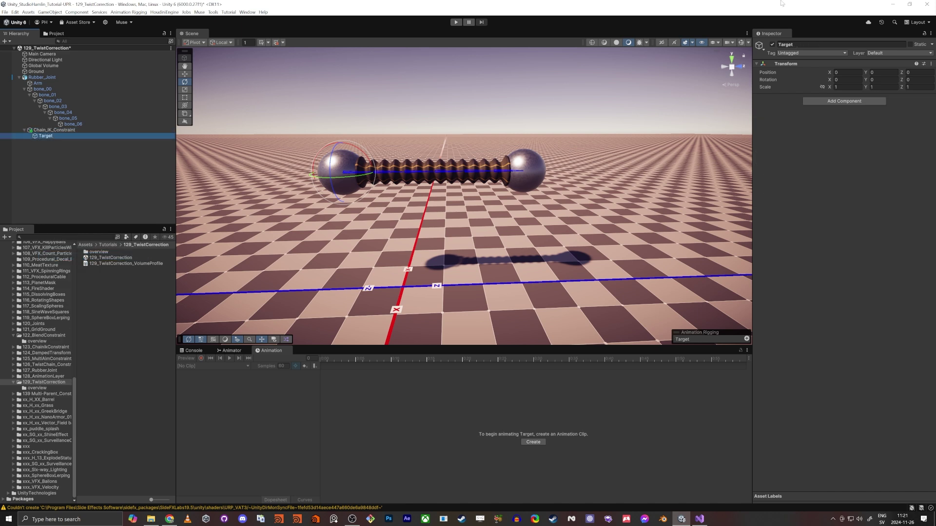
Step: Try moving the empty Target below the rubber joint to Y -1.698, Z 2.225, and delete the object
right_drag(492, 264, 488, 262)
key(w)
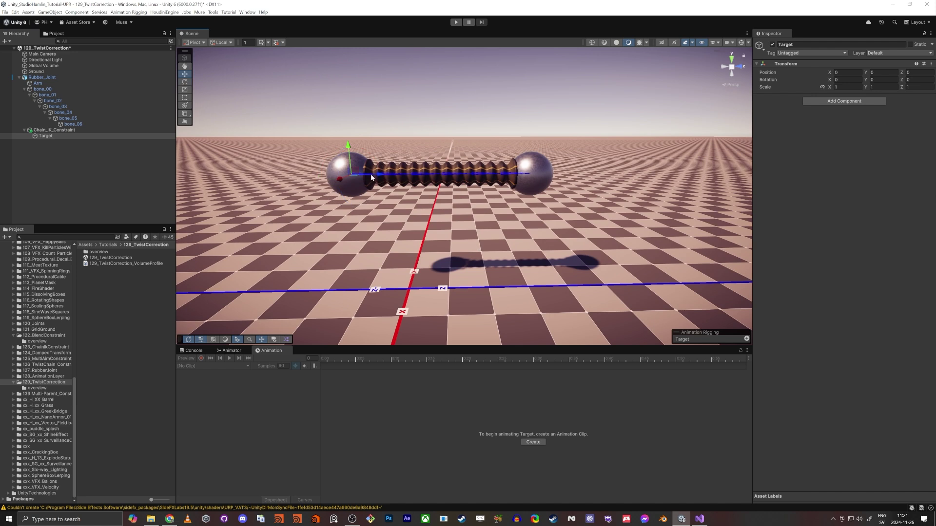
drag(359, 174, 457, 245)
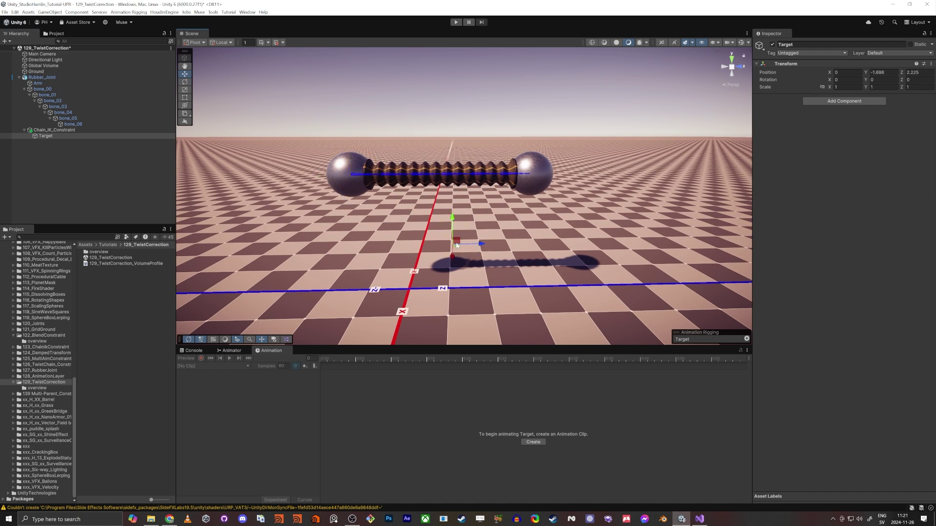
click(69, 131)
click(51, 135)
key(Delete)
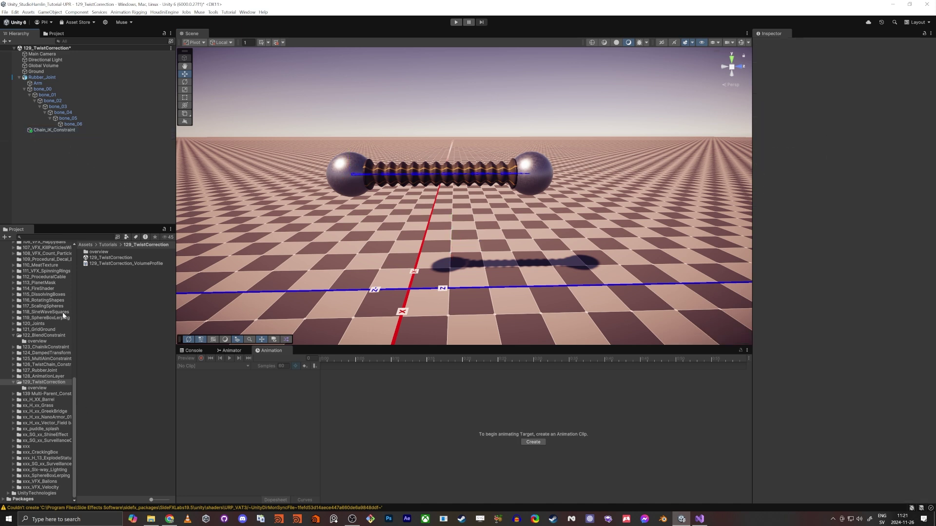
Step: Place the Gizmo mesh from the Meshes folder below the joint at Y 1.382, Z 1.399, with the VertexColor material applied
scroll(63, 315, up, 10)
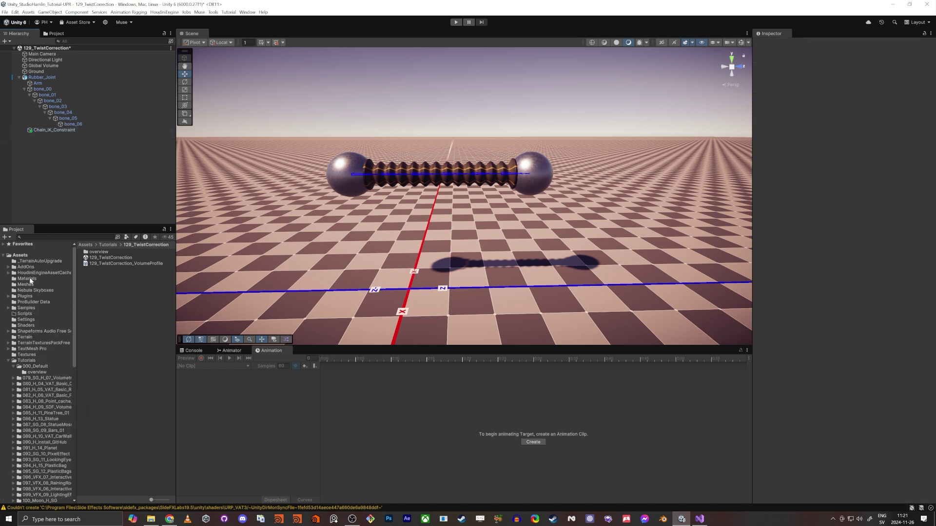
click(26, 285)
drag(95, 252, 467, 283)
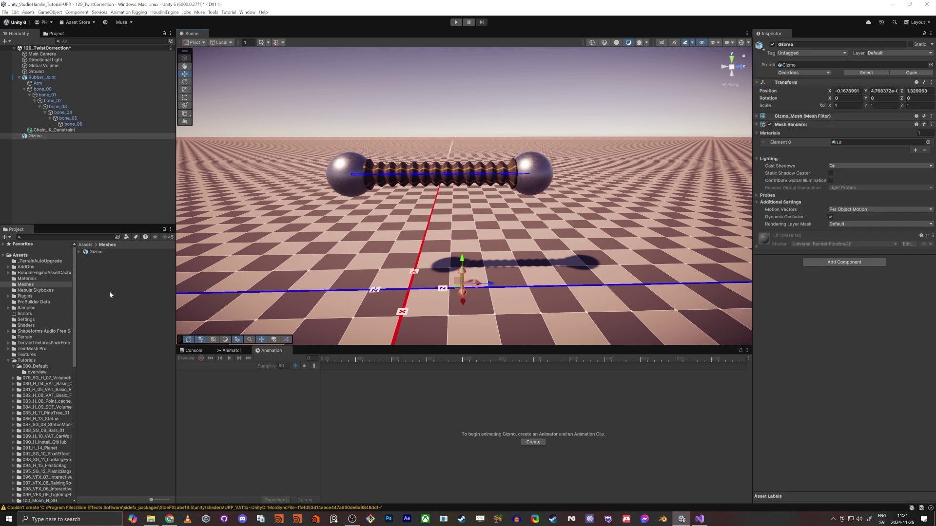
click(27, 279)
drag(103, 299, 464, 222)
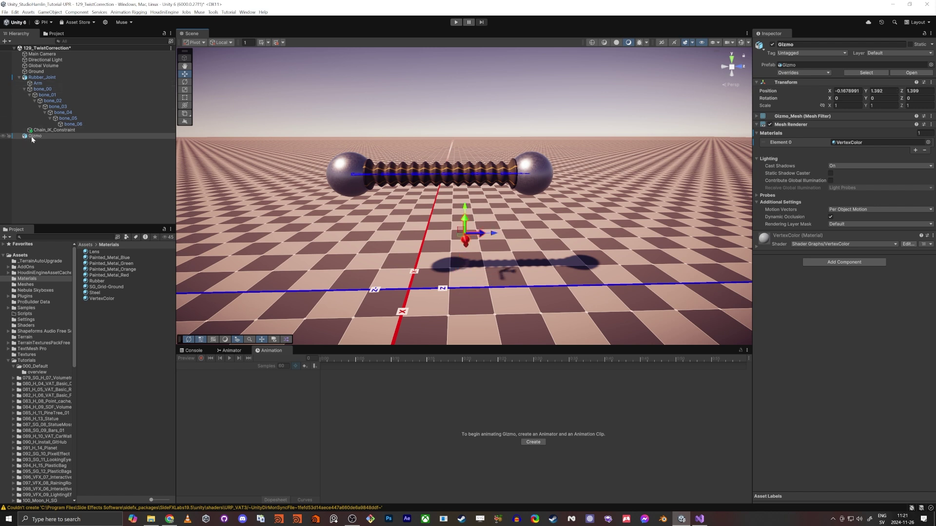
Step: Parent the Gizmo object under Chain_IK_Constraint
drag(32, 139, 53, 131)
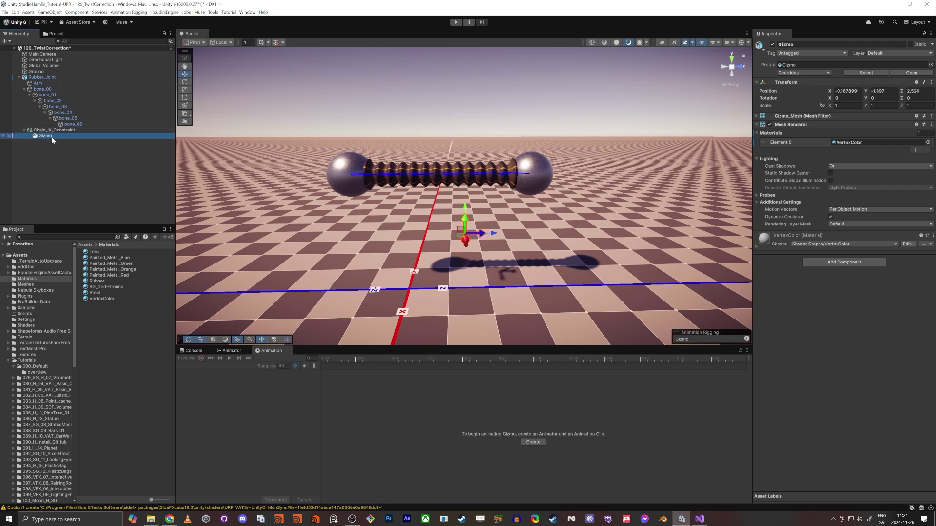
Step: Switch the Gizmo's Mesh Renderer off and back on to compare the arrow mesh with the bare transform handle
right_drag(408, 257, 416, 131)
key(w)
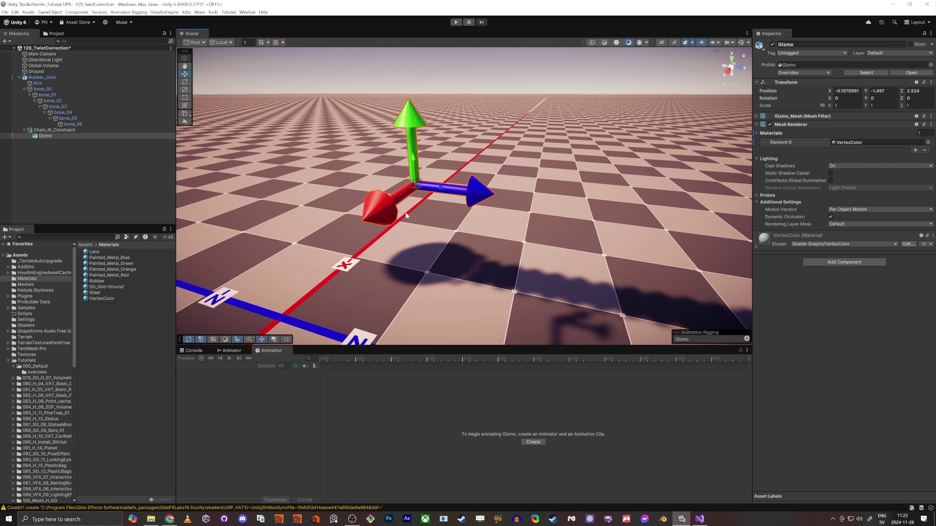
right_drag(407, 216, 421, 213)
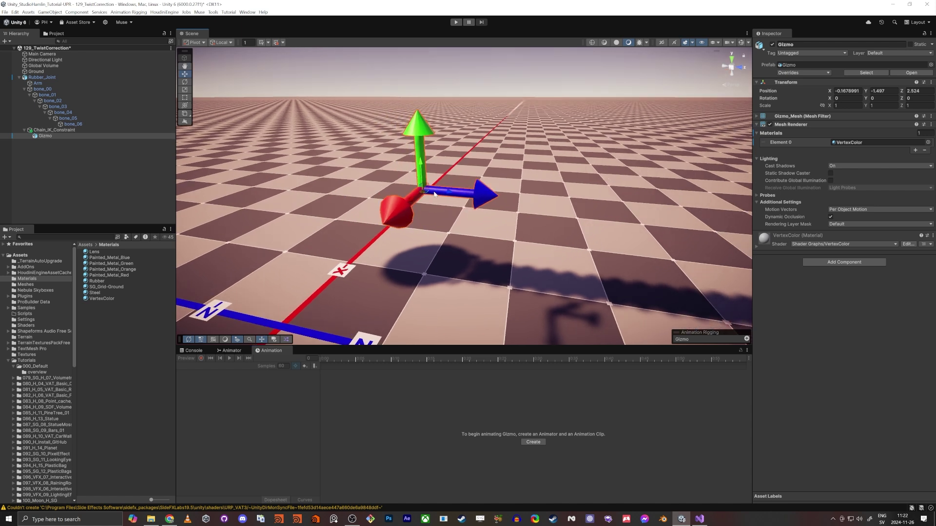
click(770, 125)
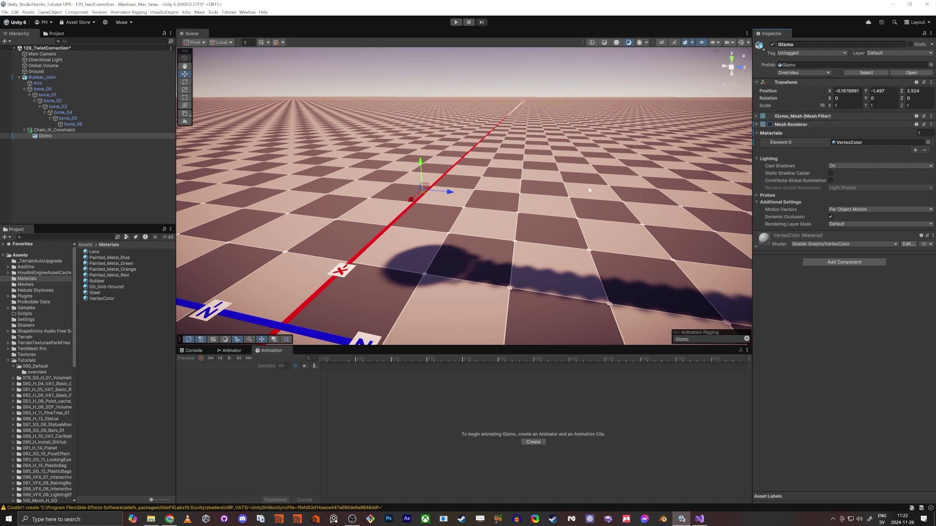
click(769, 125)
key(s)
right_drag(473, 214, 489, 209)
alt+drag(489, 210, 335, 187)
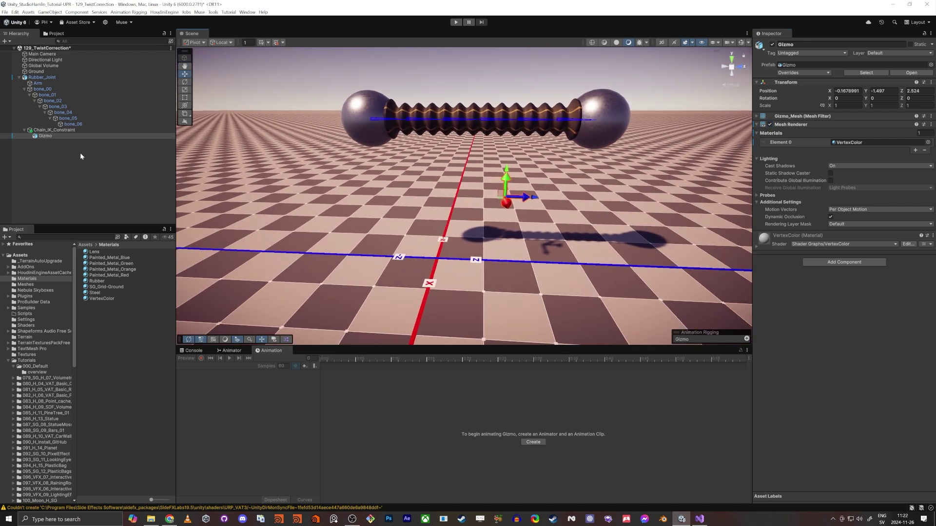
Step: Assign the Gizmo as the Chain IK Constraint's target and start play mode
click(45, 130)
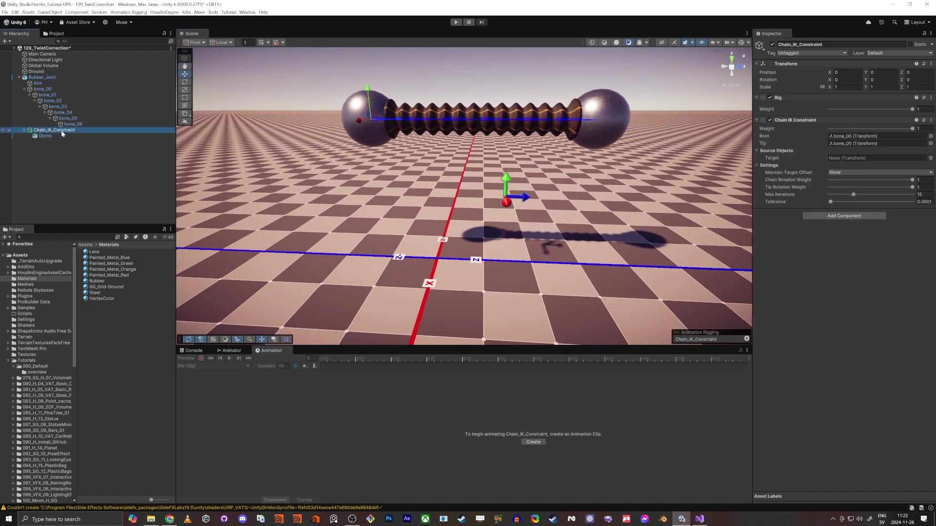
drag(44, 136, 855, 158)
click(455, 23)
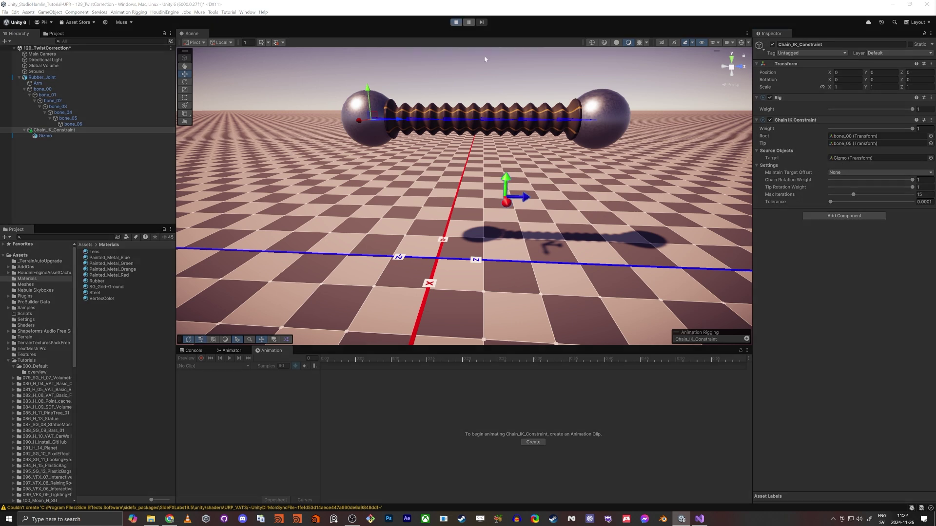
Step: Test the IK by moving the Gizmo to Y -1.856, Z 2.392 and rotating it to about X 87.1, Z -152.1
click(46, 136)
drag(499, 197, 584, 246)
key(e)
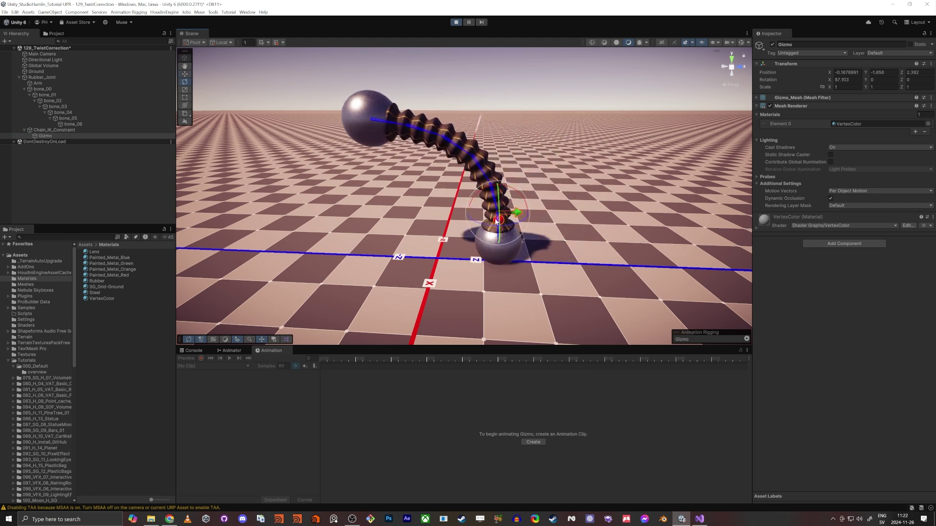
drag(518, 223, 541, 248)
key(d)
right_drag(540, 244, 429, 254)
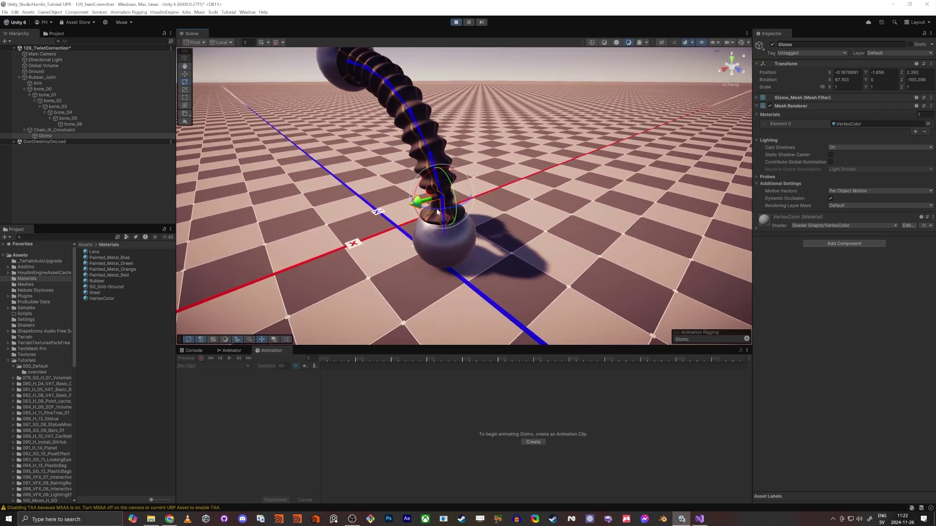
drag(437, 208, 393, 244)
Step: Move the Gizmo to about X 1.3, Y -0.64, Z 3.09 to test bending the joint sideways and upward
right_drag(393, 250, 327, 260)
key(d)
right_drag(465, 44, 336, 165)
key(s)
key(w)
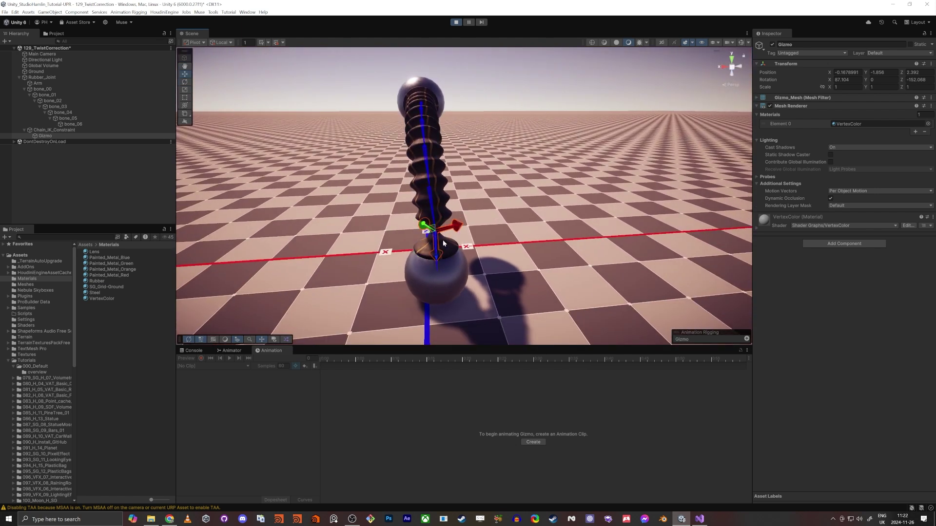
drag(431, 229, 278, 147)
right_drag(278, 147, 474, 237)
key(a)
key(s)
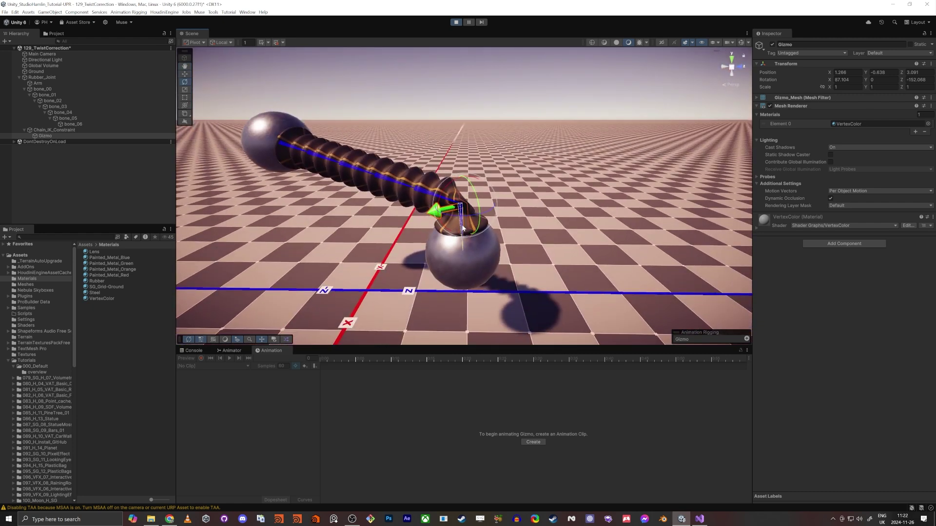
Step: Rotate the Gizmo to a Z rotation of about -51.9 to test the joint's twisting, and exit play mode
key(e)
drag(462, 215, 317, 169)
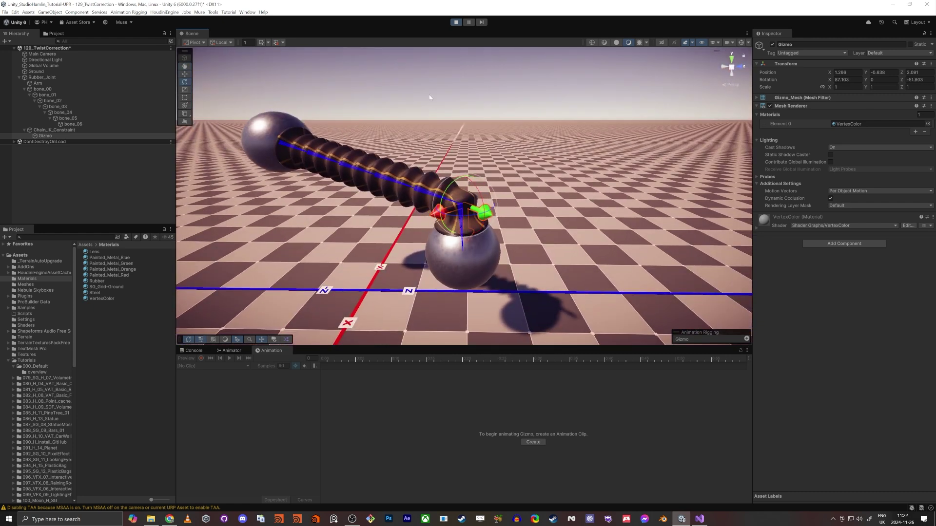
click(456, 22)
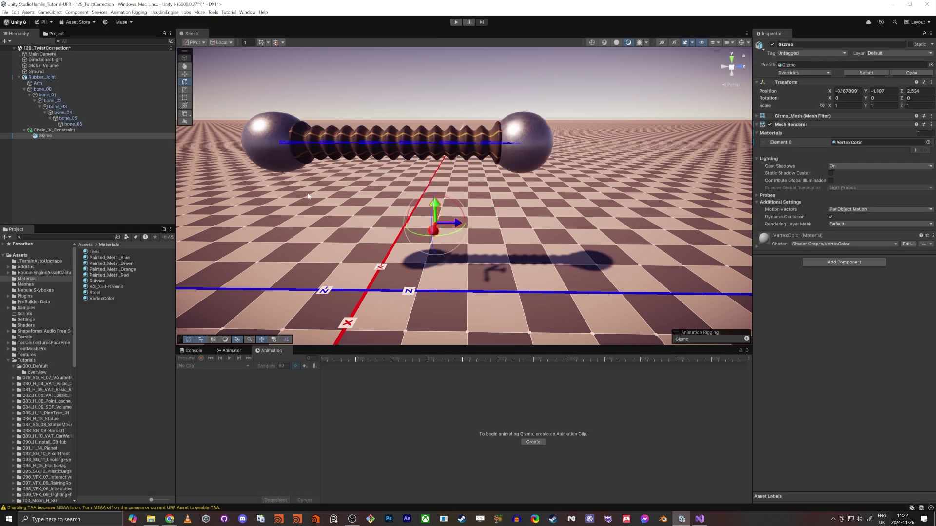
right_drag(428, 194, 300, 172)
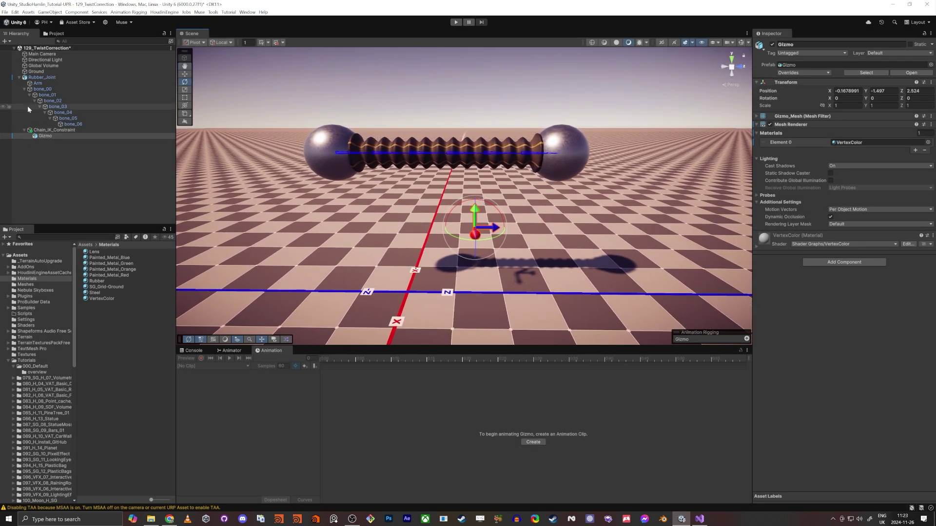
Step: Add an empty rig layer to Rubber_Joint's Rig Builder and place it above the Chain_IK_Constraint layer
click(35, 72)
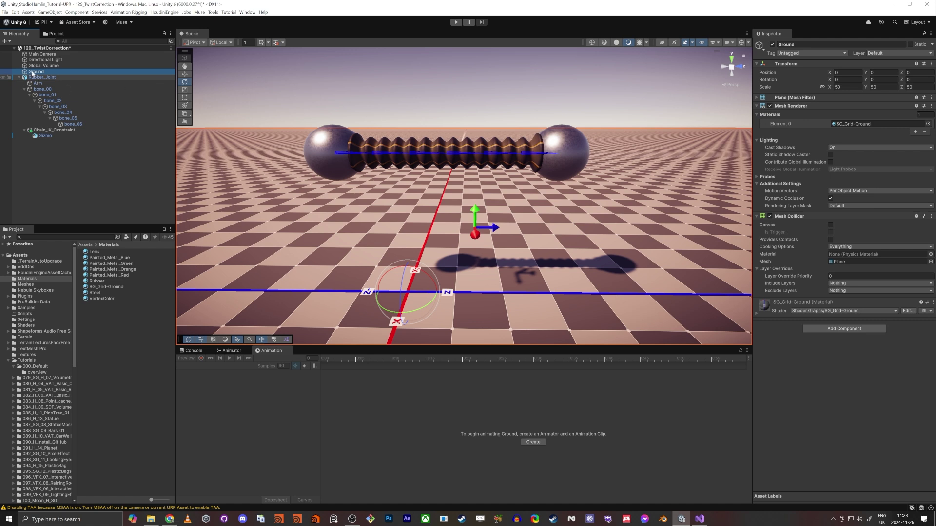
click(29, 78)
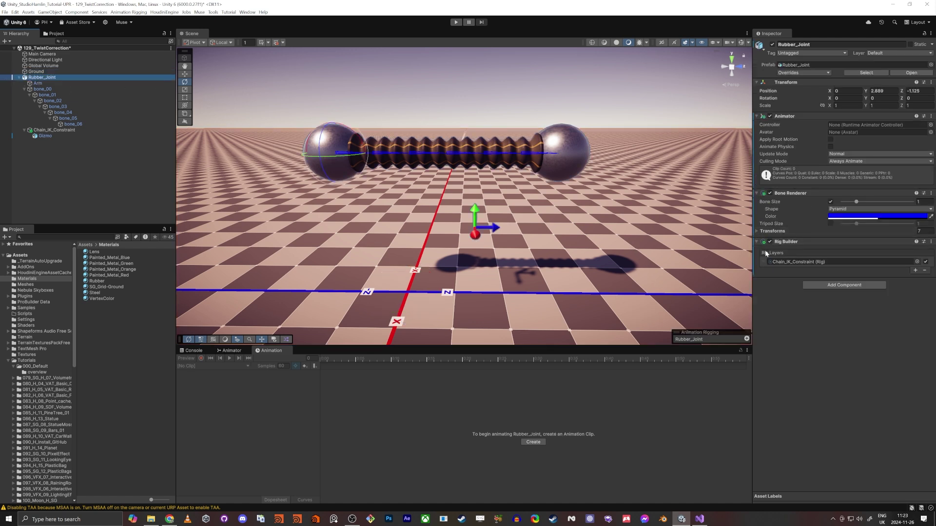
click(915, 271)
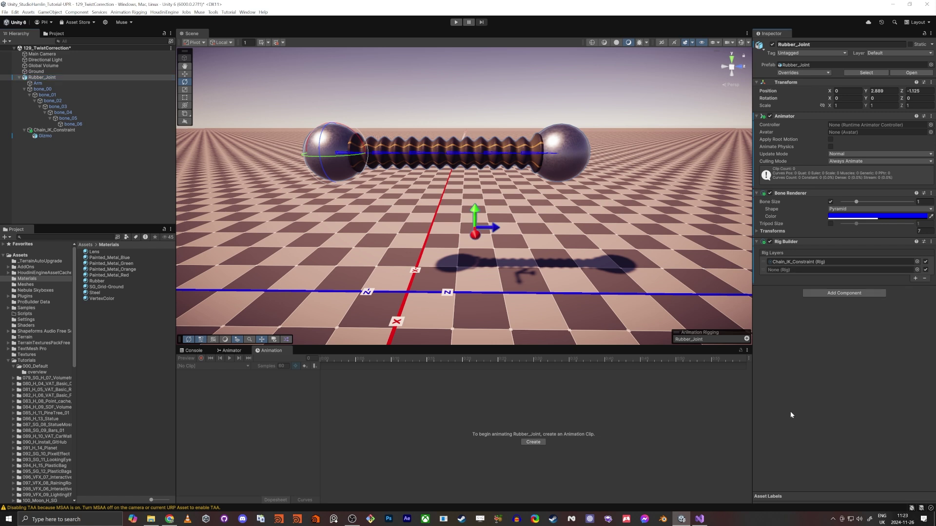
drag(763, 271, 763, 262)
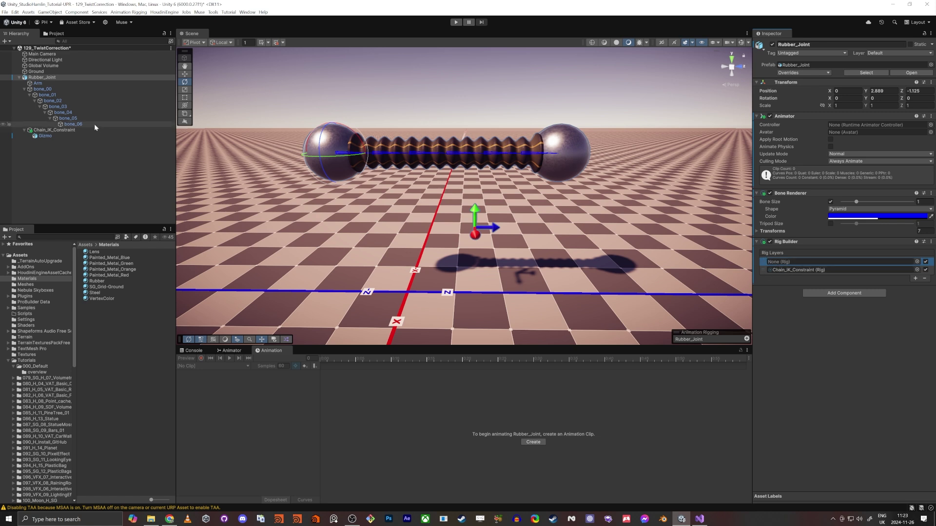
Step: Create an empty child object under Rubber_Joint named RIG_TwistCorrection
click(24, 89)
click(59, 96)
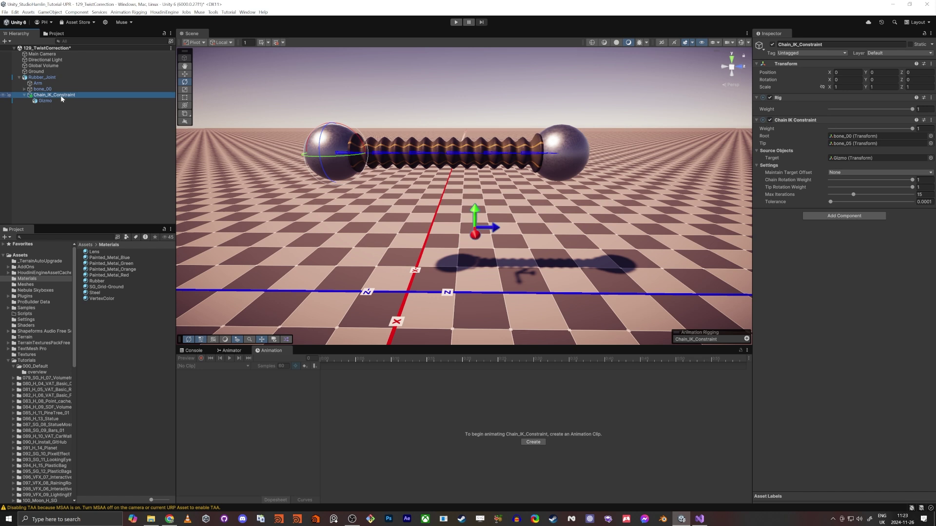
right_click(39, 78)
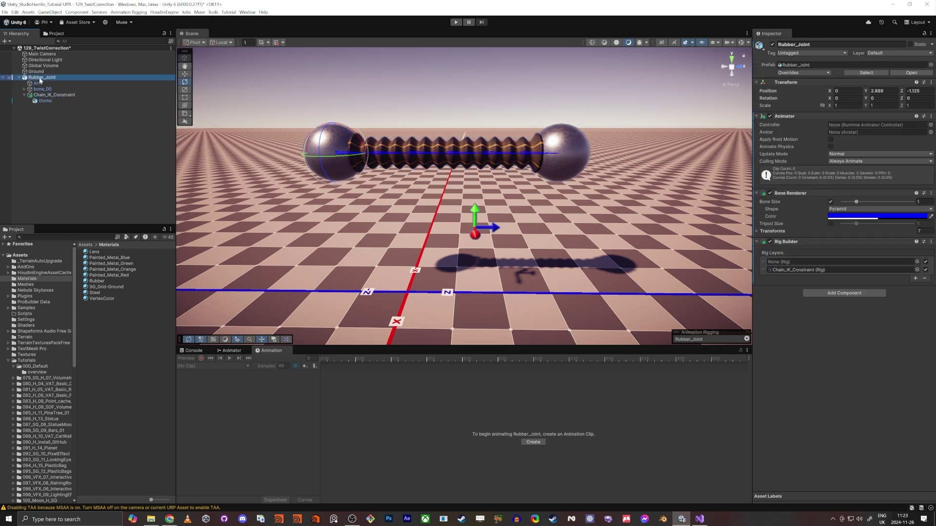
click(68, 196)
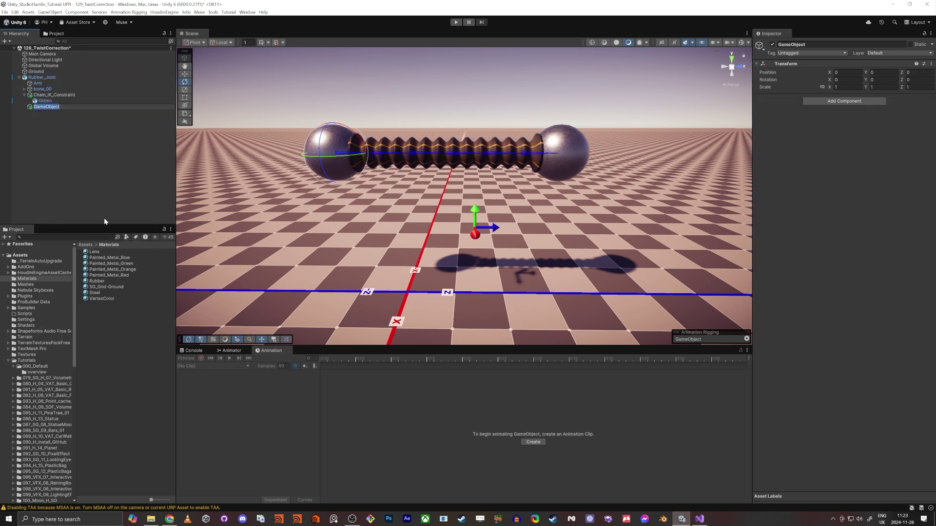
text(RIG_TwistCorrection)
key(Return)
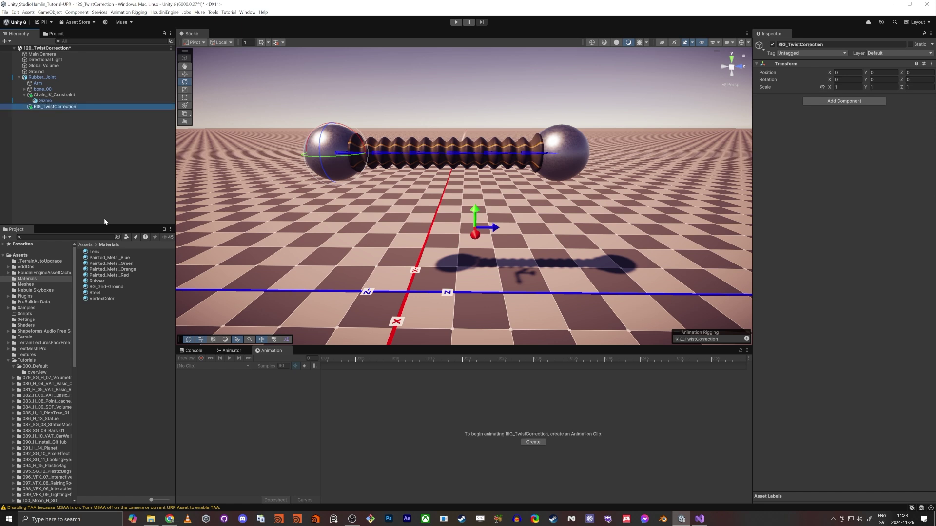
Step: Rename Chain_IK_Constraint as RIG_Chain_IK_Constraint and collapse its children
key(Up)
key(Up)
key(F2)
key(Home)
text(RIG_)
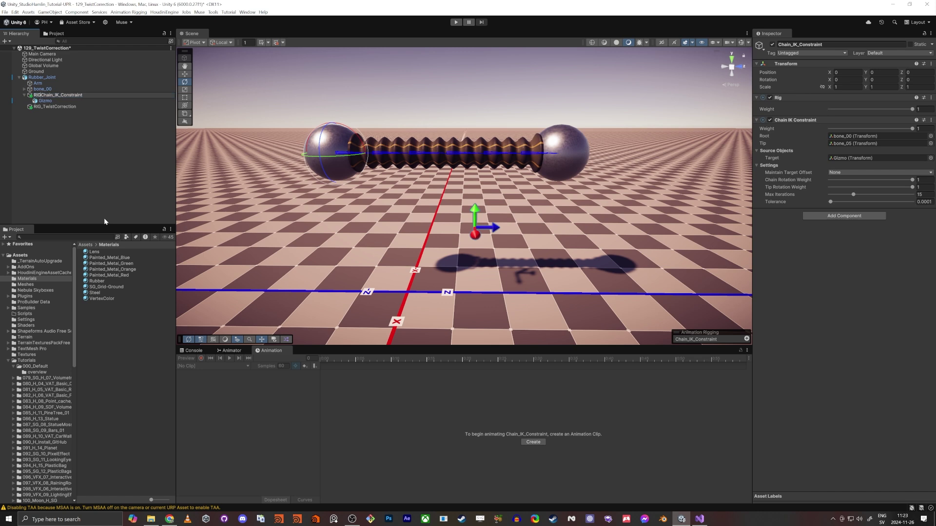
key(Return)
key(Left)
Step: Add a Rig component to RIG_TwistCorrection and assign it to the empty rig layer in Rubber_Joint's Rig Builder
key(Down)
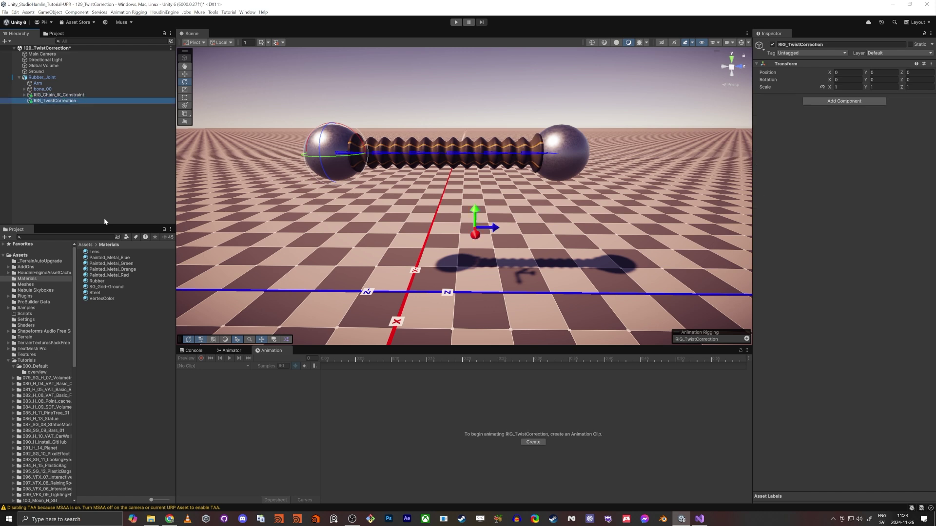
click(823, 101)
text(rig)
key(Return)
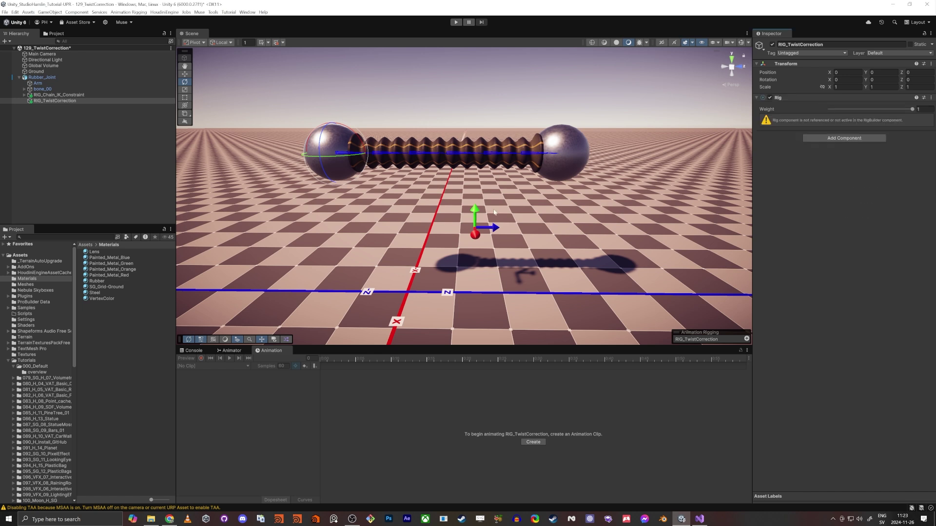
click(42, 77)
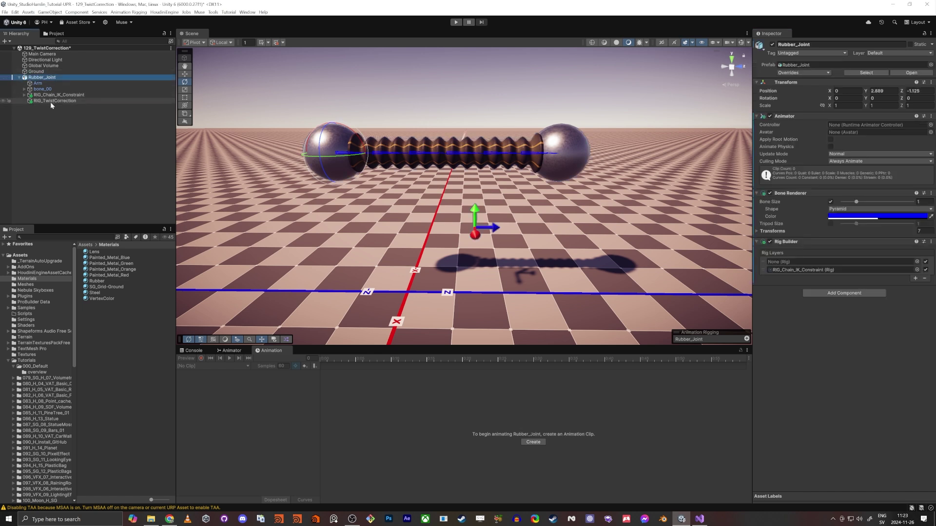
drag(51, 105, 796, 264)
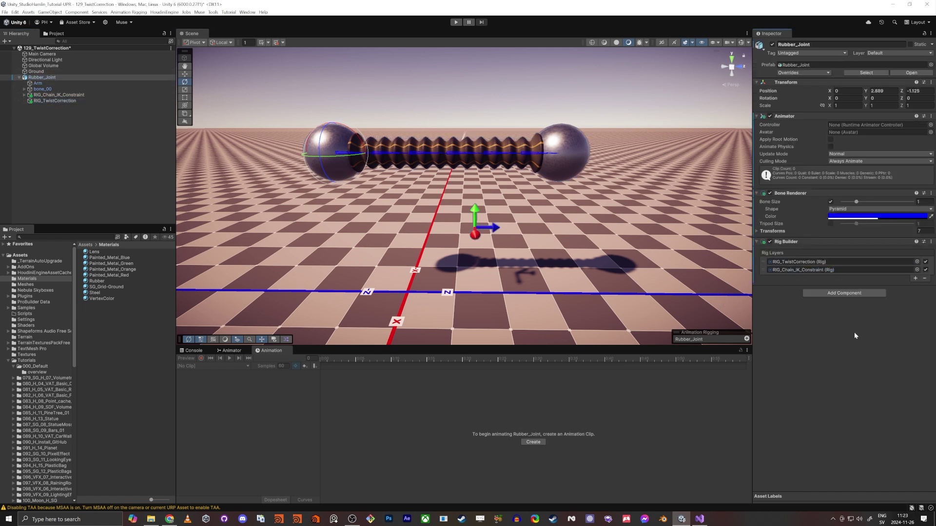
Step: Add a Twist Correction component to RIG_TwistCorrection
click(55, 101)
click(844, 123)
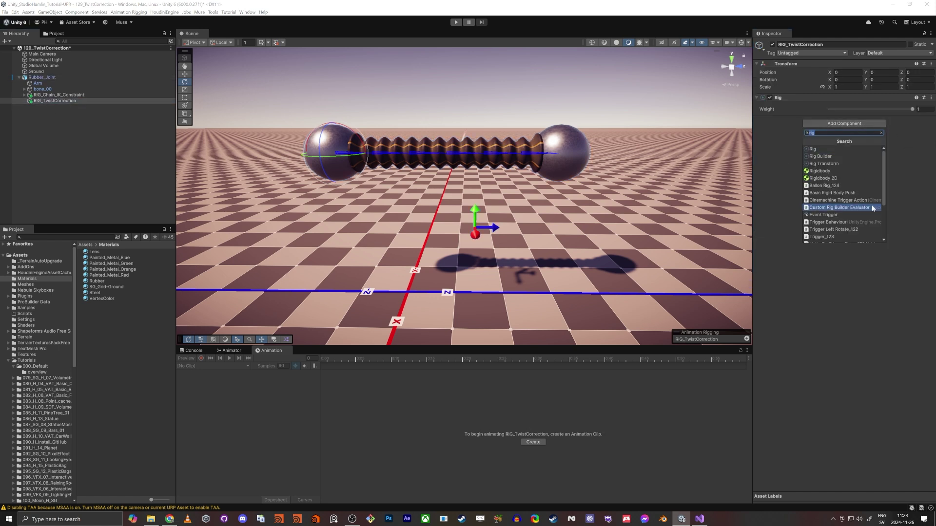
text(twist co)
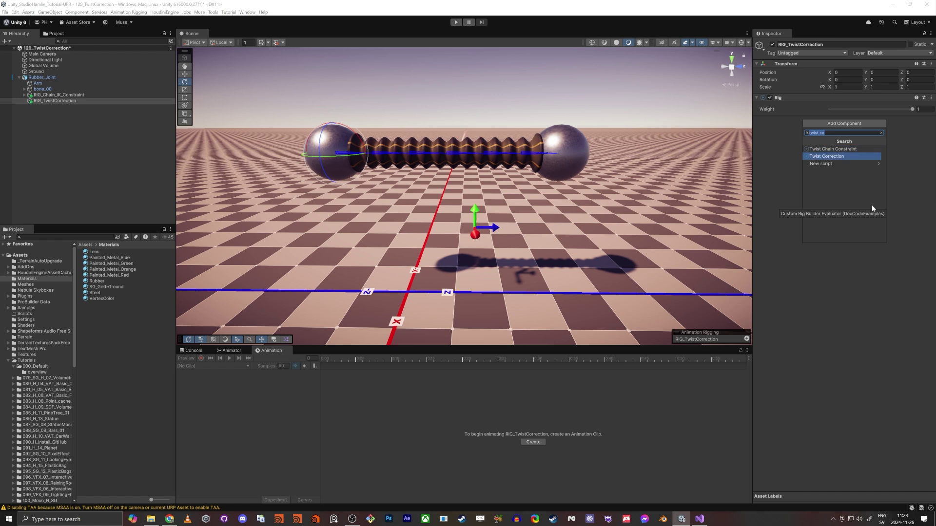
key(Return)
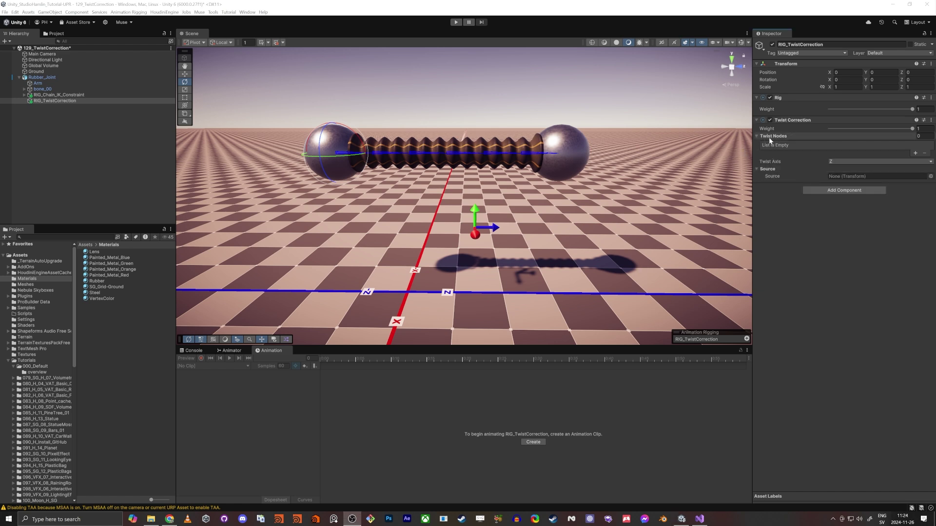
Step: Lock the Inspector on RIG_TwistCorrection and add bone_00 through bone_06 to the Twist Correction's Twist Nodes
click(24, 94)
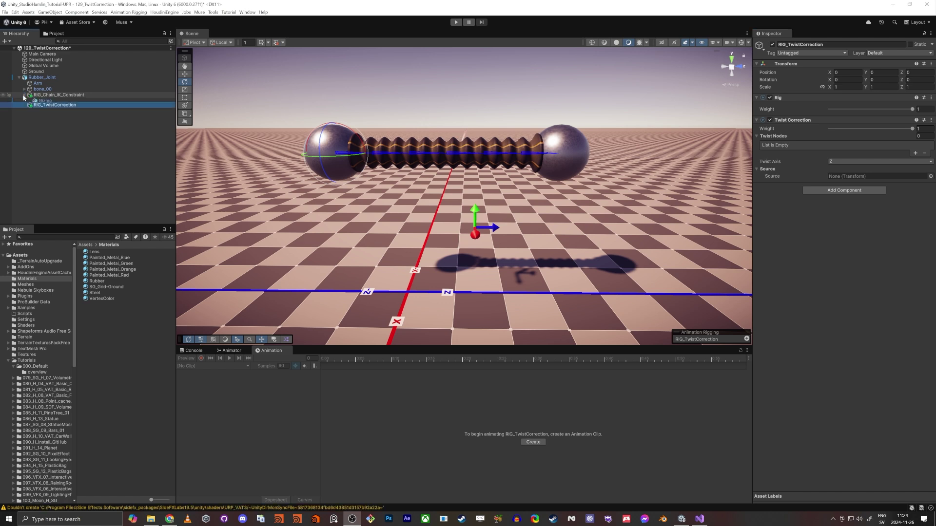
click(40, 105)
alt+click(25, 89)
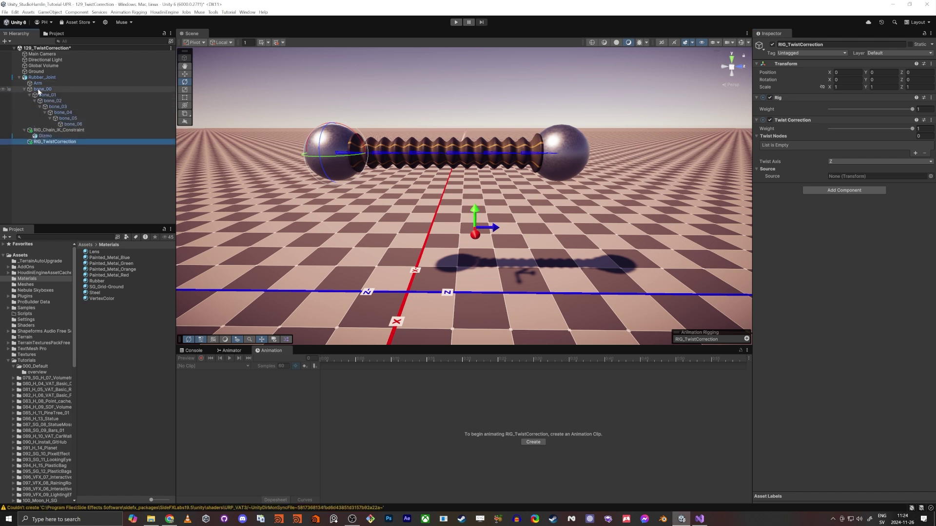
click(42, 89)
shift+click(51, 123)
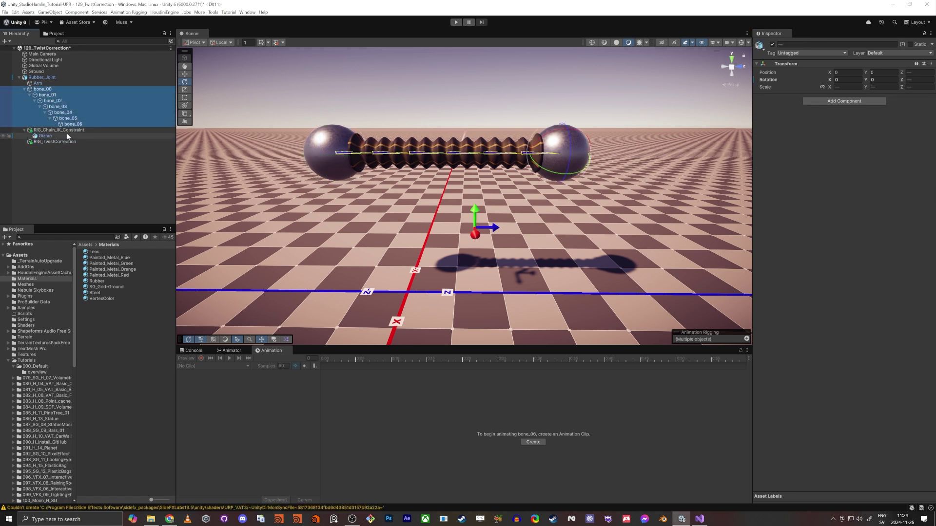
click(73, 142)
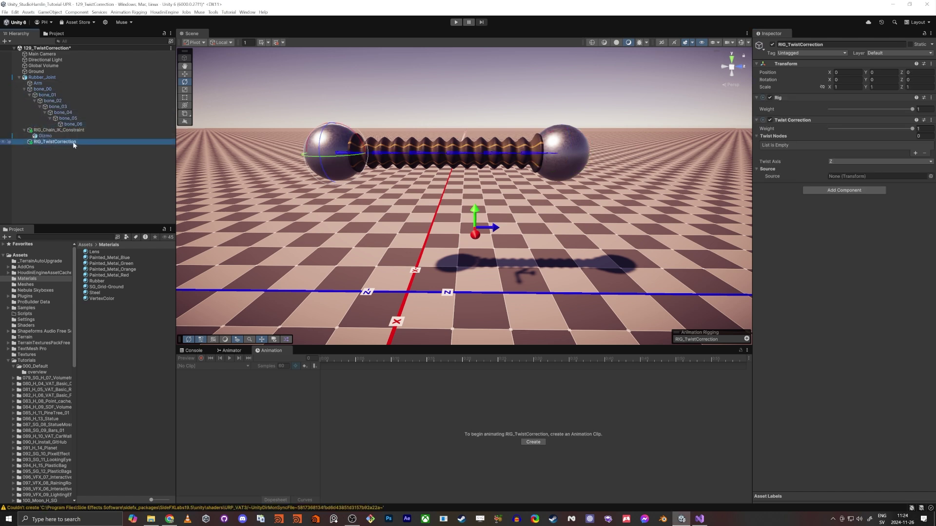
click(926, 40)
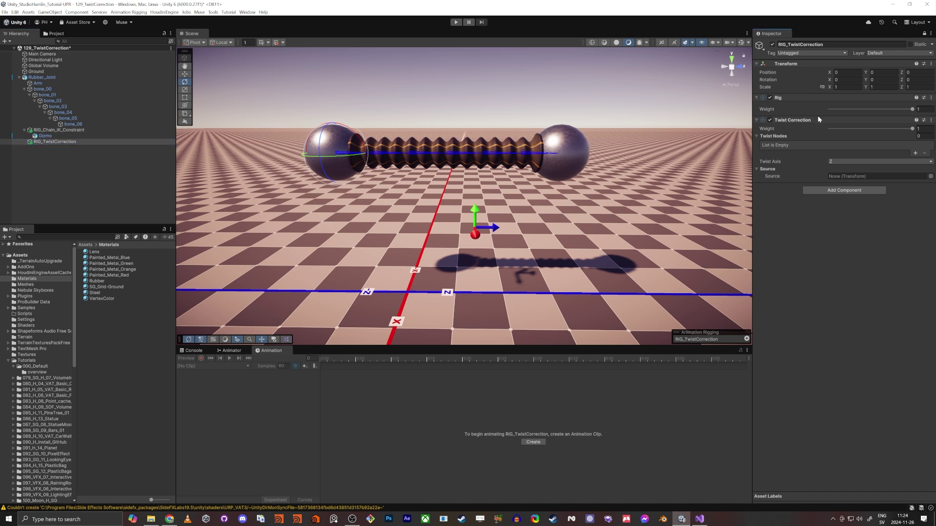
click(42, 90)
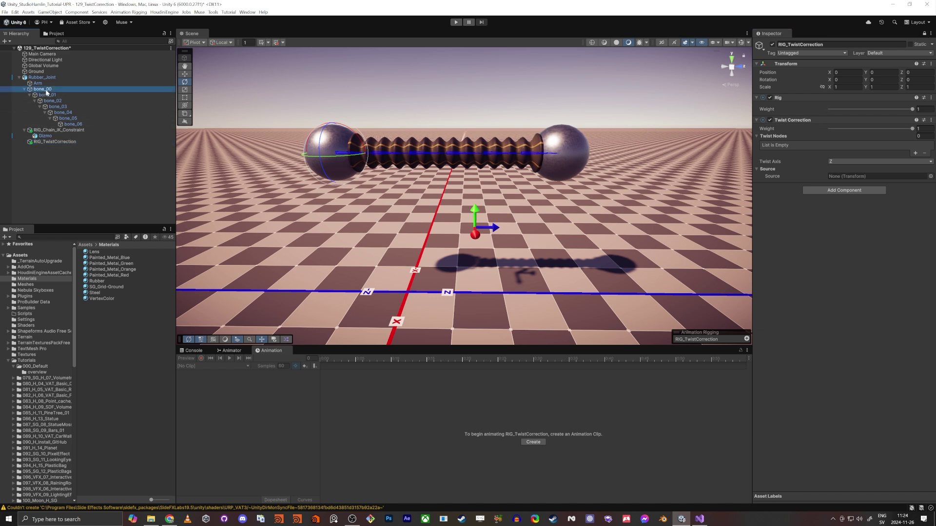
shift+click(64, 125)
drag(64, 125, 777, 139)
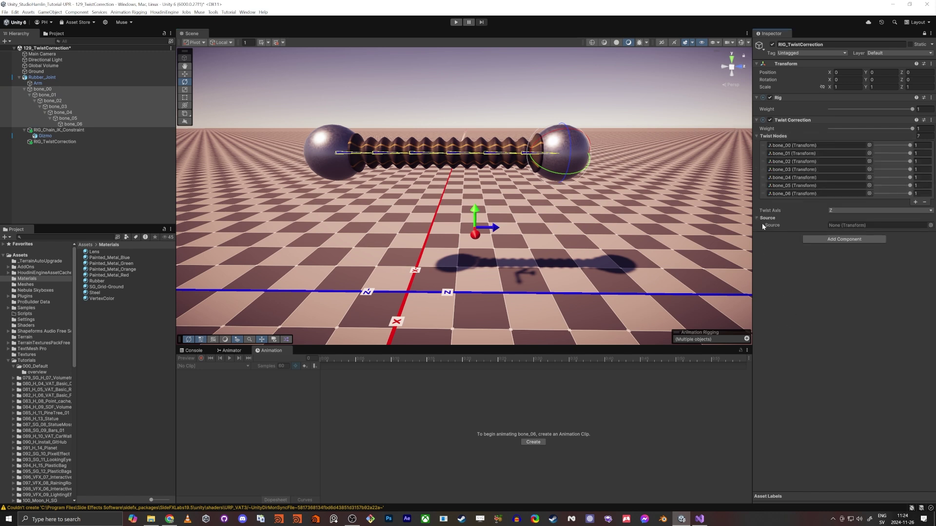
Step: Create an empty child object under RIG_TwistCorrection named TwistCorrection_Target
click(44, 143)
right_click(51, 144)
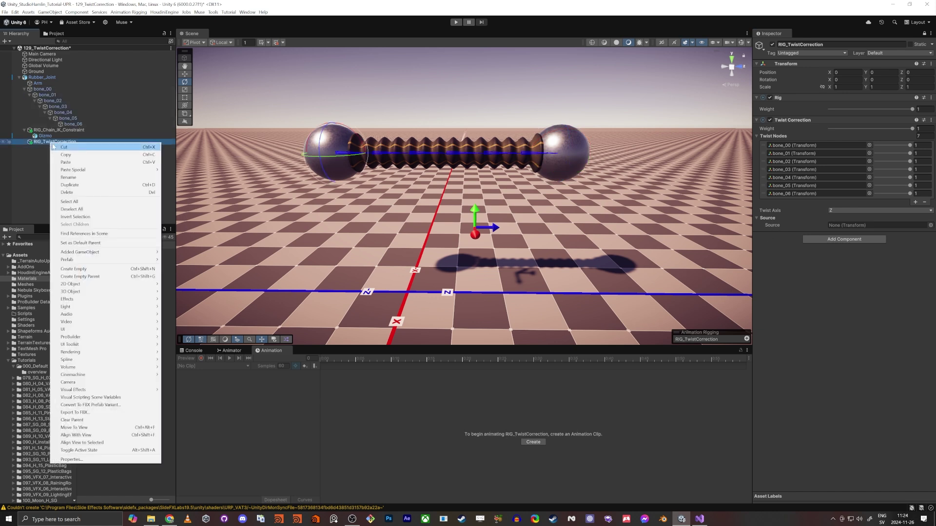
click(73, 268)
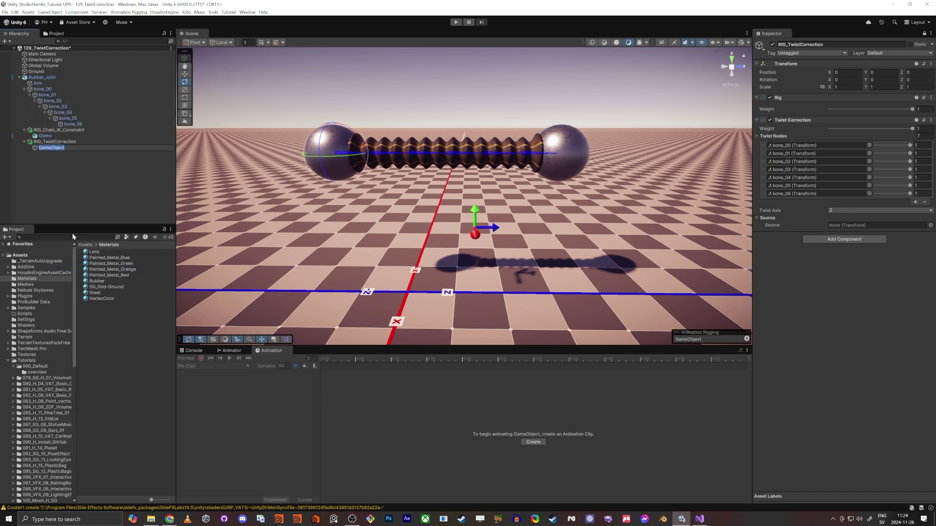
text(T)
text(wist)
text(co)
text(rr)
text(ection_Target)
key(Return)
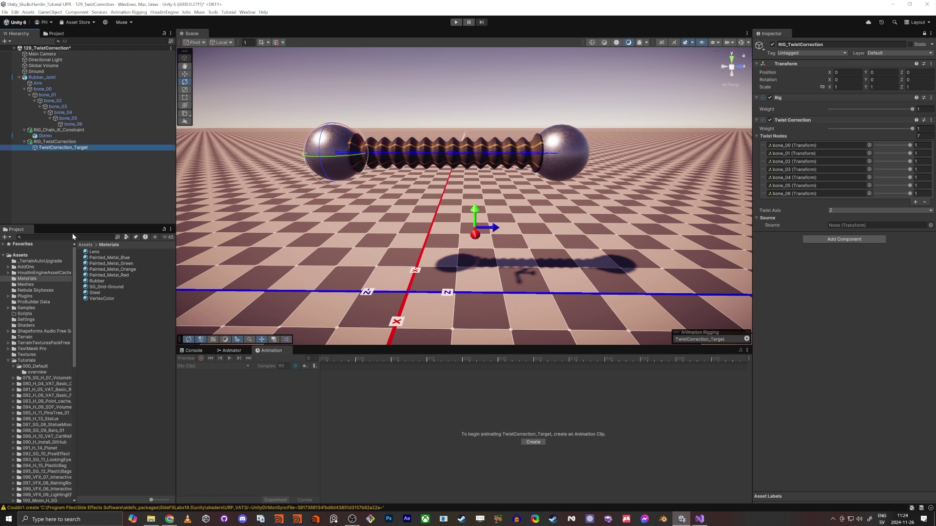
Step: Assign TwistCorrection_Target as the Source of RIG_TwistCorrection's Twist Correction and try to unlock the Inspector
drag(74, 143, 850, 227)
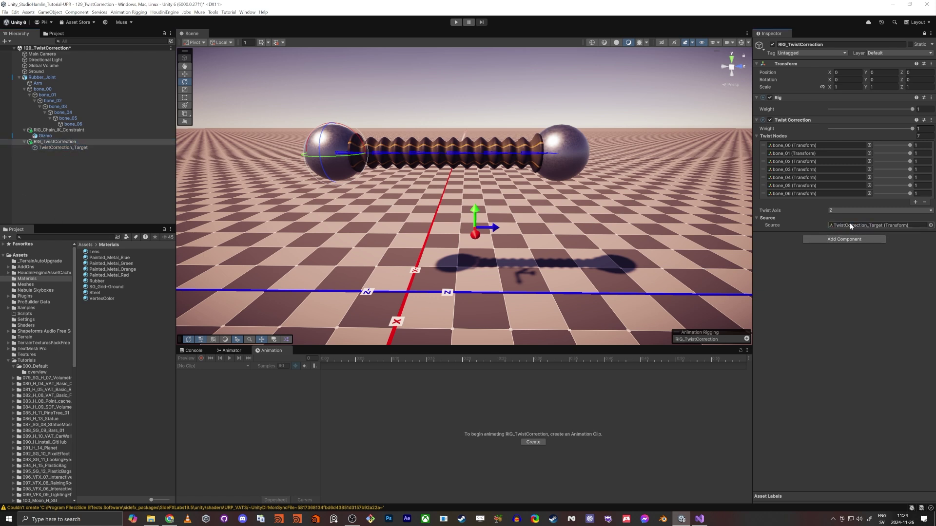
click(924, 33)
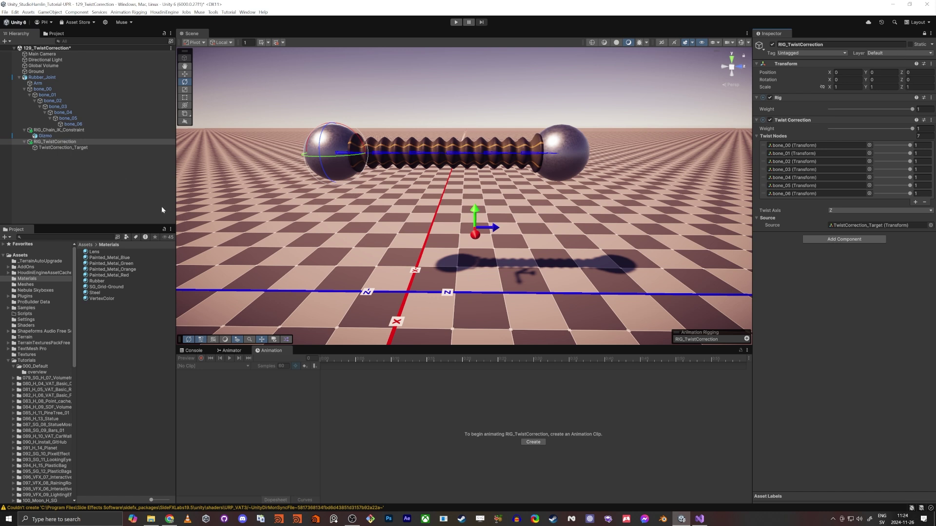
Step: Try moving TwistCorrection_Target from the first sphere to above the middle of the arm, and undo the move
click(56, 148)
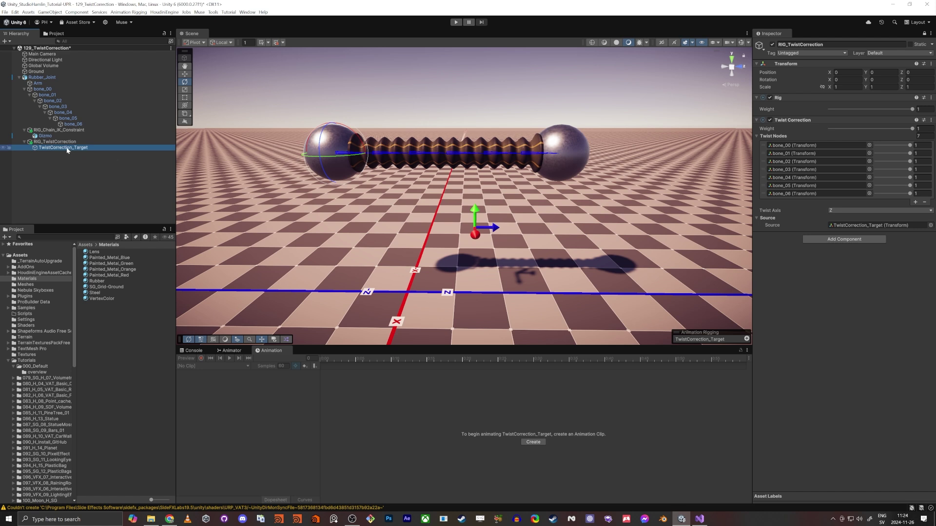
key(w)
drag(333, 152, 459, 115)
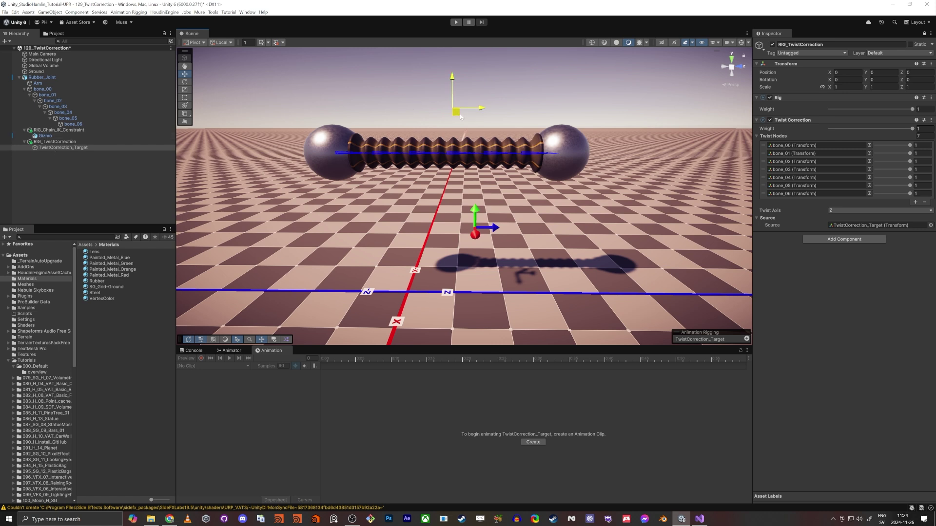
key(ctrl+z)
Step: Test the rig in Play mode, examining how the arm bends toward the Gizmo, and stop playback
right_drag(403, 152, 388, 174)
key(w)
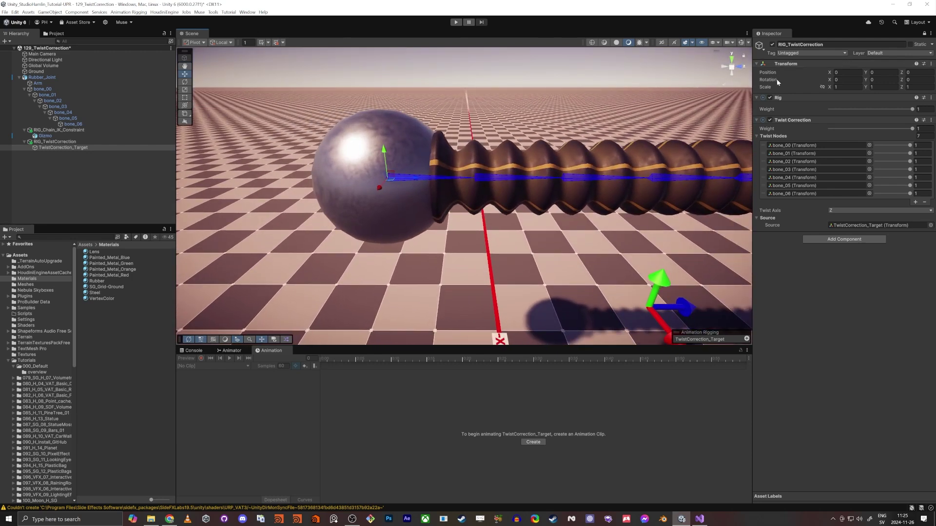
click(455, 22)
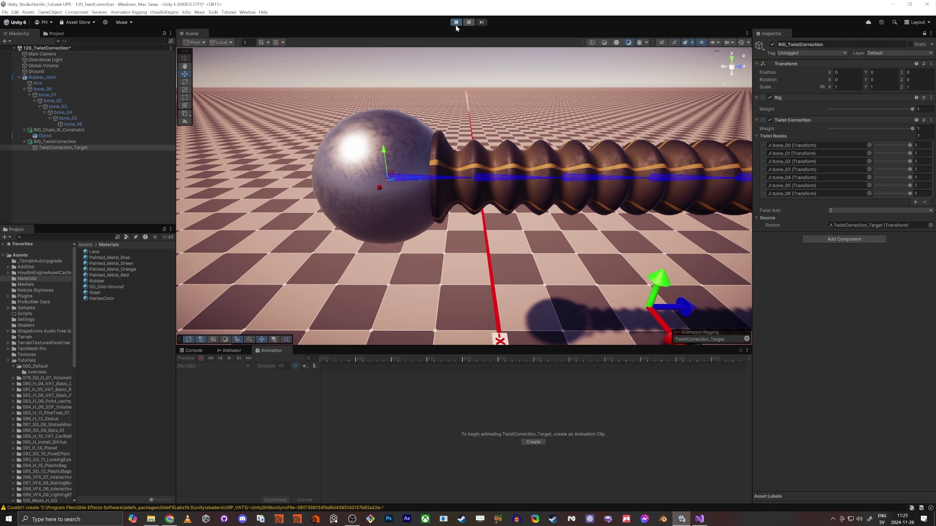
right_drag(379, 110, 312, 132)
key(e)
drag(303, 115, 394, 197)
scroll(385, 191, down, 4)
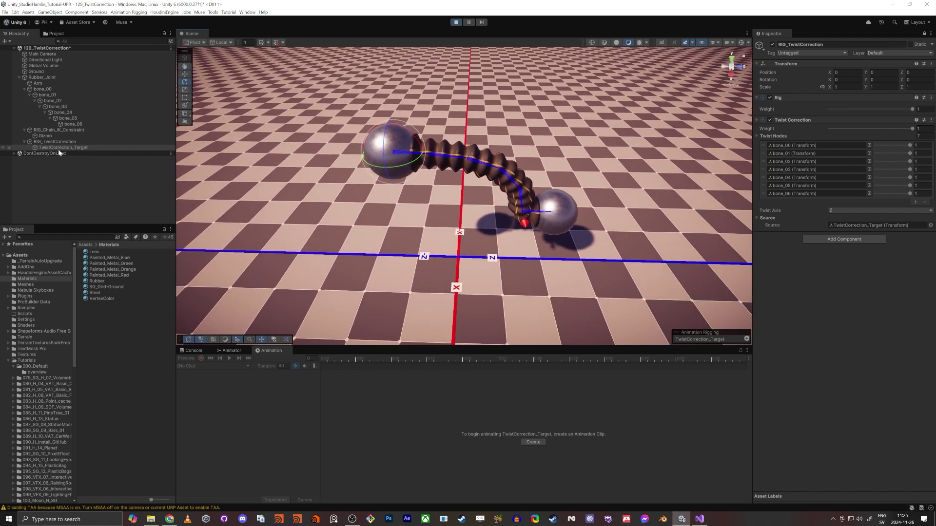
click(456, 22)
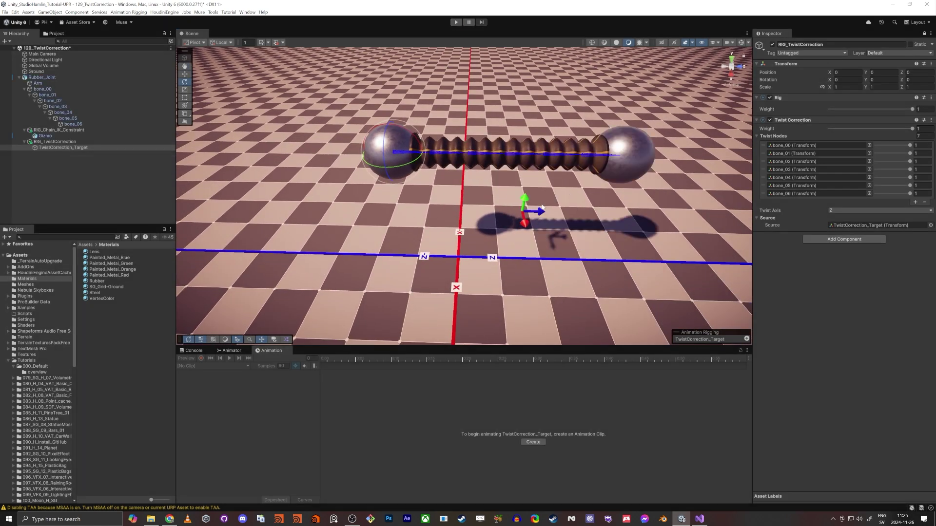
Step: Move the Gizmo from below the arm to just beyond the sphere at the arm's far end
click(524, 214)
key(w)
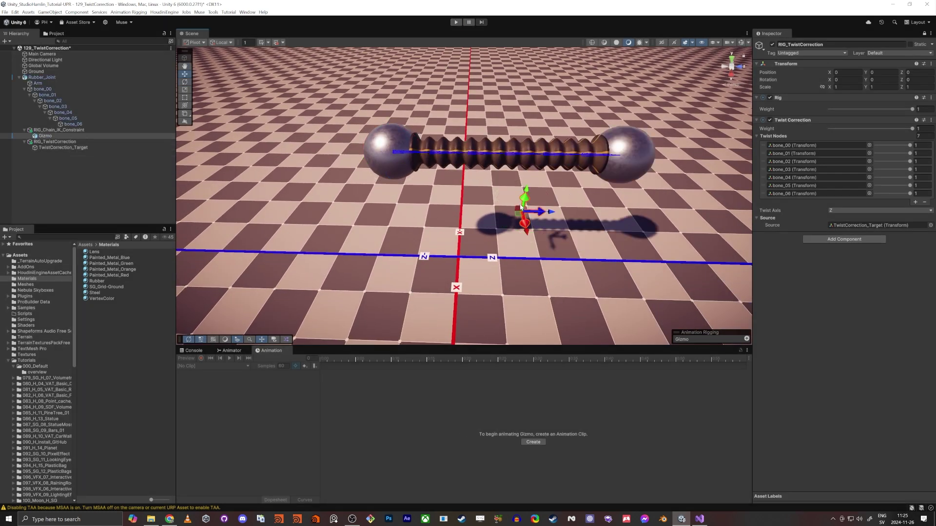
drag(523, 207, 686, 156)
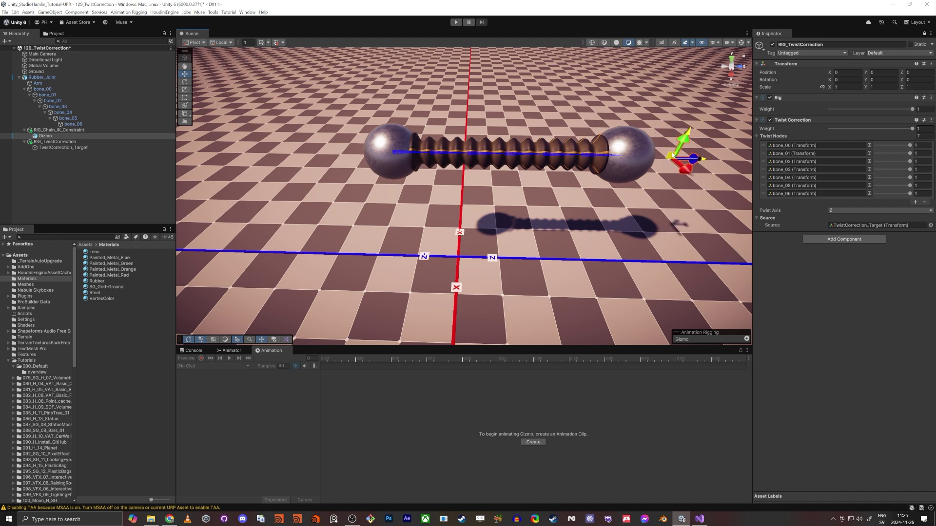
alt+drag(638, 217, 617, 196)
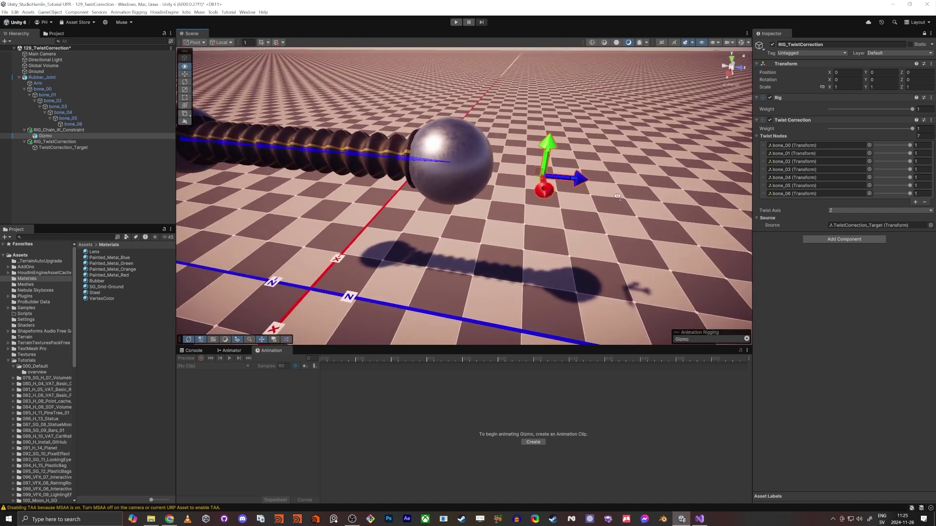
Step: Test the twist in Play mode by rotating TwistCorrection_Target around its Z axis, and stop playback
click(457, 22)
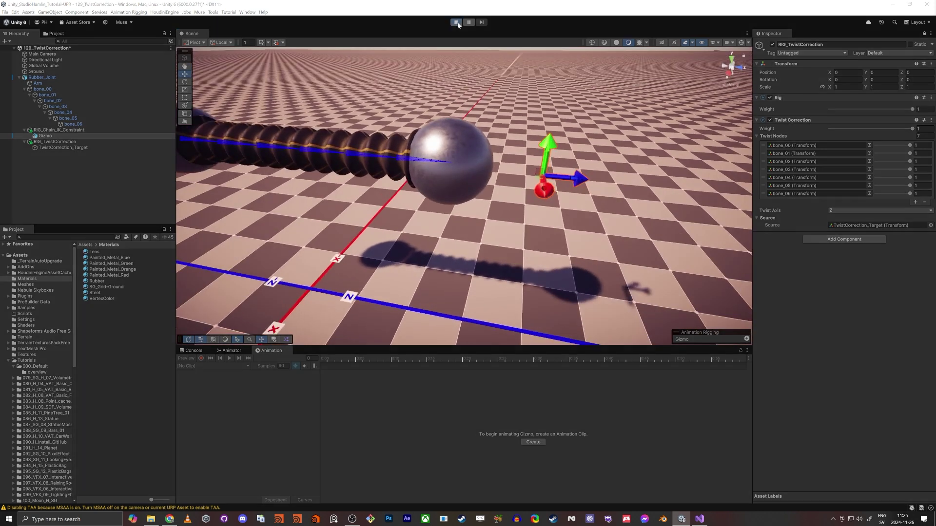
click(45, 147)
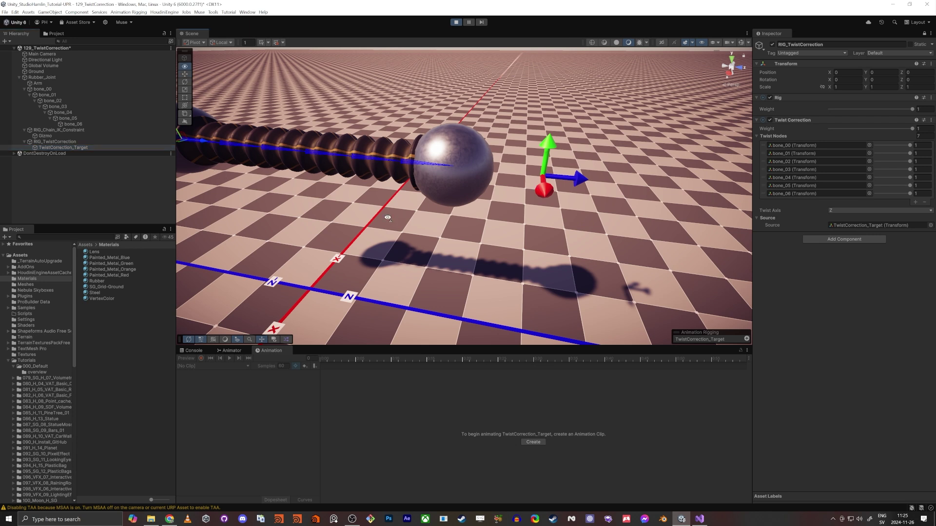
middle_drag(386, 215, 539, 220)
alt+drag(539, 219, 548, 194)
key(e)
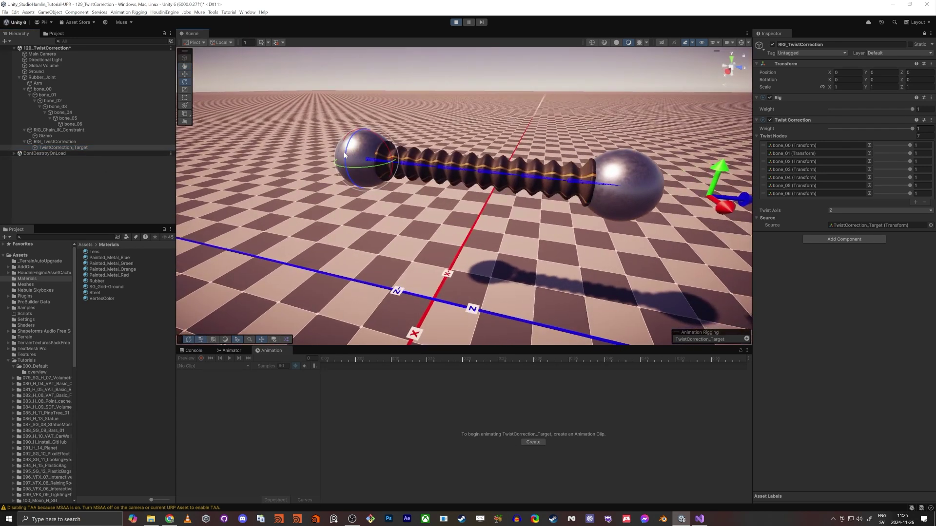
drag(346, 155, 360, 146)
click(455, 22)
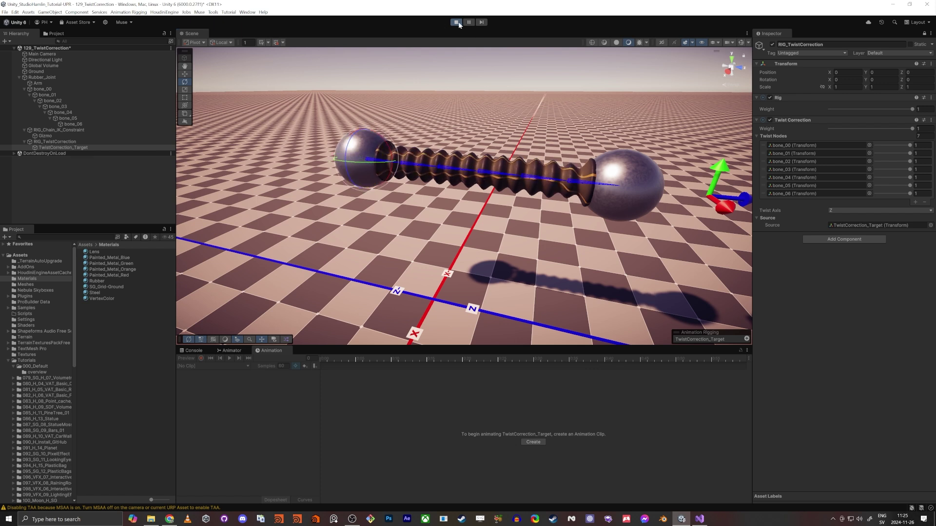
Step: Unlock the Inspector on Rubber_Joint and disable the RIG_Chain_IK_Constraint layer in its Rig Builder
click(61, 78)
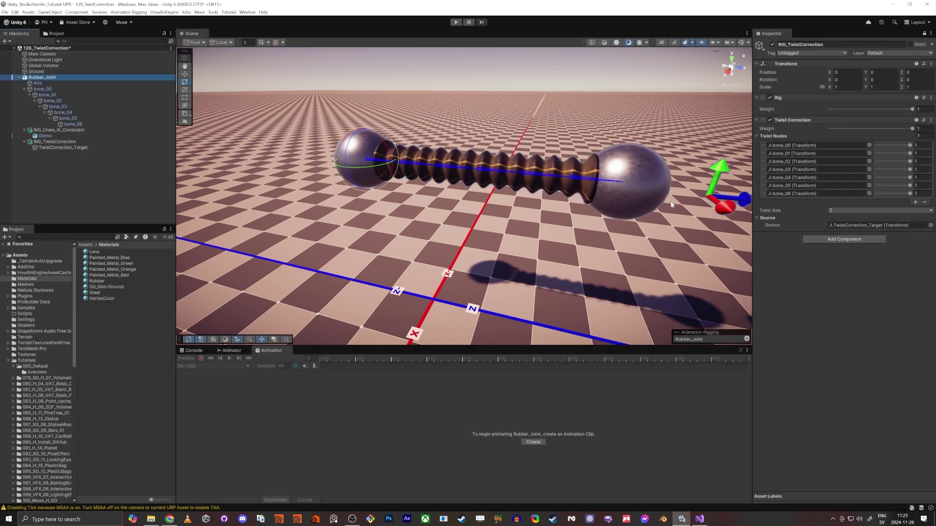
click(924, 34)
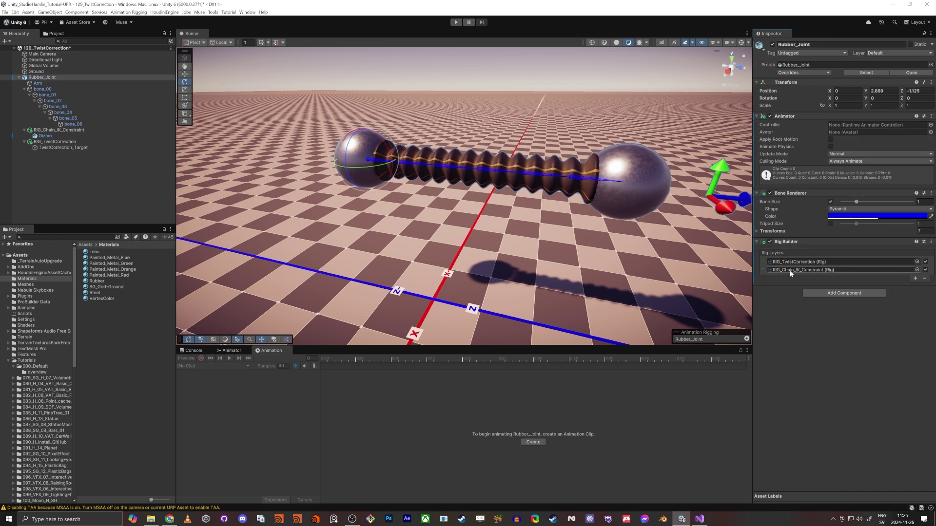
click(926, 270)
Step: Enter Play mode and try rotating Rubber_Joint and TwistCorrection_Target around Z, undoing the rotations
click(456, 23)
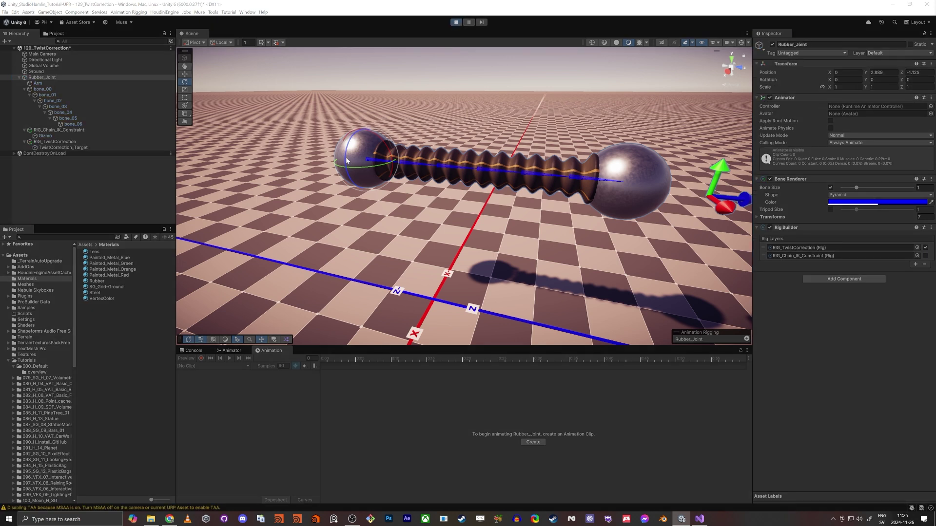
drag(347, 159, 387, 88)
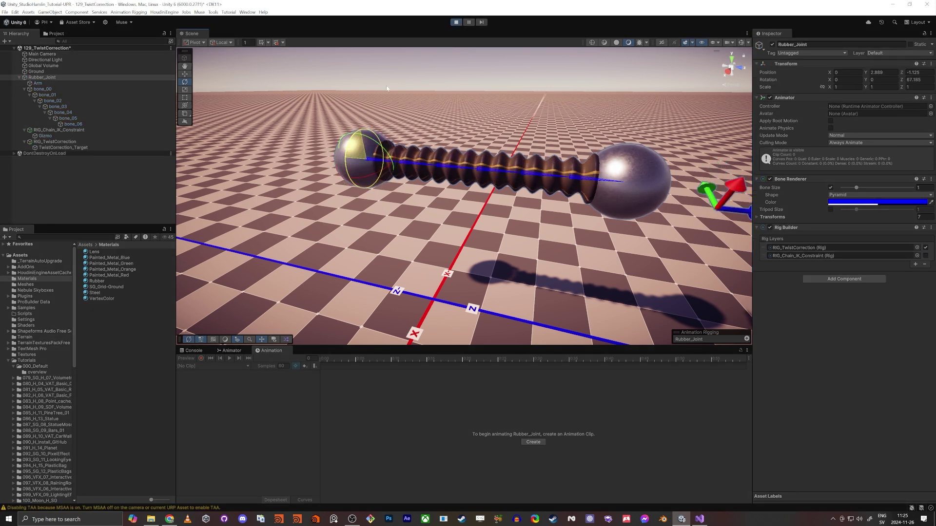
click(59, 148)
mouse_move(339, 157)
mouse_down()
mouse_move(388, 98)
mouse_move(372, 187)
mouse_move(346, 165)
mouse_up()
key(ctrl+z)
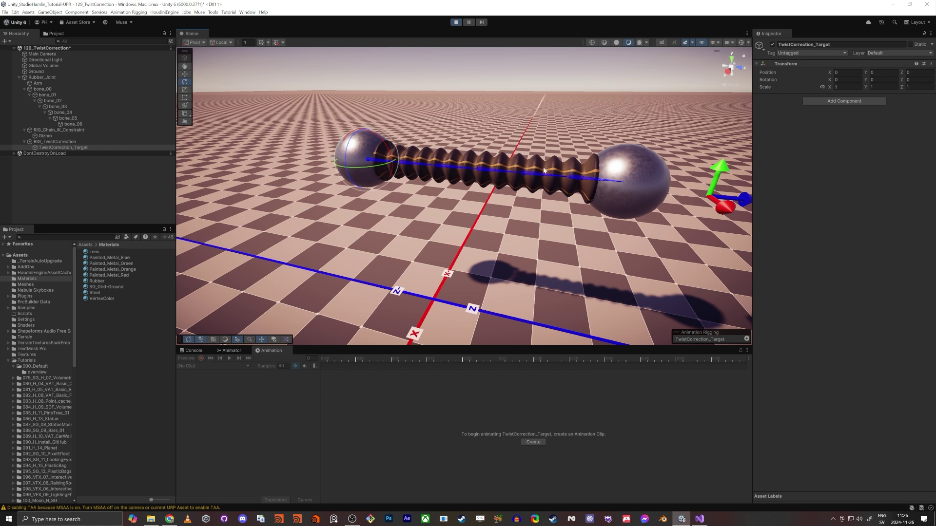
drag(347, 160, 349, 156)
key(ctrl+z)
Step: Rotate TwistCorrection_Target about 12° around Z to test the twist, and undo a further rotation of it
right_drag(555, 173, 577, 221)
key(w)
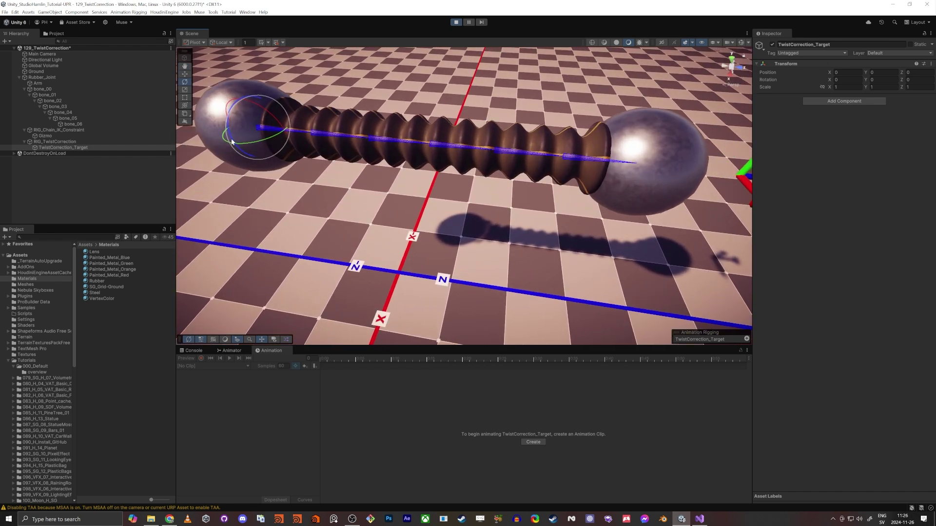
drag(233, 138, 243, 123)
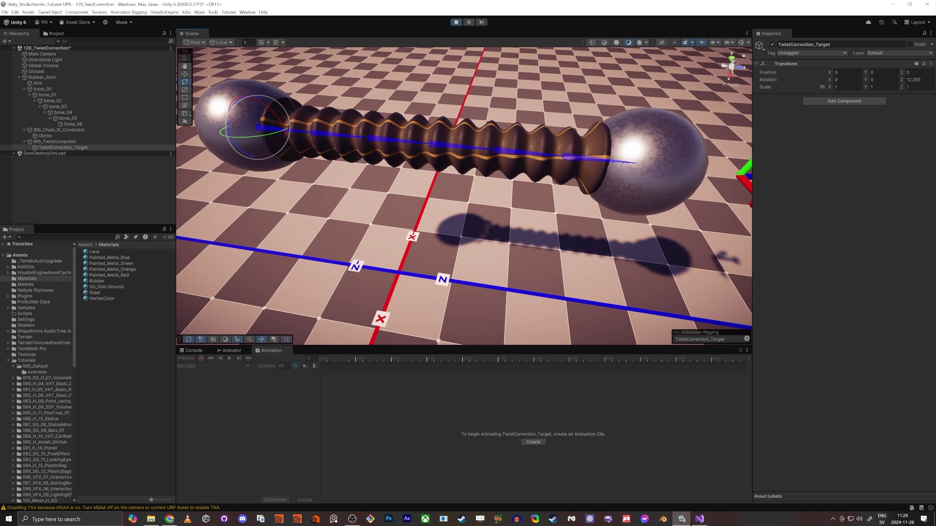
click(918, 79)
click(879, 179)
drag(231, 121, 259, 99)
key(ctrl+z)
Step: Examine the Gizmo beyond the arm's end with its transform values, and exit Play mode
key(d)
right_drag(325, 201, 368, 199)
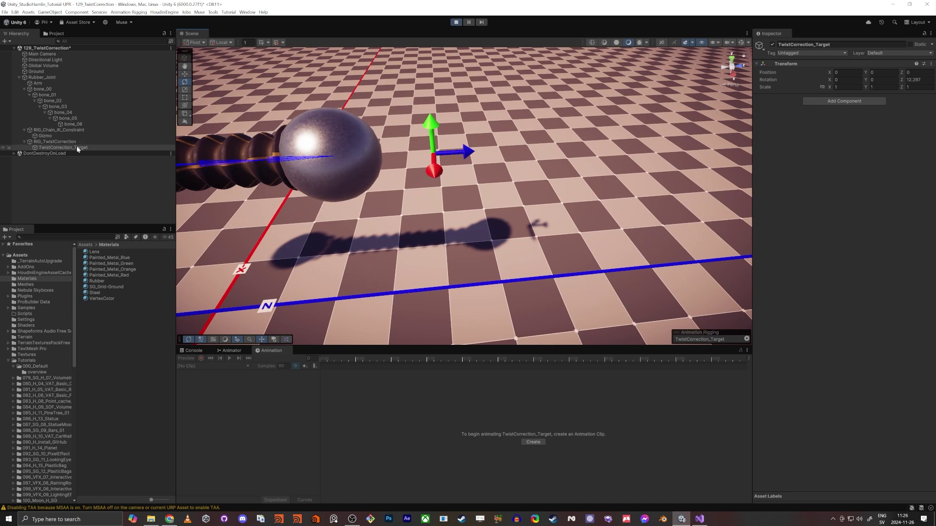
click(52, 136)
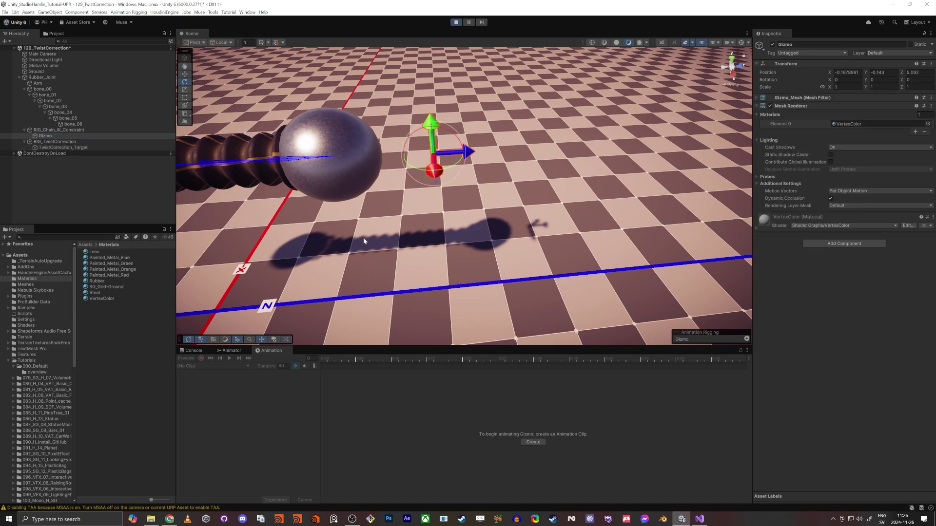
key(d)
right_drag(363, 237, 331, 236)
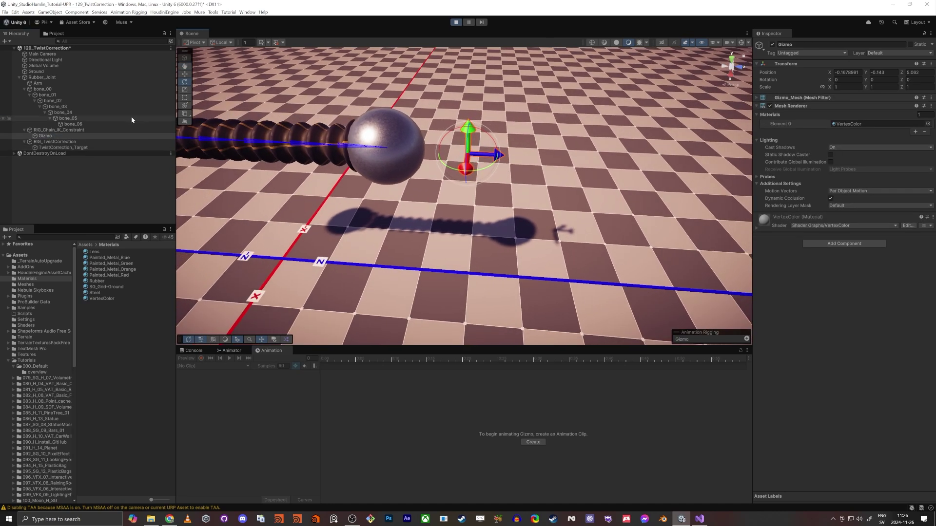
key(ctrl+p)
Step: Re-enable the RIG_Chain_IK_Constraint layer in Rubber_Joint's Rig Builder and enter Play mode
click(42, 77)
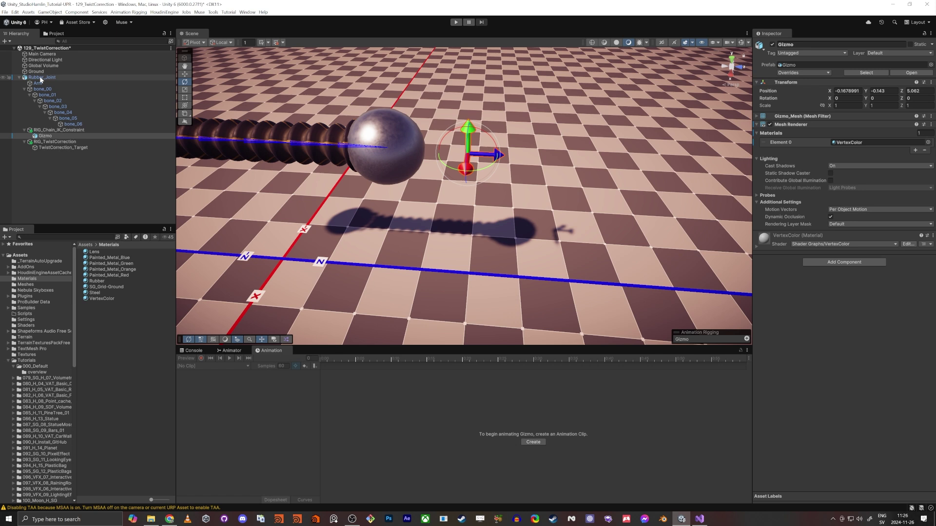
click(925, 270)
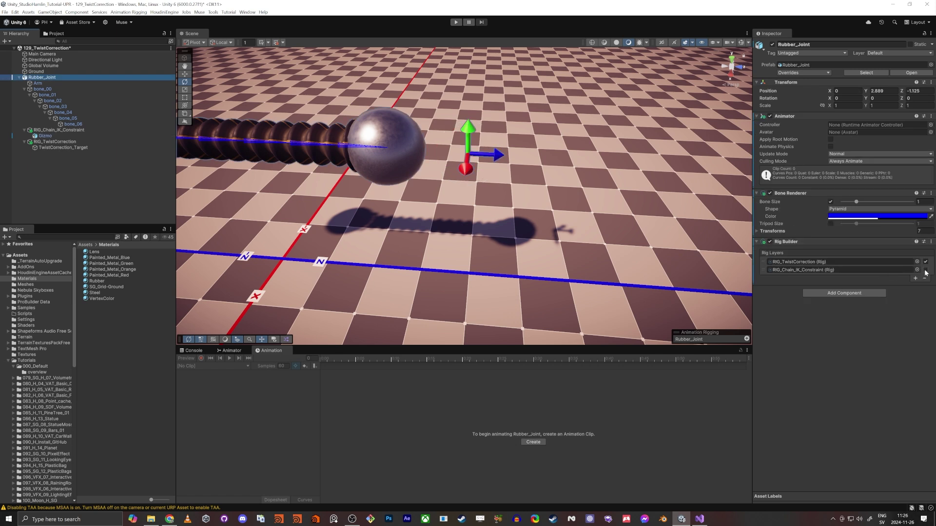
click(456, 22)
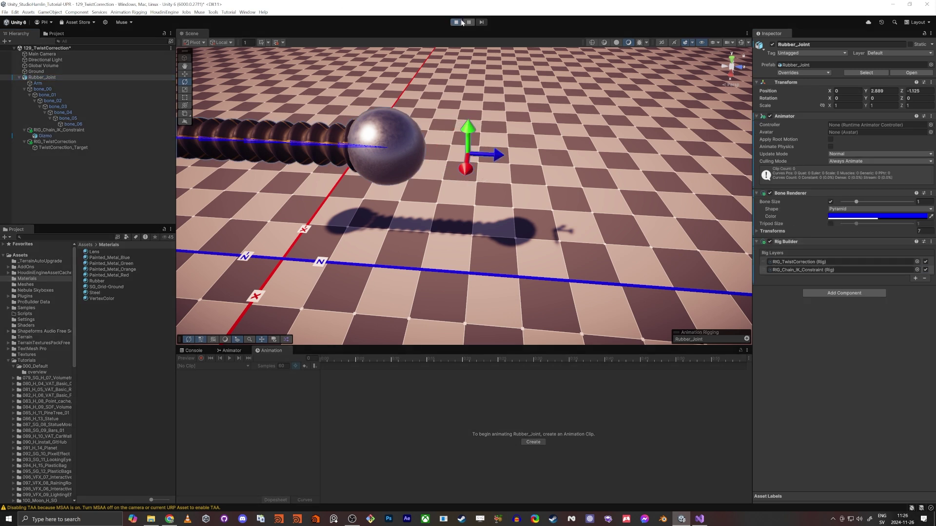
right_drag(437, 116, 390, 124)
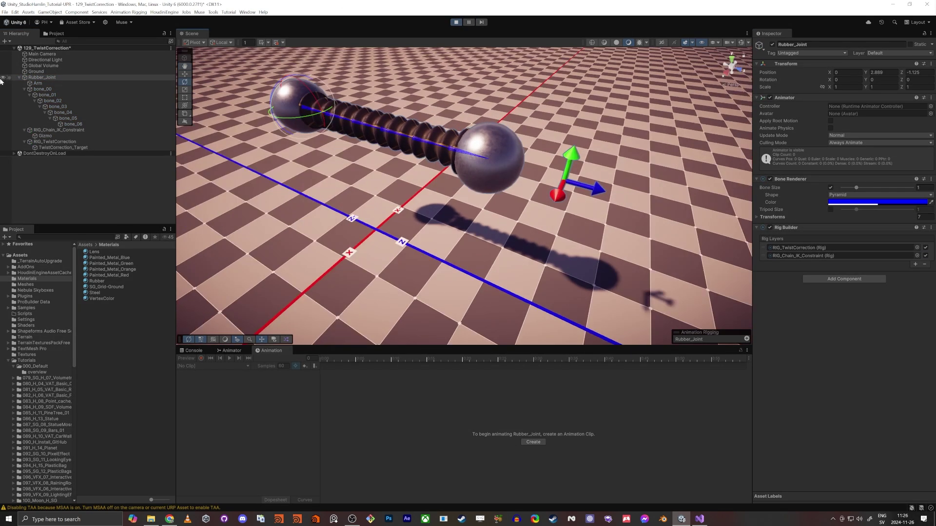
Step: Set the Gizmo's Z rotation to 90 and view the arm from the side to check the twist
click(45, 135)
key(f)
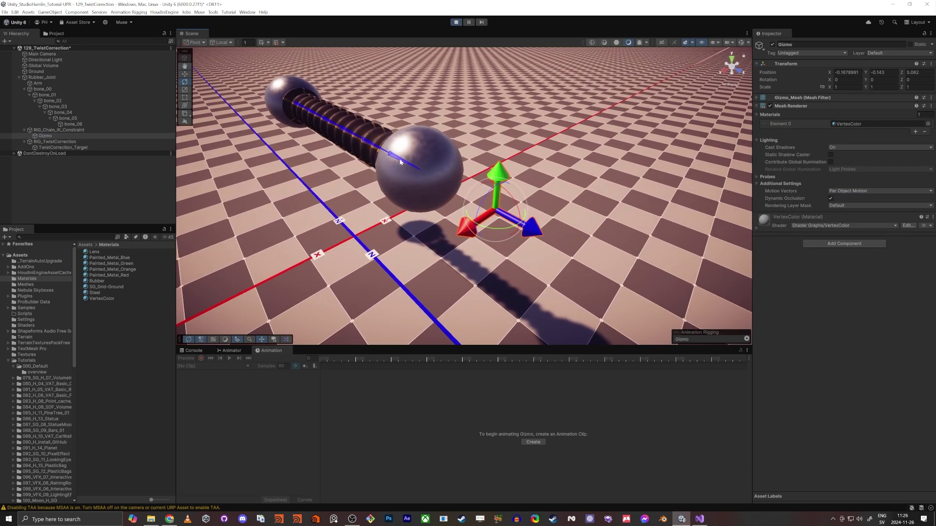
drag(481, 210, 471, 225)
click(918, 79)
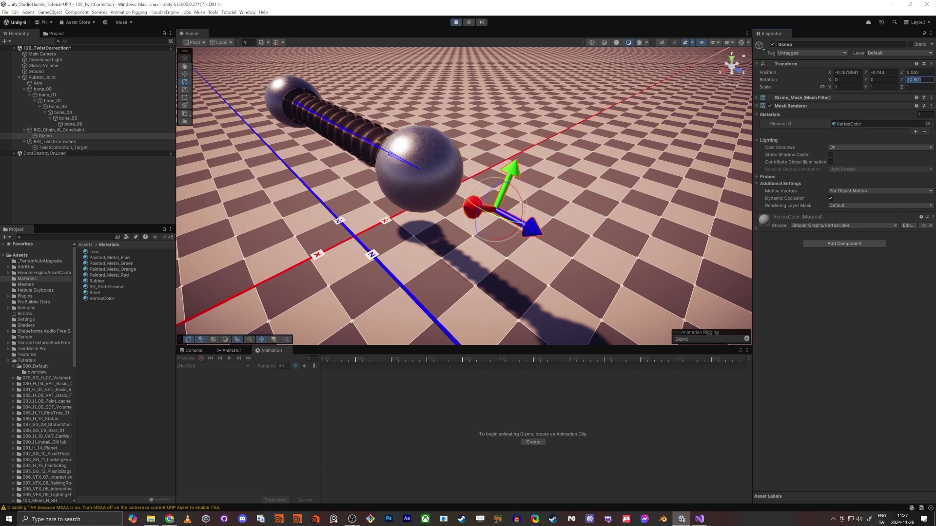
text(90)
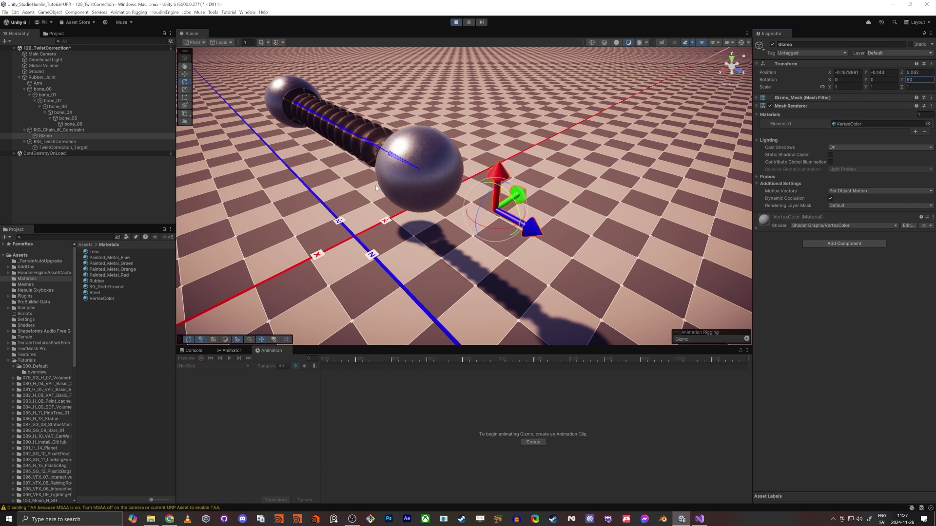
alt+drag(376, 188, 455, 182)
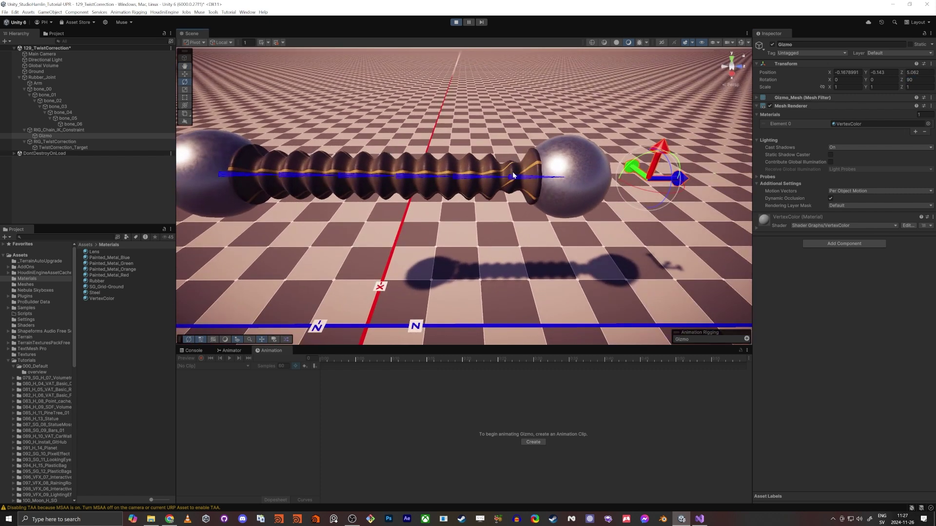
Step: Set TwistCorrection_Target's Z rotation to 90 to test the arm's twist
click(66, 148)
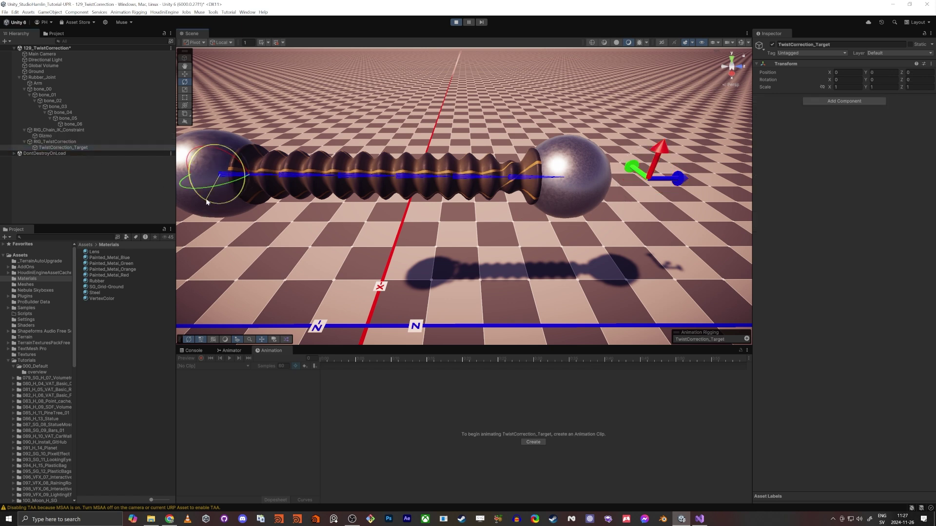
drag(199, 192, 217, 203)
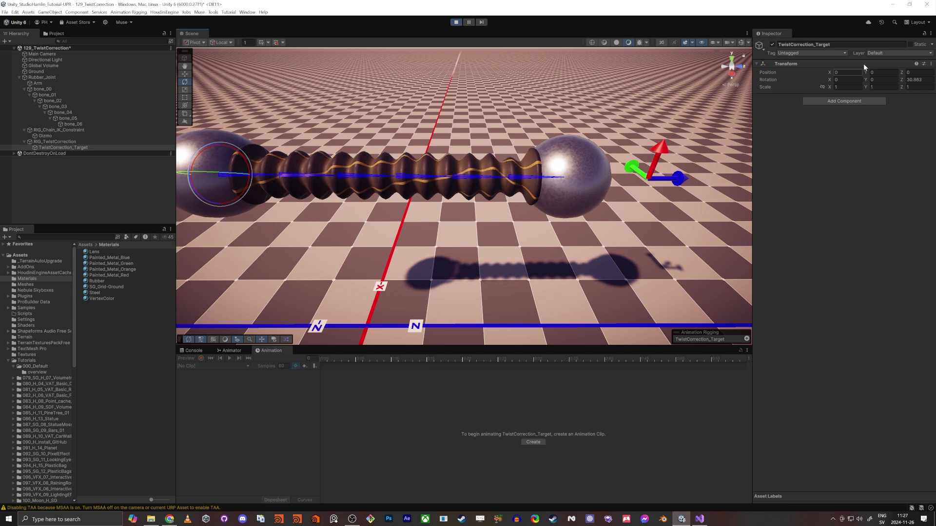
click(919, 80)
text(90)
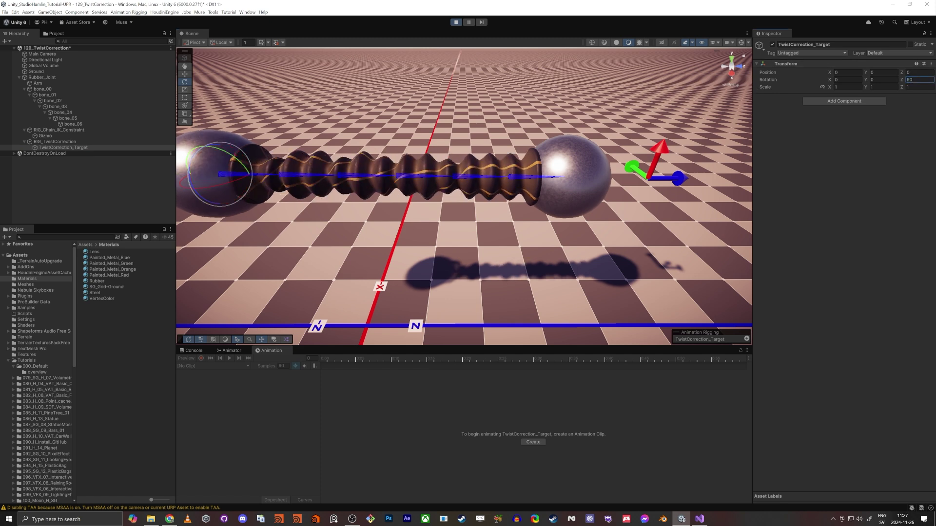
Step: Examine the twisted arm from several angles and exit Play mode
mouse_move(500, 156)
right_down()
mouse_move(480, 158)
mouse_move(500, 161)
right_up()
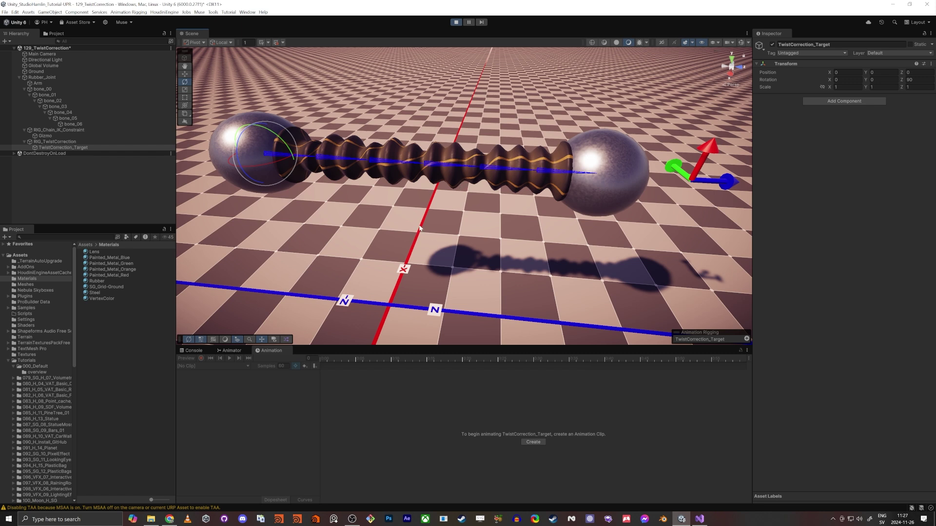
right_drag(407, 203, 443, 185)
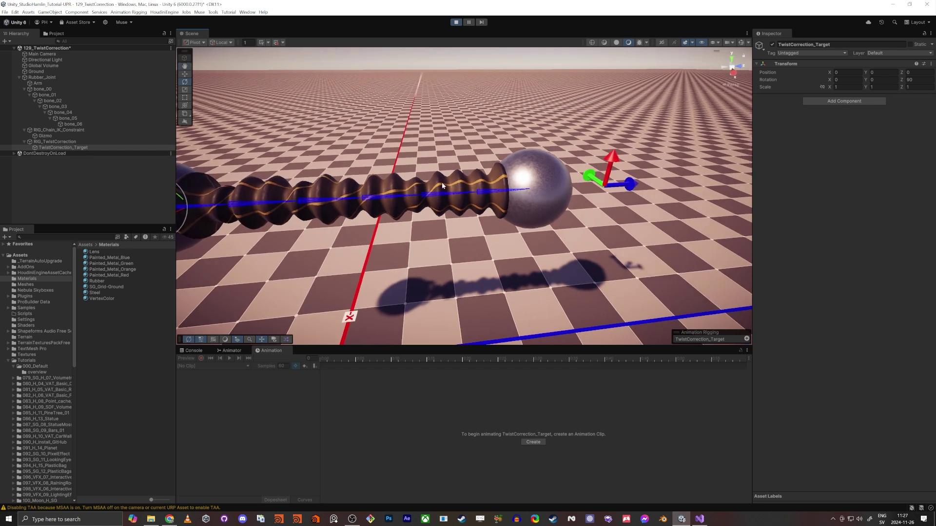
right_drag(480, 112, 457, 107)
click(456, 22)
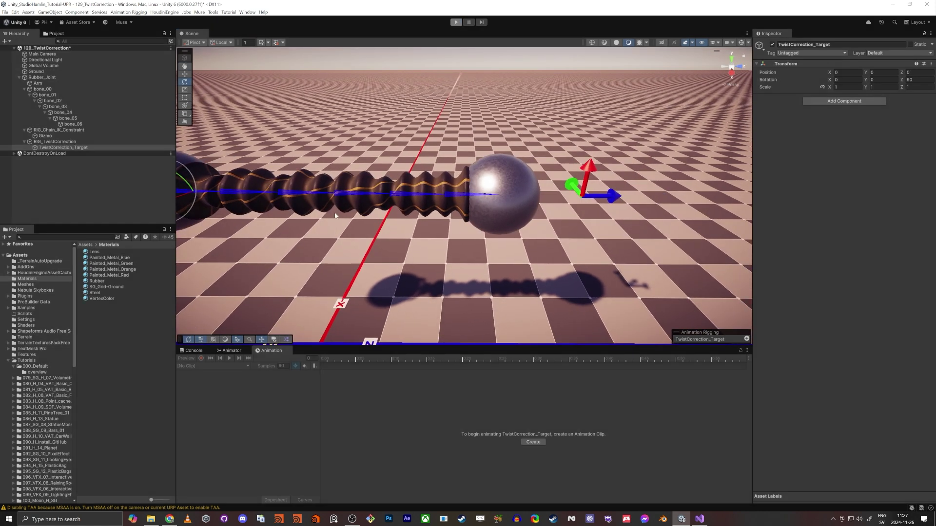
Step: Open the 129_TwistCorrection overview folder and rename the Gizmo as Chain_IK_Constraint_Target
scroll(35, 370, down, 10)
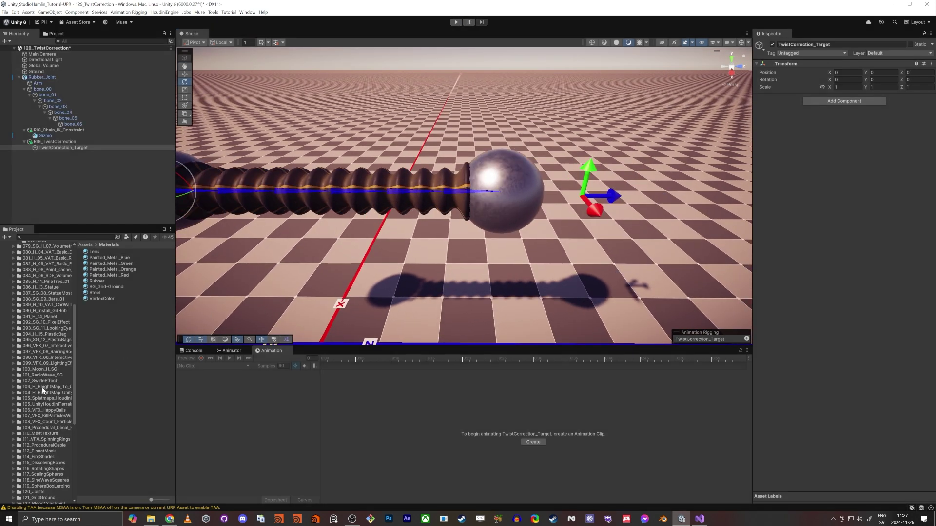
click(36, 424)
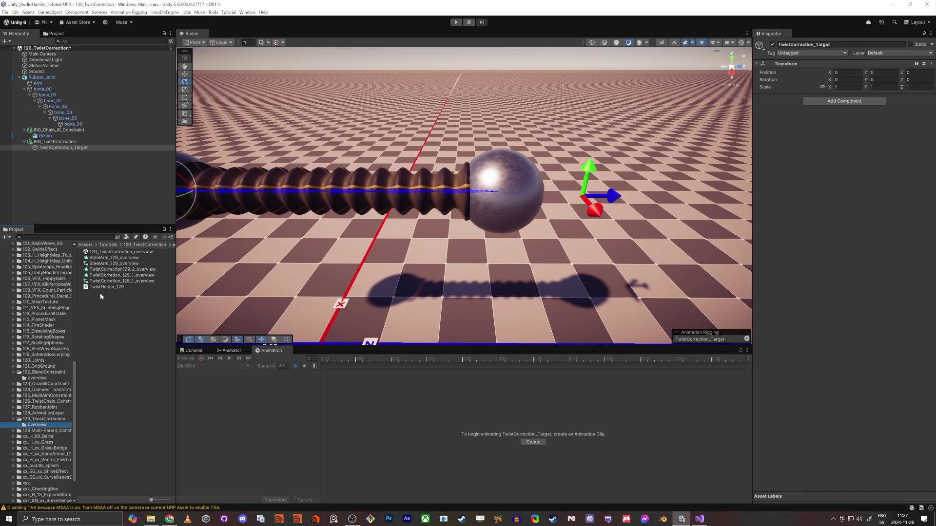
click(49, 136)
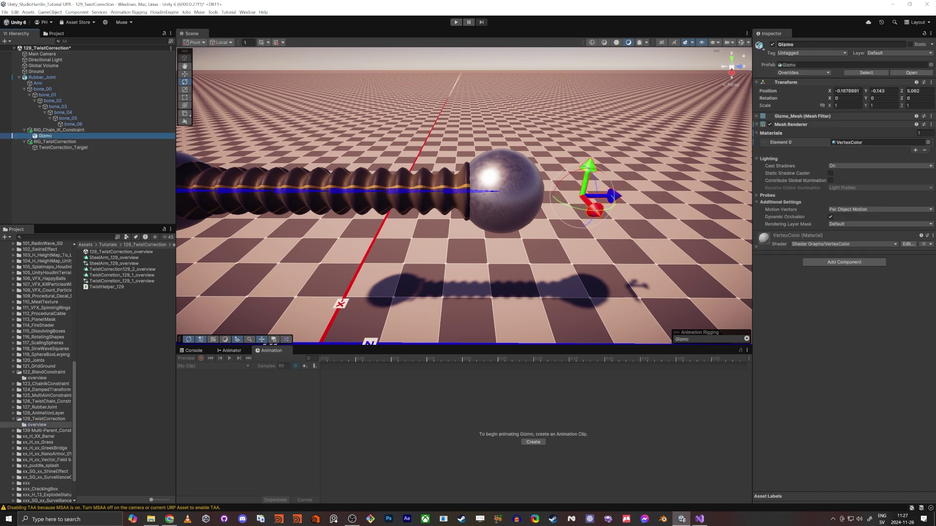
click(352, 519)
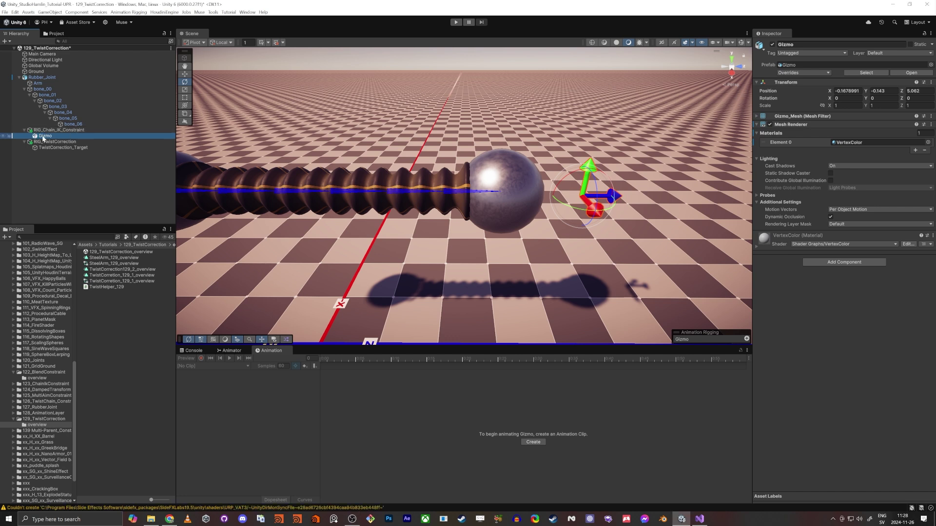
key(BackSpace)
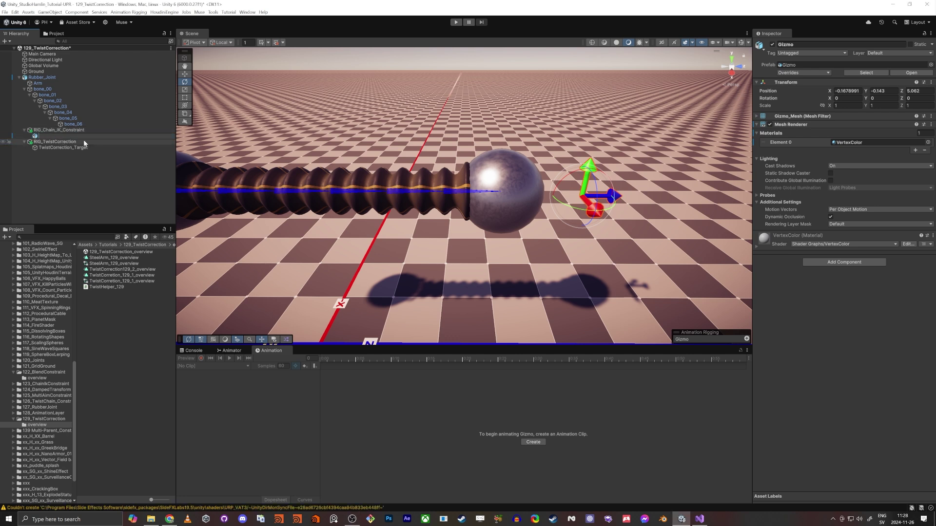
text(Chain_IK_Constraint_Target)
key(Return)
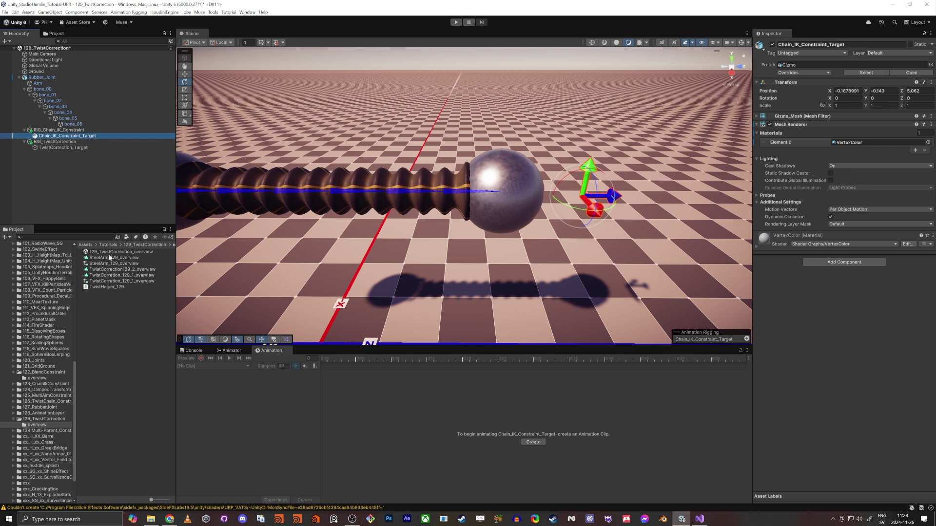
Step: Add the TwistHelper_129 script to Chain_IK_Constraint_Target with RIG_TwistCorrection as its Twist Correction, and enter Play mode
drag(103, 286, 855, 317)
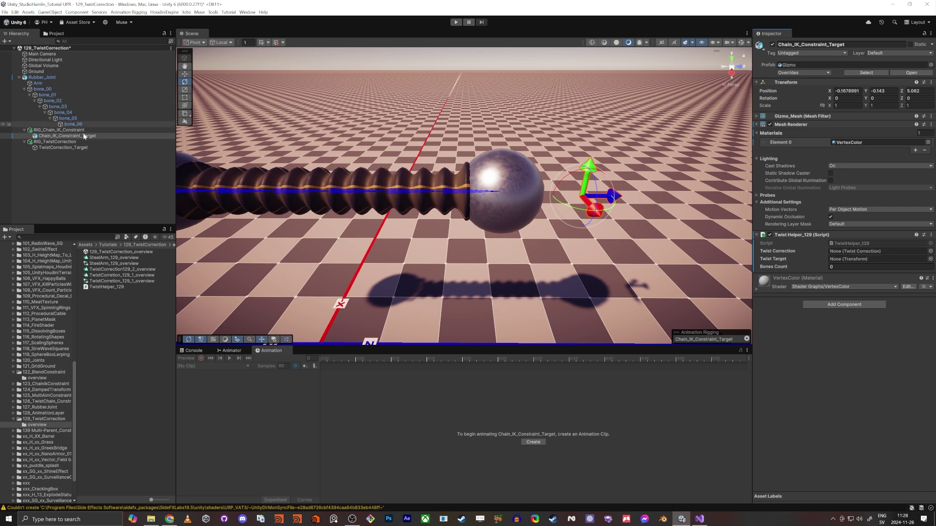
drag(49, 142, 851, 252)
click(455, 24)
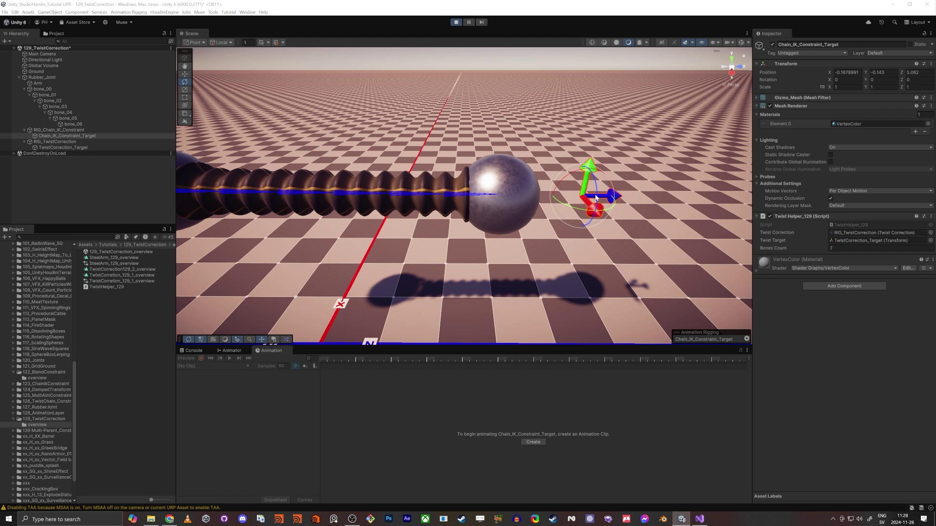
Step: Rotate Chain_IK_Constraint_Target about 59° around Z and check TwistCorrection_Target's Z rotation
drag(596, 198, 596, 132)
key(ctrl+z)
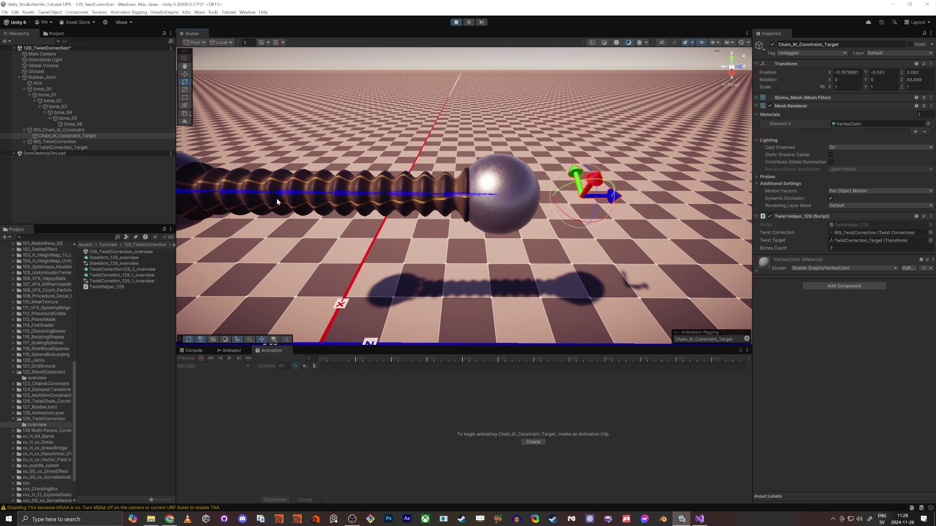
click(59, 149)
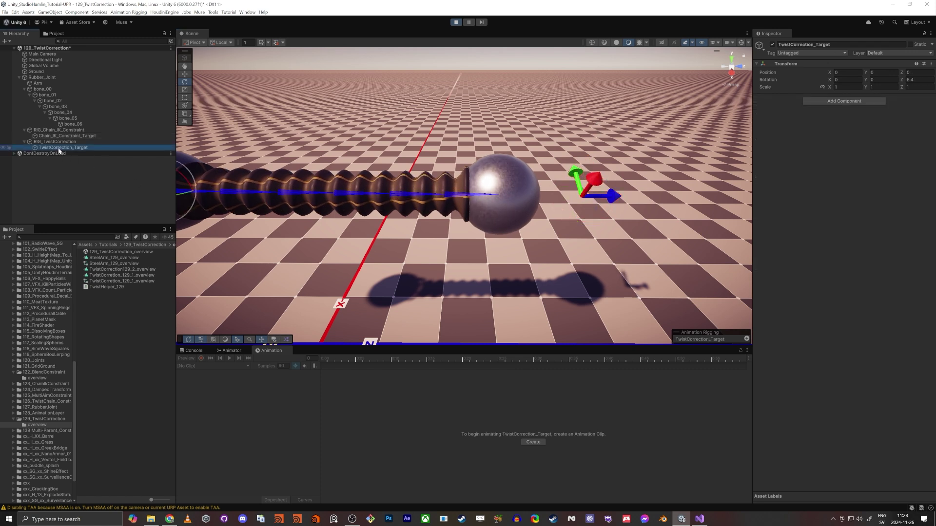
click(917, 80)
key(Return)
Step: Examine bones bone_00 to bone_06, RIG_TwistCorrection's twist nodes and TwistCorrection_Target's Z rotation
click(42, 89)
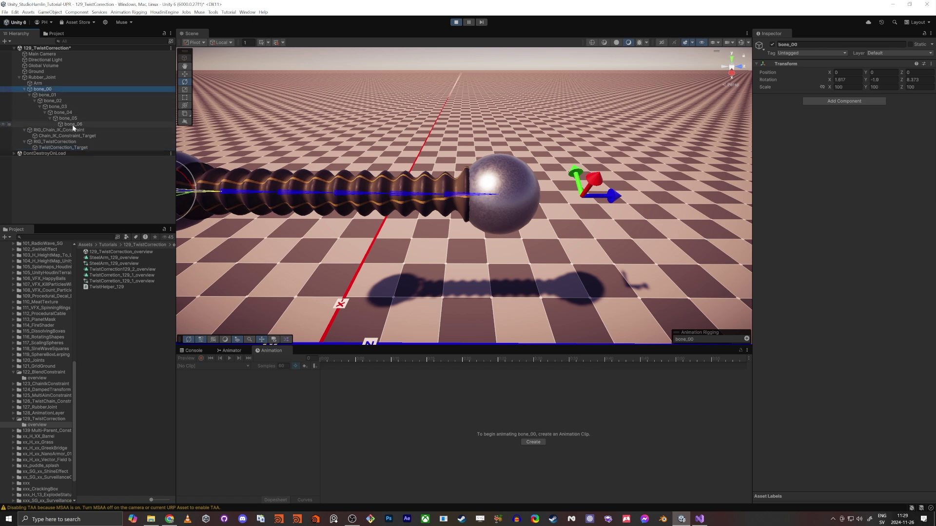
shift+click(72, 125)
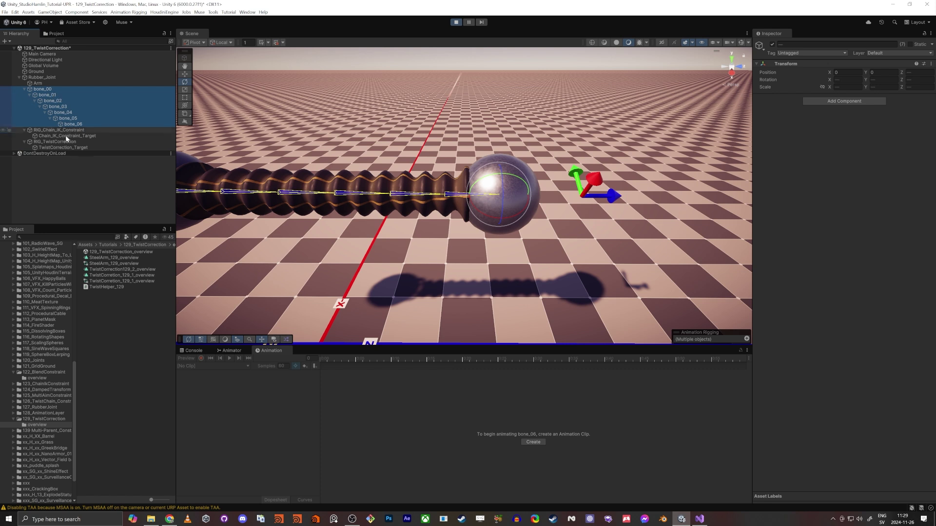
click(60, 147)
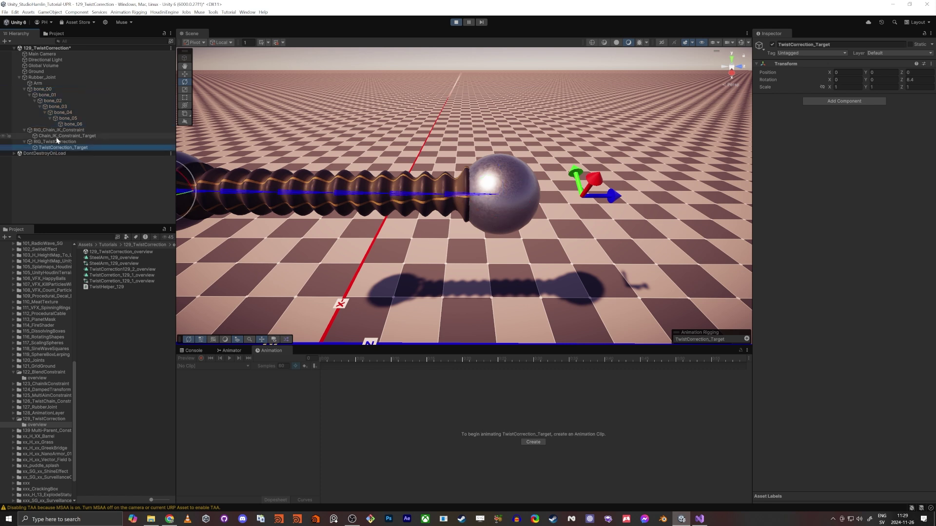
click(54, 141)
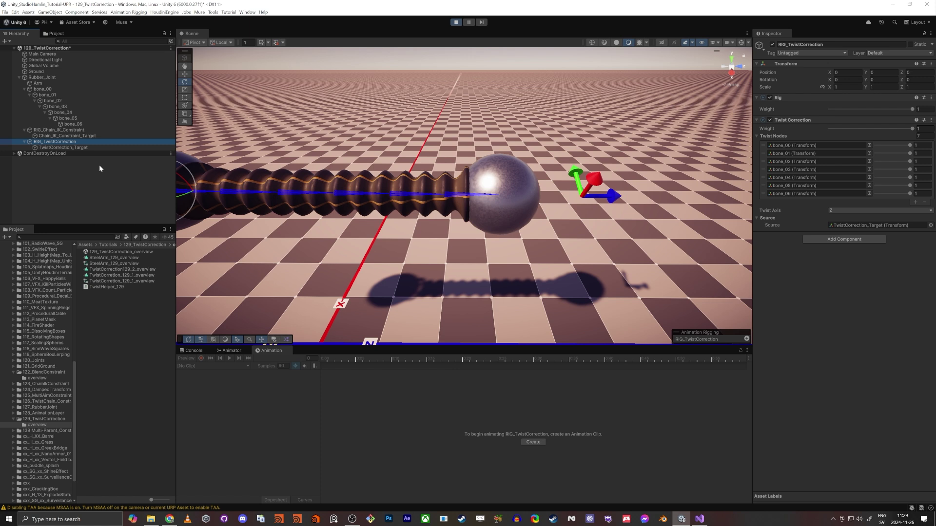
click(75, 147)
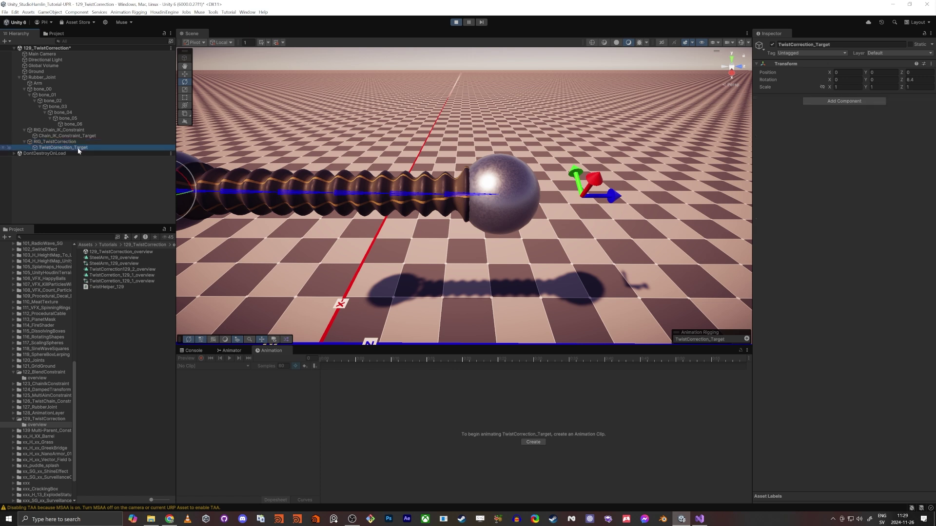
click(900, 80)
drag(917, 79, 878, 76)
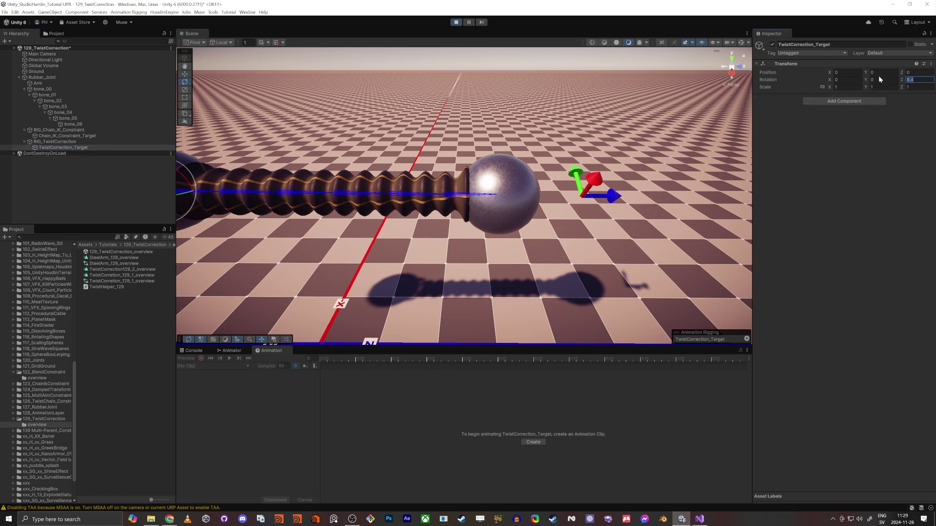
click(891, 219)
Step: Move Chain_IK_Constraint_Target to about X 0.5, Y -0.6, Z 2.5 and rotate it to bend the arm downward
click(66, 136)
right_drag(432, 286, 438, 285)
key(w)
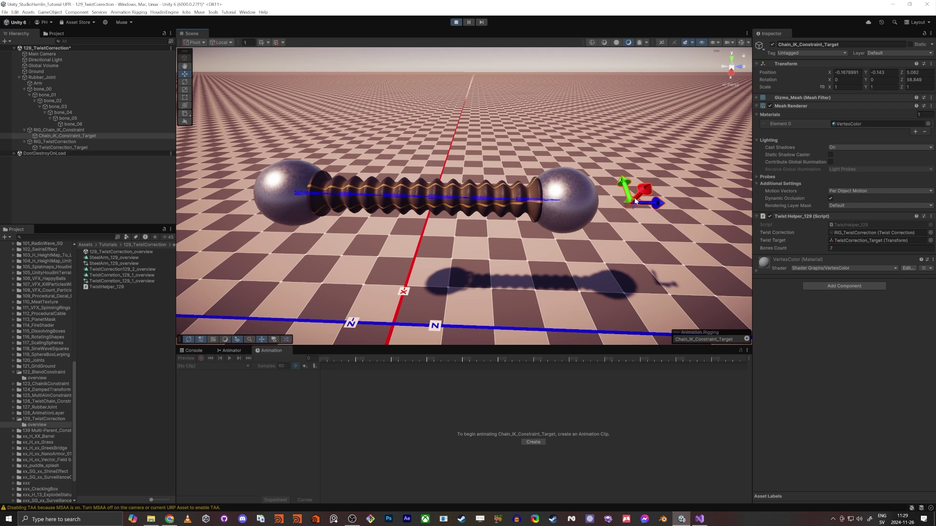
drag(632, 206, 556, 263)
key(e)
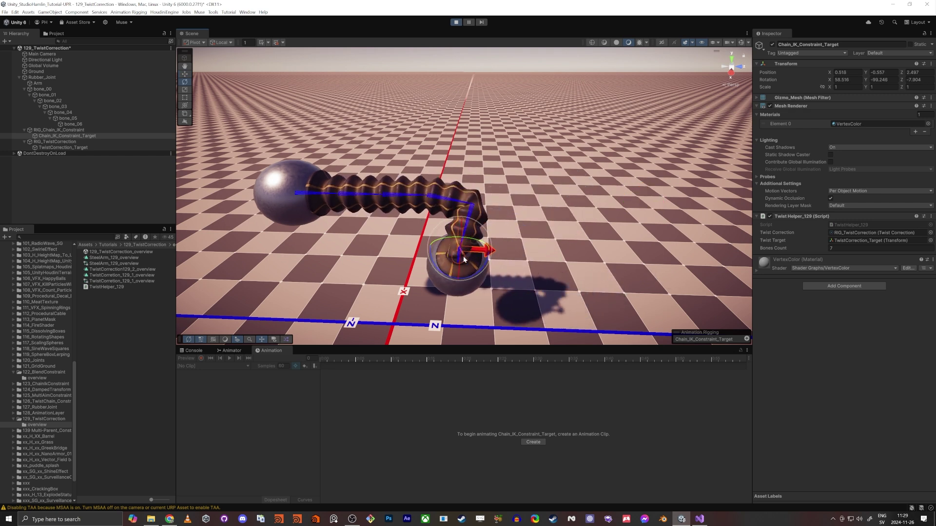
key(w)
Step: Move and rotate Chain_IK_Constraint_Target further to about X 1.3, Y -1.1, Z 2.6 with the arm curving down, and exit Play mode
alt+drag(402, 270, 419, 178)
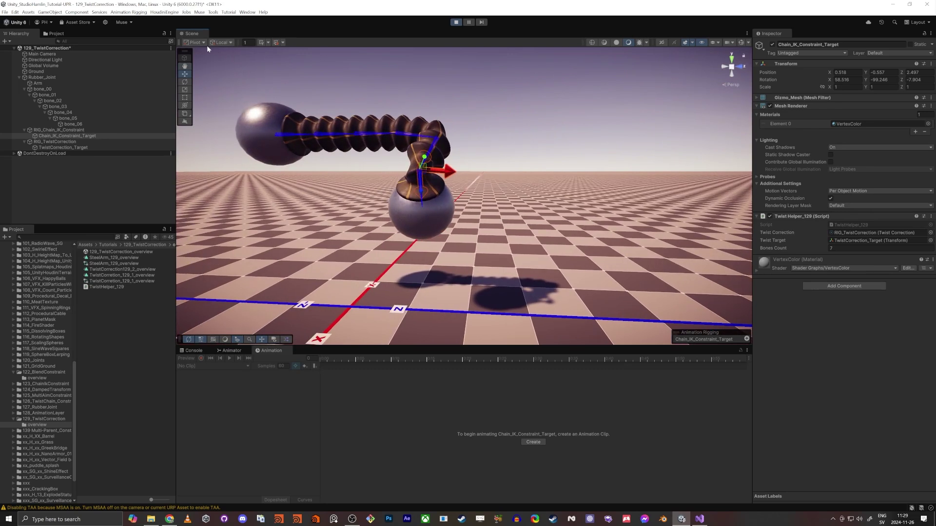
drag(422, 167, 465, 134)
key(e)
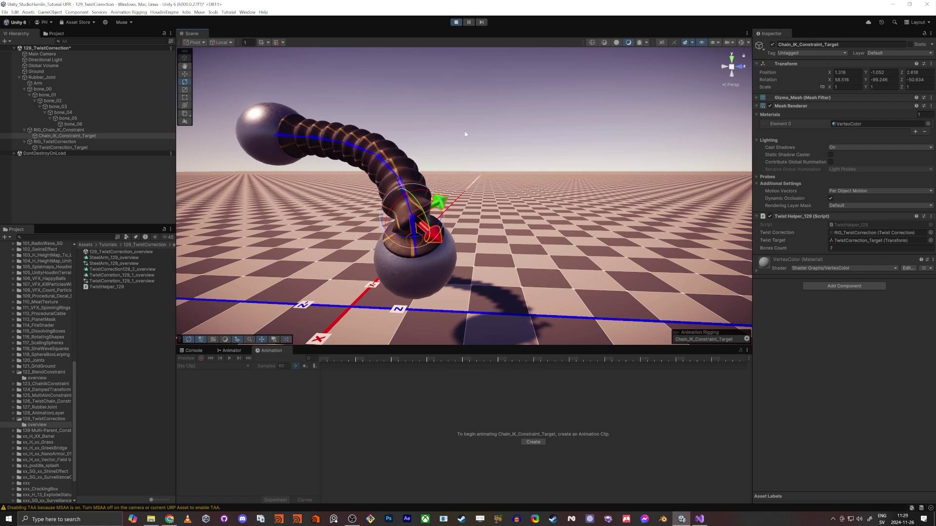
click(455, 22)
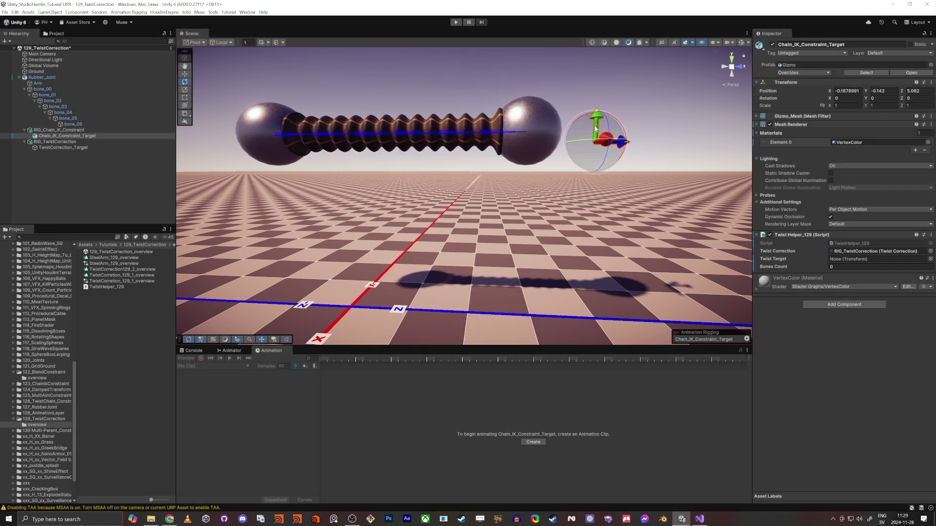
Step: Place Chain_IK_Constraint_Target below the arm at about Y -1.1, Z 2.3, rotate it 90° around X, and enter Play mode
key(w)
drag(596, 141, 361, 195)
key(e)
click(456, 22)
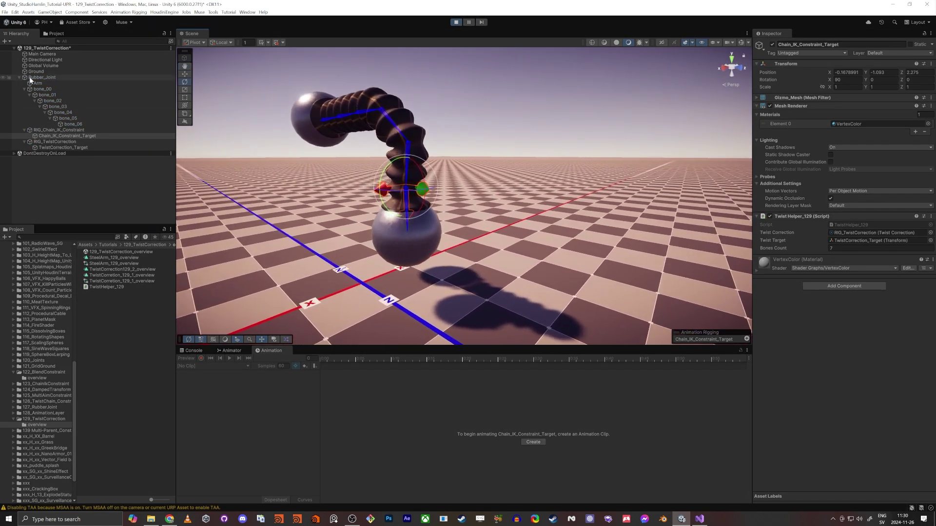
Step: Disable Rubber_Joint's Bone Renderer and Chain_IK_Constraint_Target's Mesh Renderer for a clear view of the bent arm
click(339, 121)
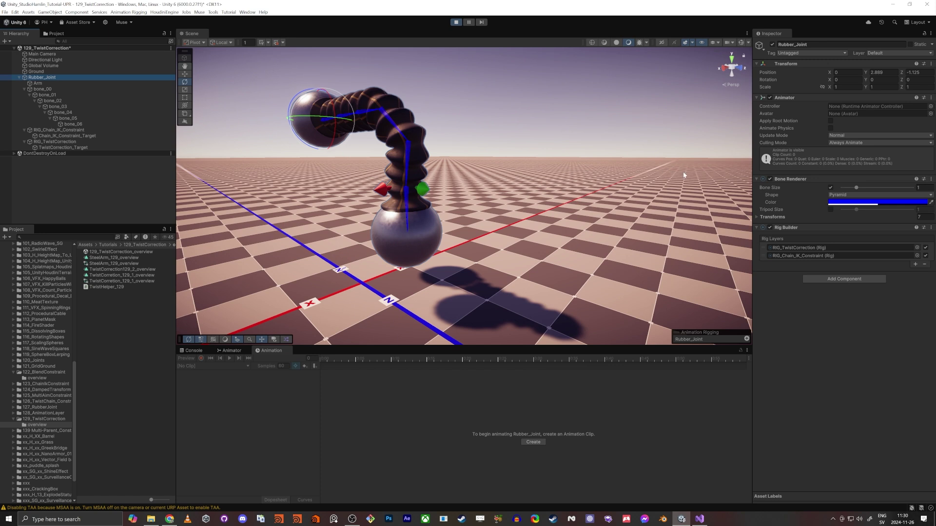
click(771, 179)
alt+drag(488, 205, 419, 210)
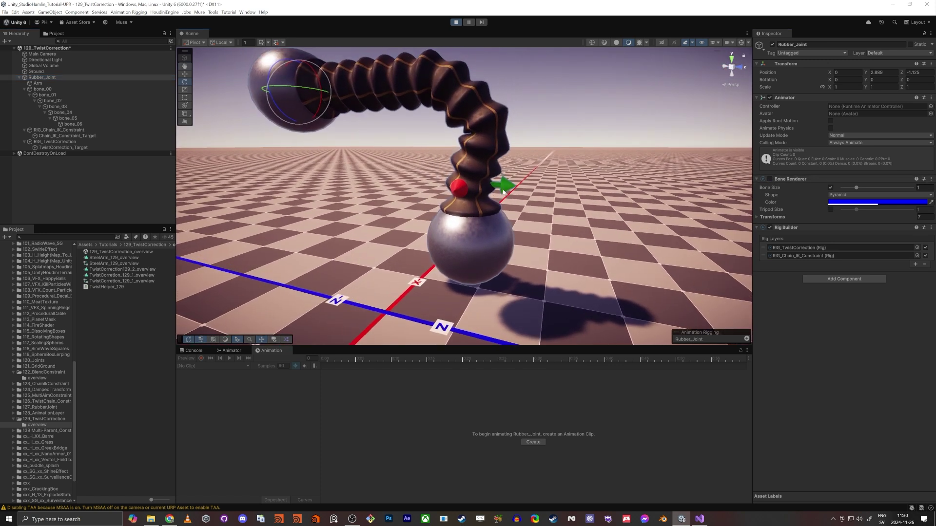
click(456, 185)
click(770, 106)
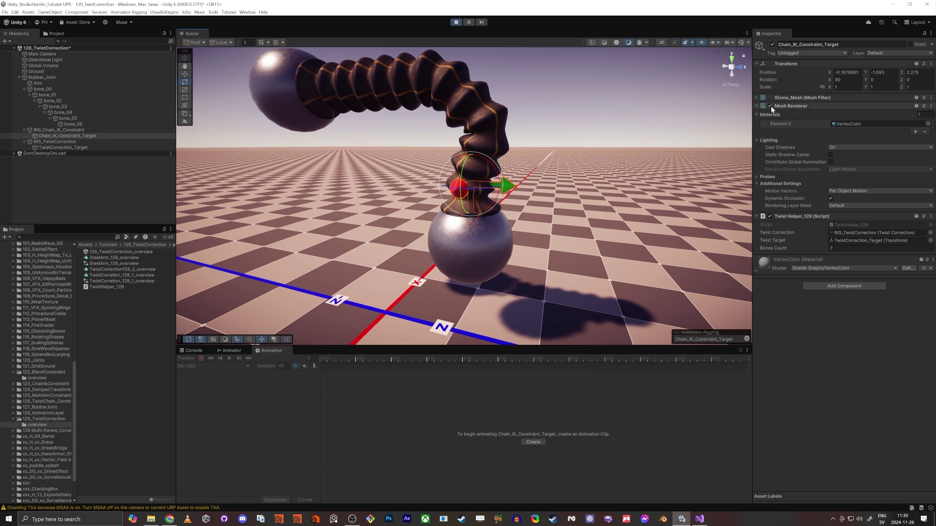
alt+drag(463, 204, 448, 201)
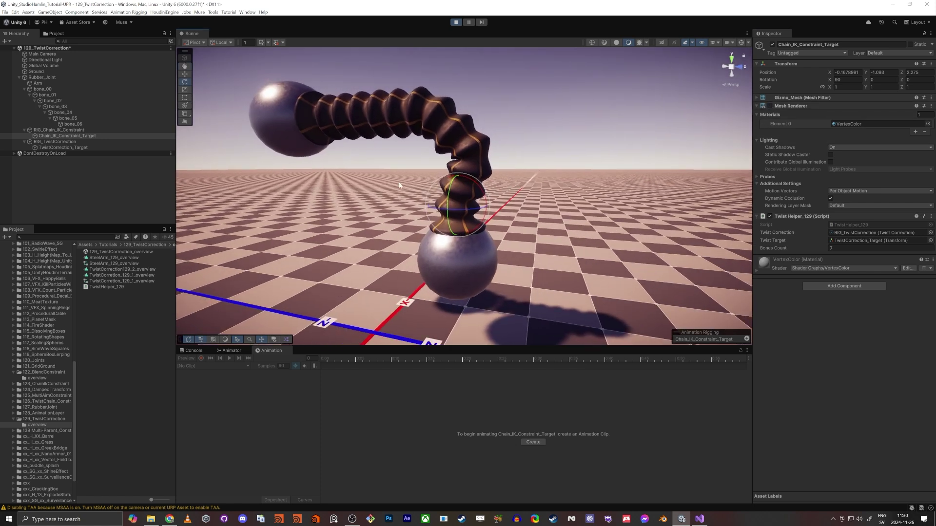
Step: Undo an X rotation of the Directional Light and turn it to about -95 around Y to light the arm
click(95, 59)
drag(829, 80, 361, 103)
key(ctrl+z)
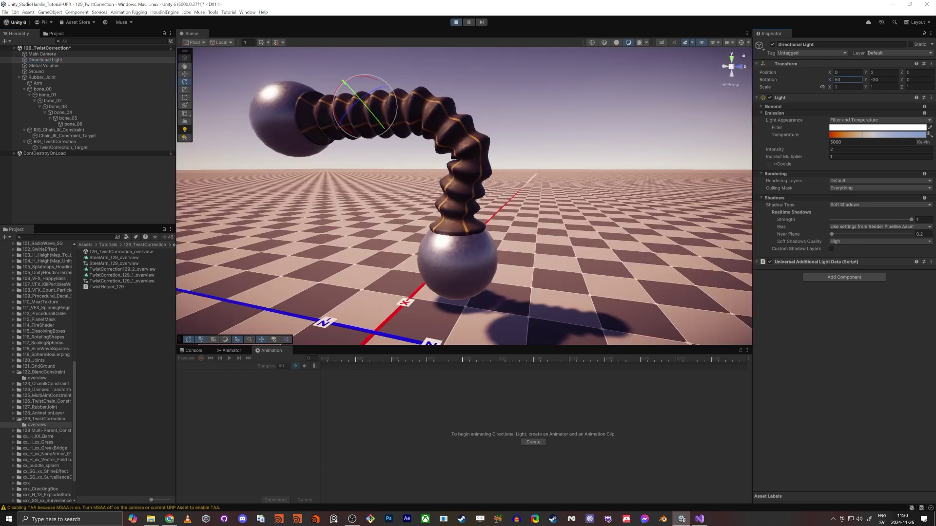
drag(864, 81, 750, 100)
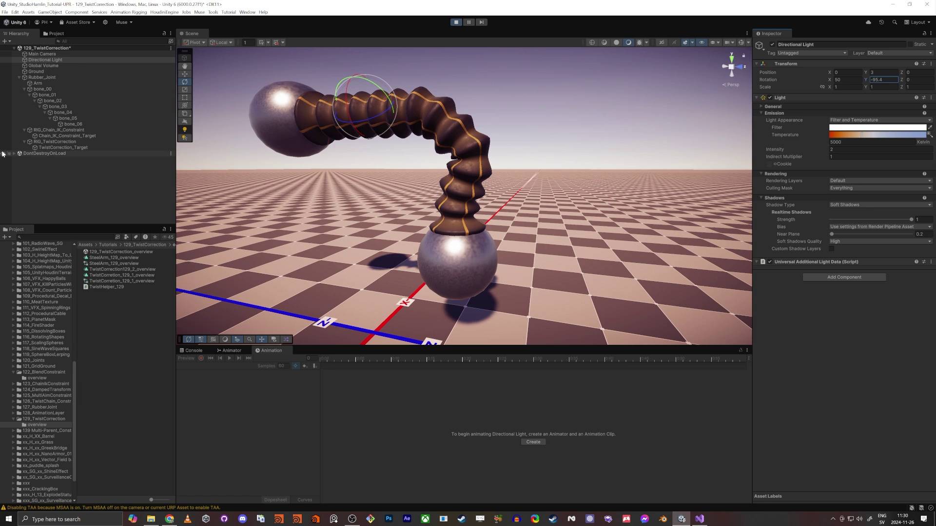
Step: Twist Chain_IK_Constraint_Target around the arm's axis, and lock the displayed properties to TwistCorrection_Target
click(62, 142)
click(62, 136)
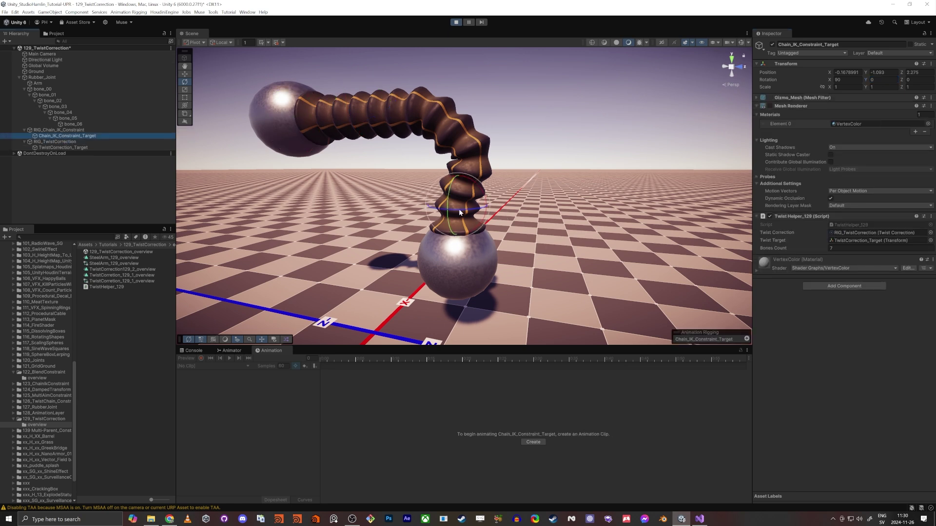
drag(459, 212, 428, 256)
click(72, 147)
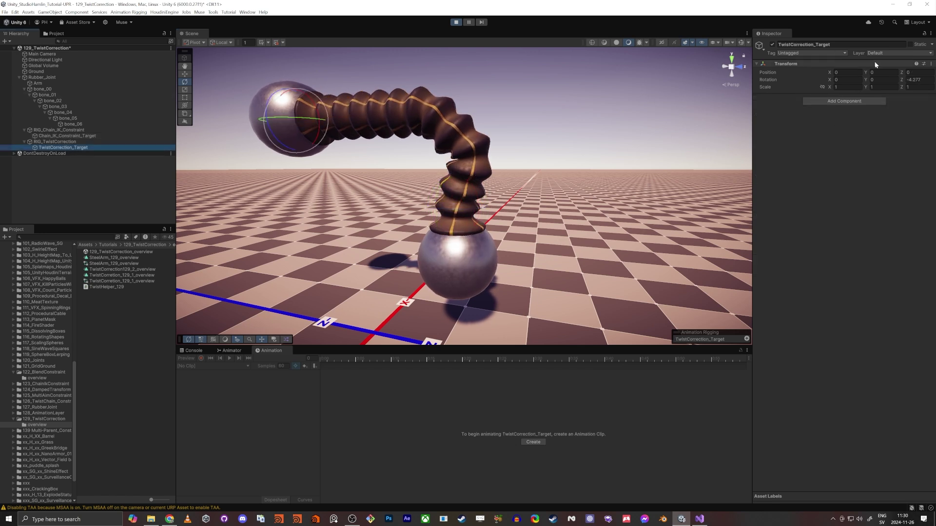
click(925, 33)
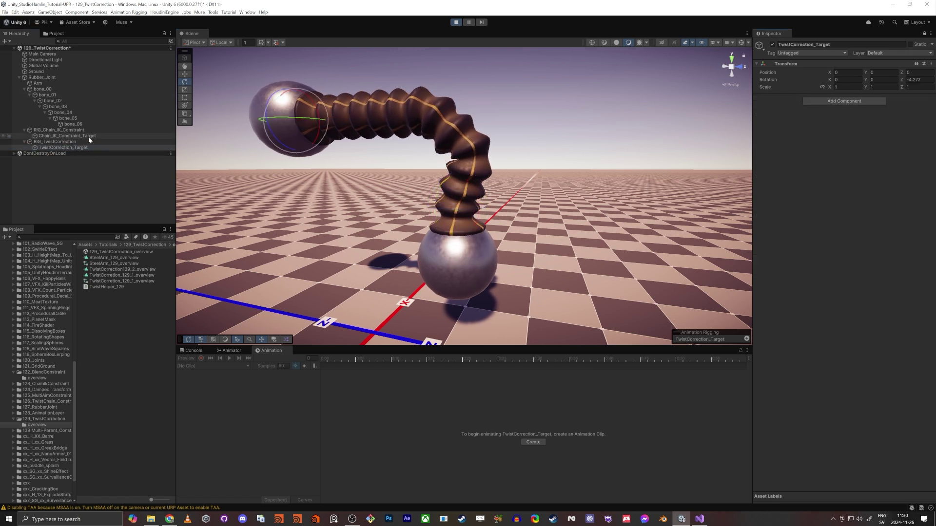
Step: Twist Chain_IK_Constraint_Target, move it lower and twist it again while monitoring TwistCorrection_Target's rotation, and exit Play mode
click(60, 136)
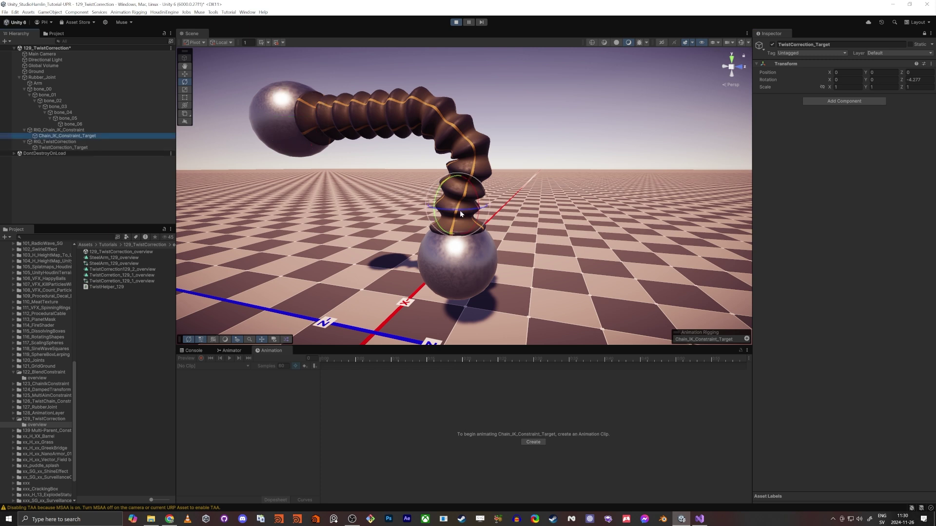
drag(460, 210, 397, 264)
key(w)
key(e)
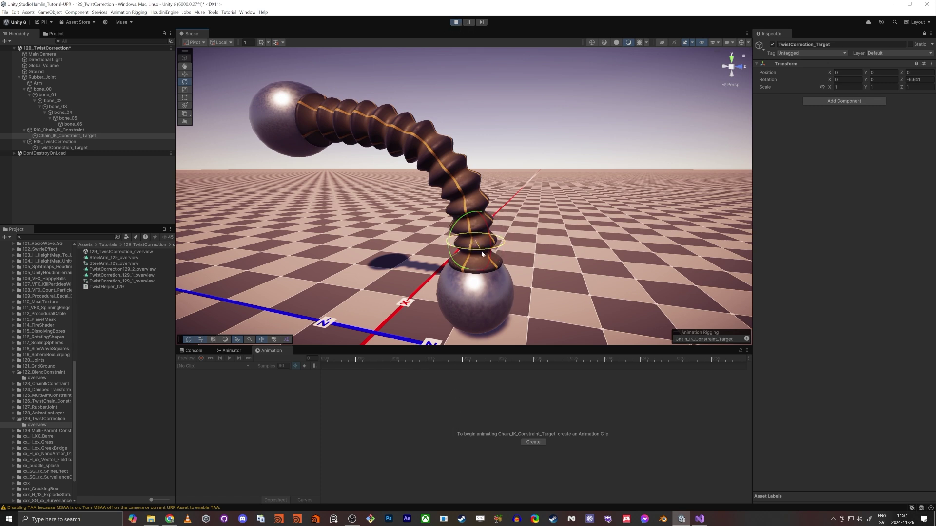
drag(480, 249, 285, 146)
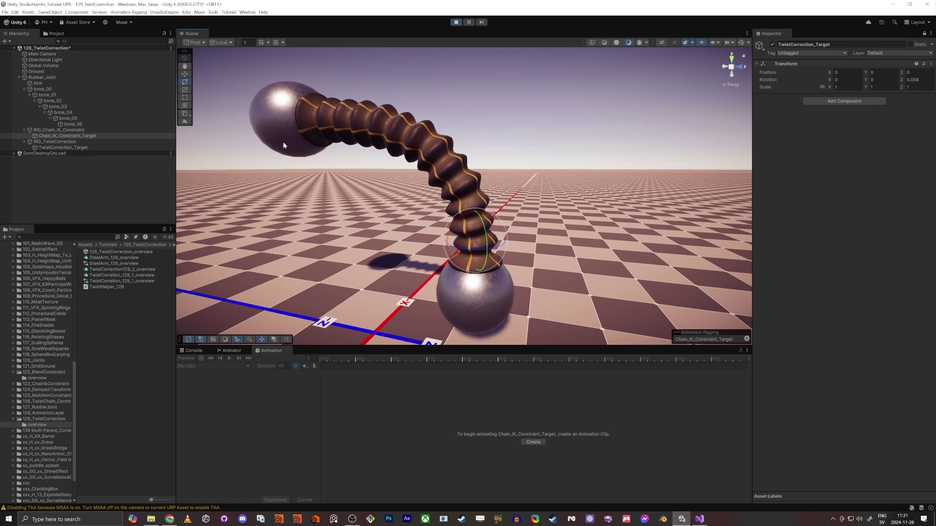
click(452, 23)
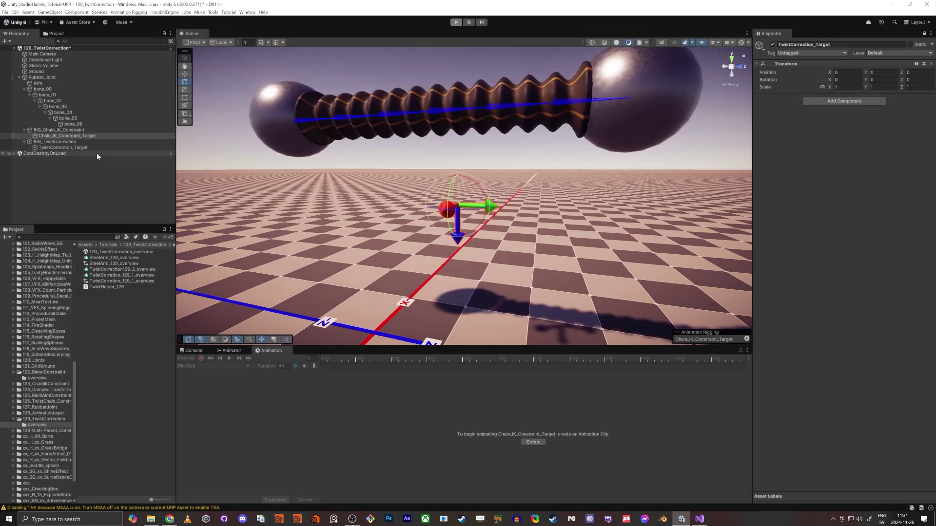
Step: Unlock the displayed properties and remove bone_00 from the Twist Nodes of RIG_TwistCorrection
click(53, 142)
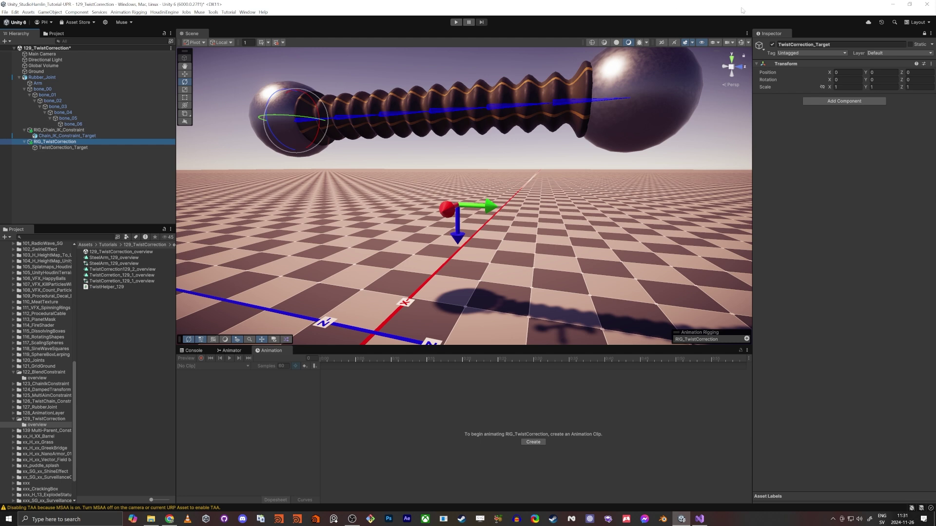
click(924, 34)
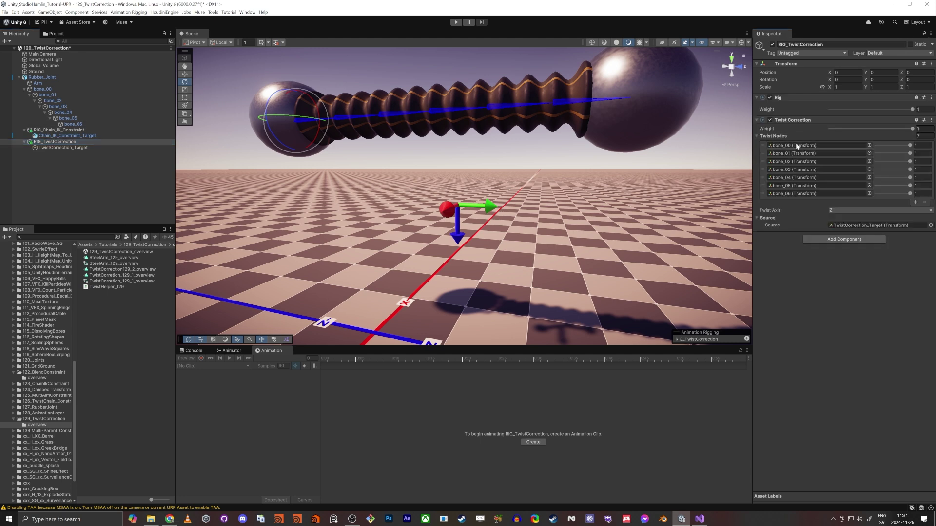
click(764, 147)
key(Delete)
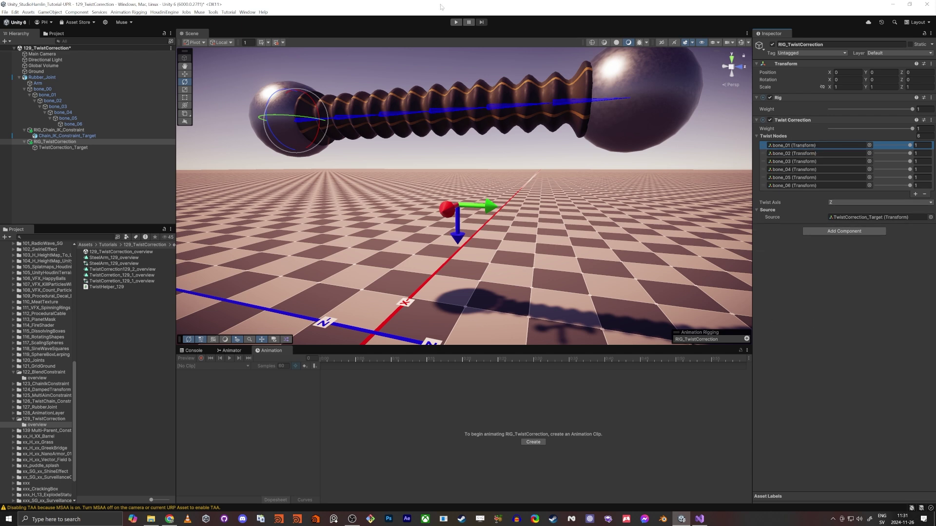
Step: Test the twist in Play mode by rotating Chain_IK_Constraint_Target back and forth around Z, and exit Play mode
click(455, 22)
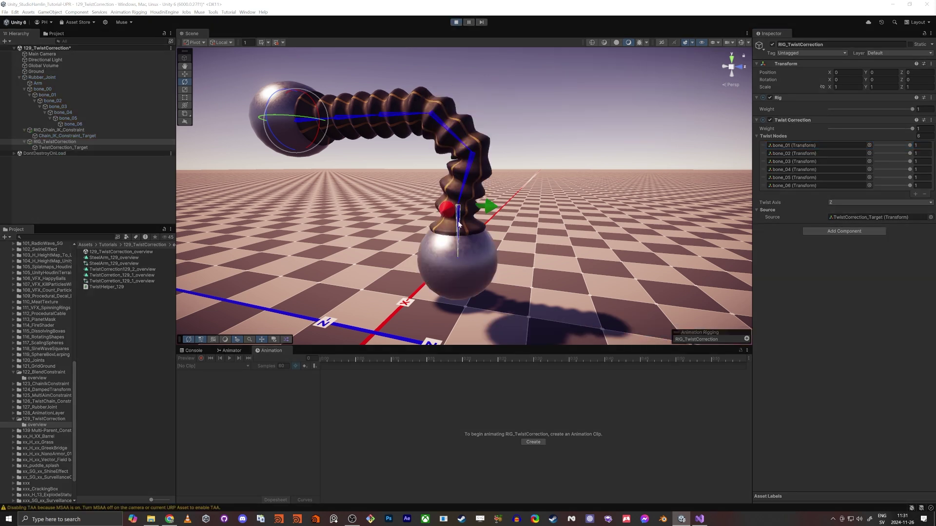
click(48, 136)
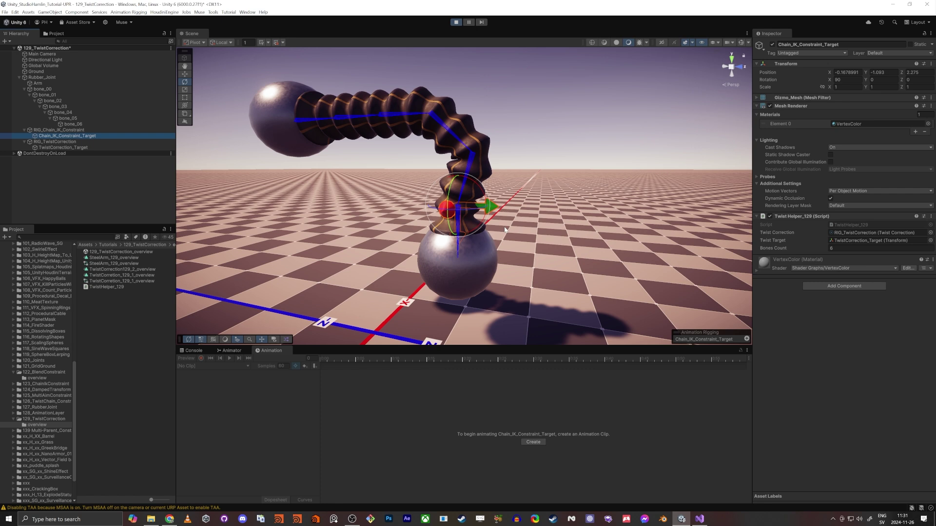
drag(465, 210, 249, 115)
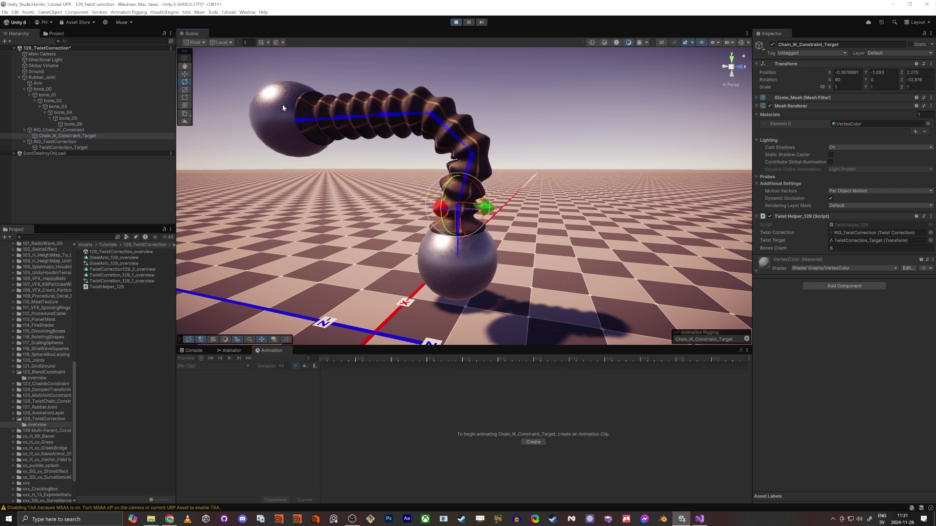
drag(460, 210, 510, 87)
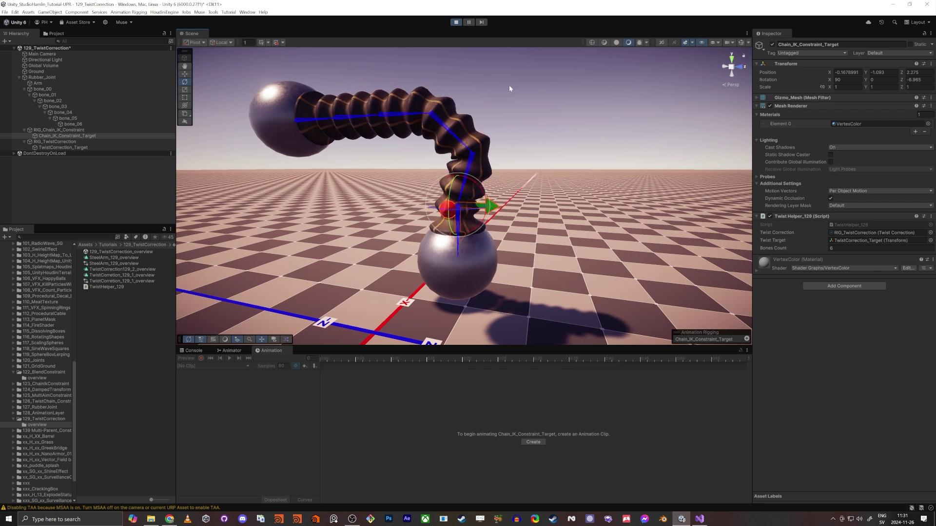
click(457, 23)
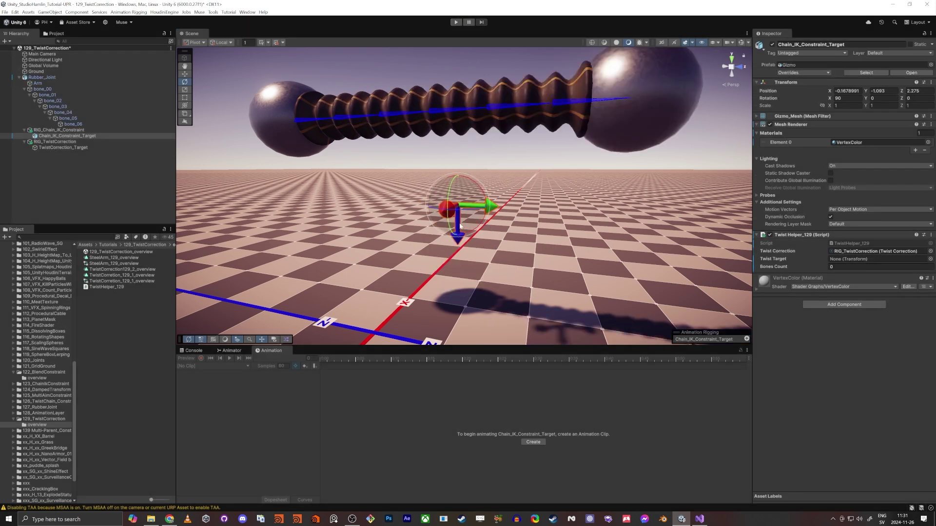
Step: Switch to Visual Studio to examine the Start() assignments and bonesCount field in TwistHelper_129.cs, and return to Unity
key(alt+Tab)
click(624, 267)
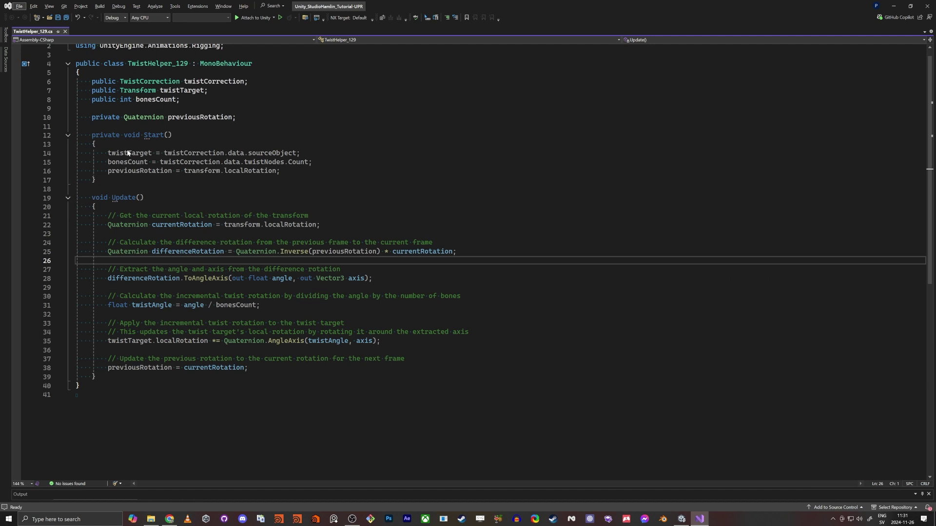
drag(308, 171, 76, 153)
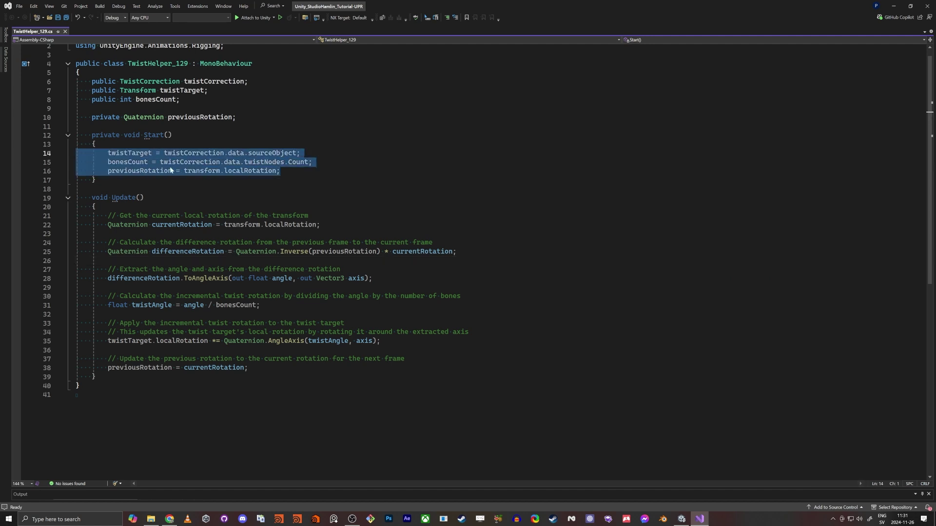
triple_click(157, 100)
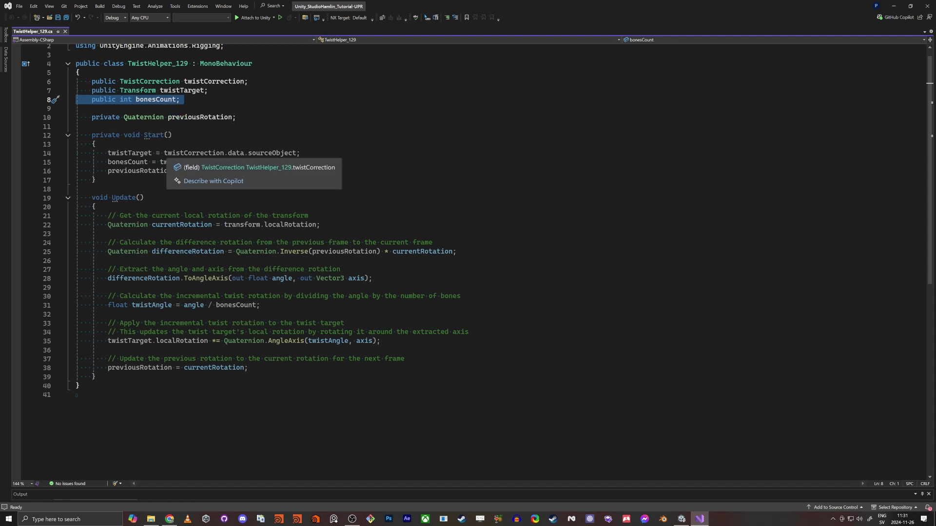
key(alt+Tab)
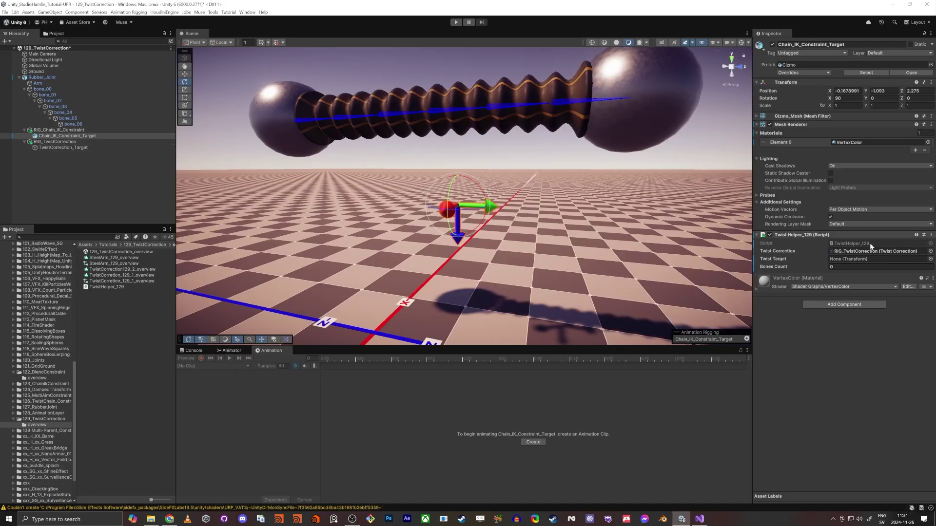
Step: Collapse Chain_IK_Constraint_Target's Mesh Renderer and check the Twist Helper_129 references and Bones Count in Play mode
click(757, 125)
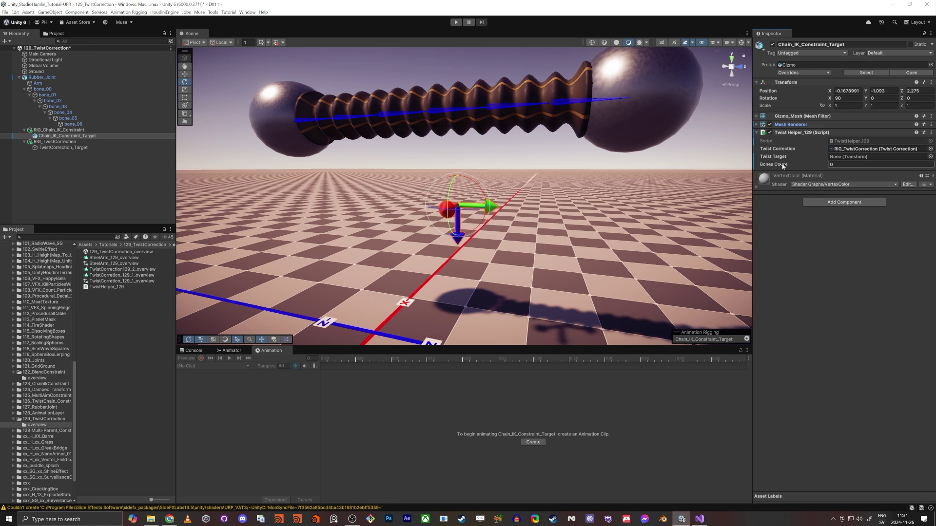
click(456, 22)
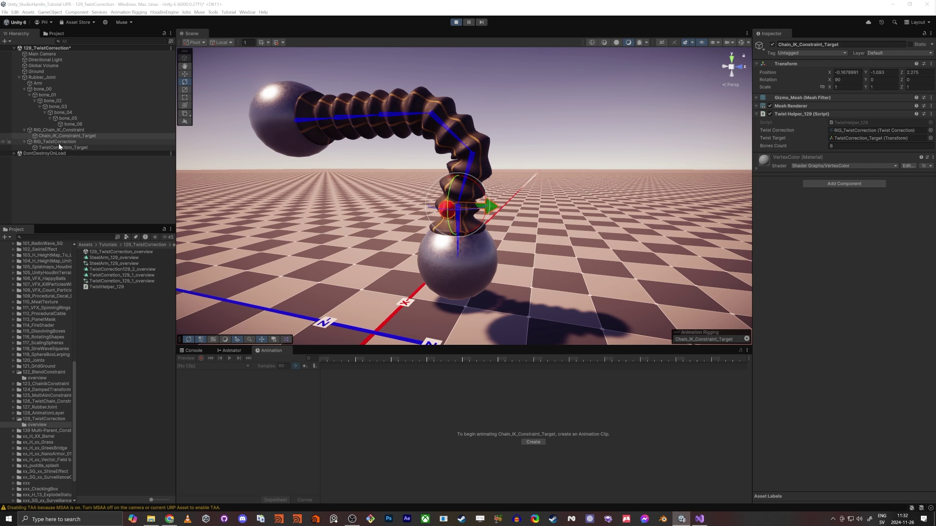
drag(59, 143, 851, 138)
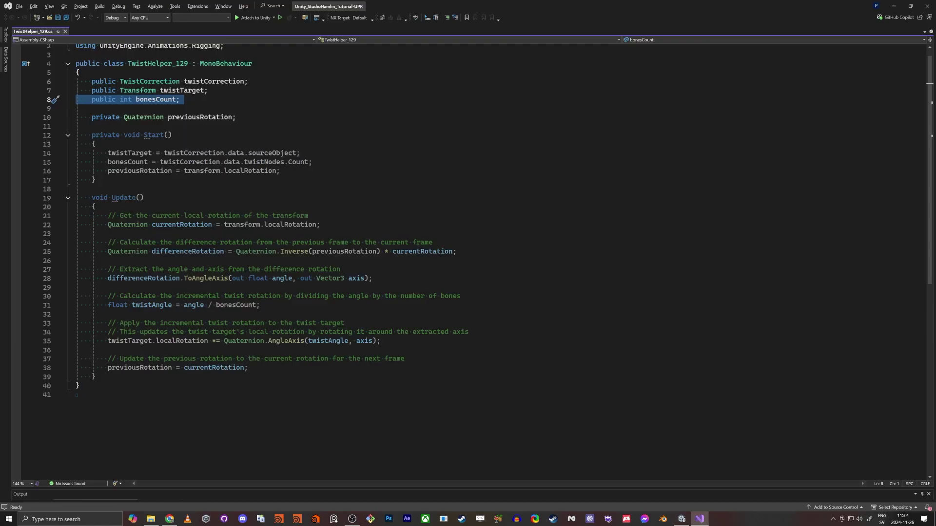
Step: Examine how Start() in TwistHelper_129.cs initialises twistTarget, bonesCount and previousRotation
click(208, 153)
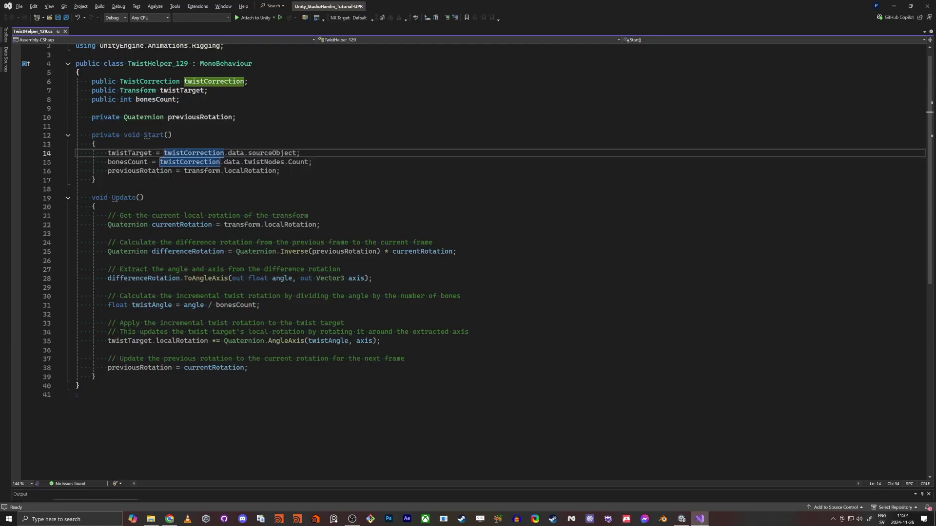
double_click(128, 162)
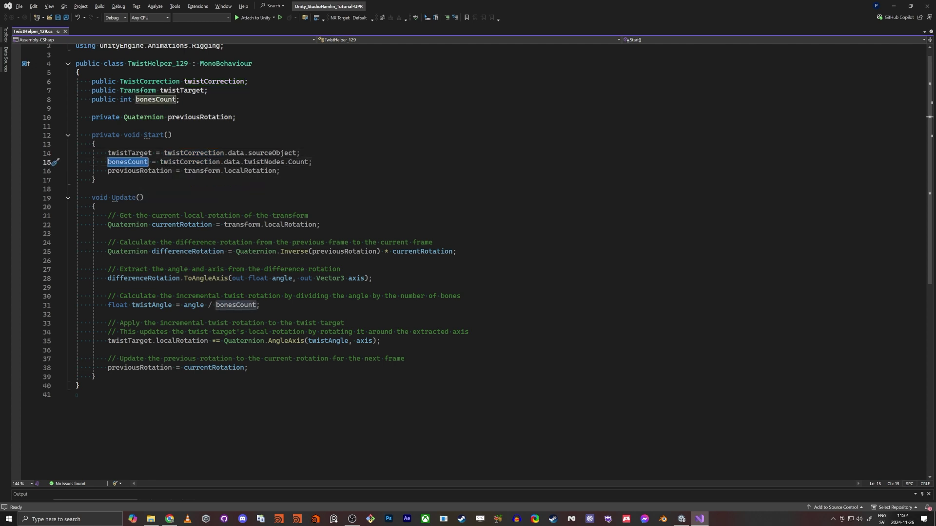
double_click(140, 171)
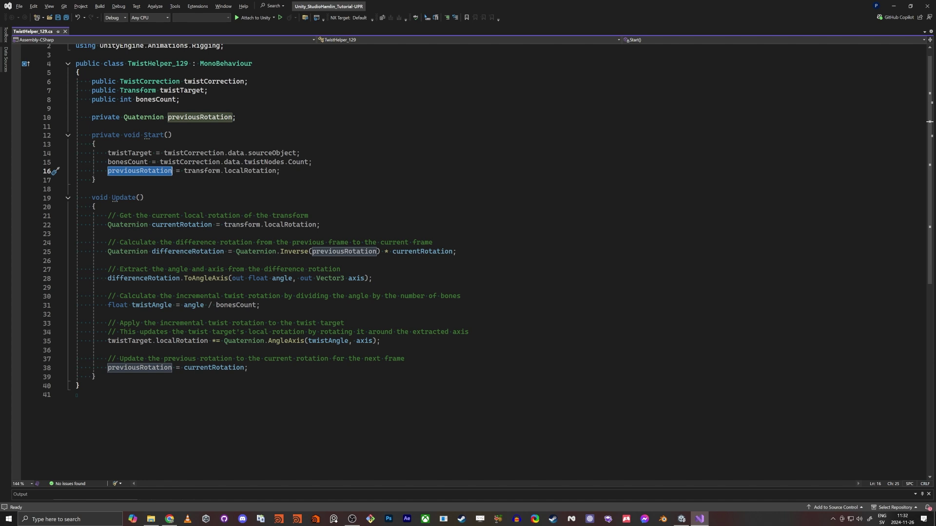
Step: Examine the currentRotation lines in Update() and relate their transform to Chain_IK_Constraint_Target in Unity
drag(323, 225, 88, 216)
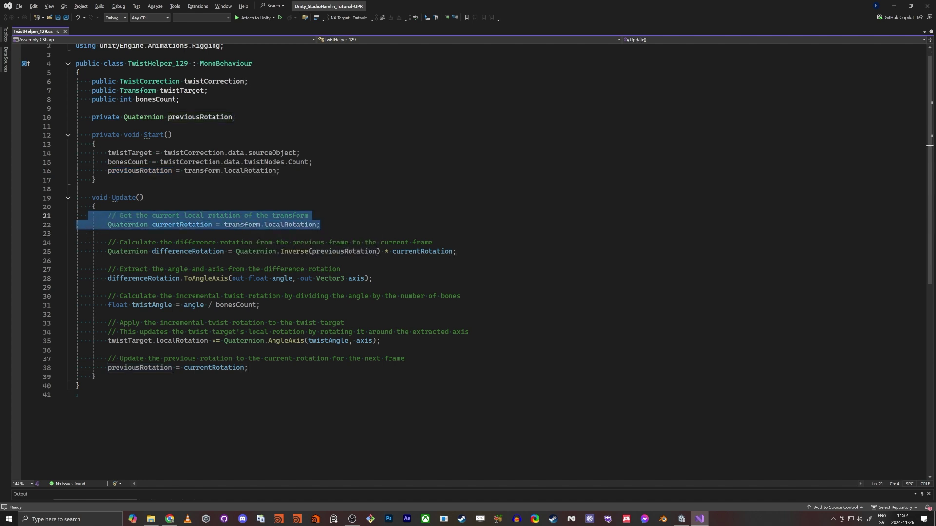
key(alt+Tab)
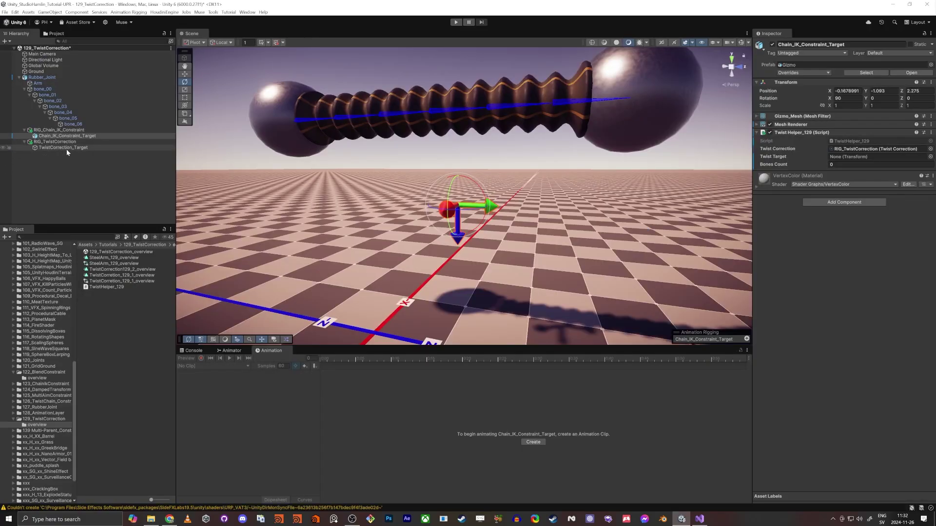
key(alt+Tab)
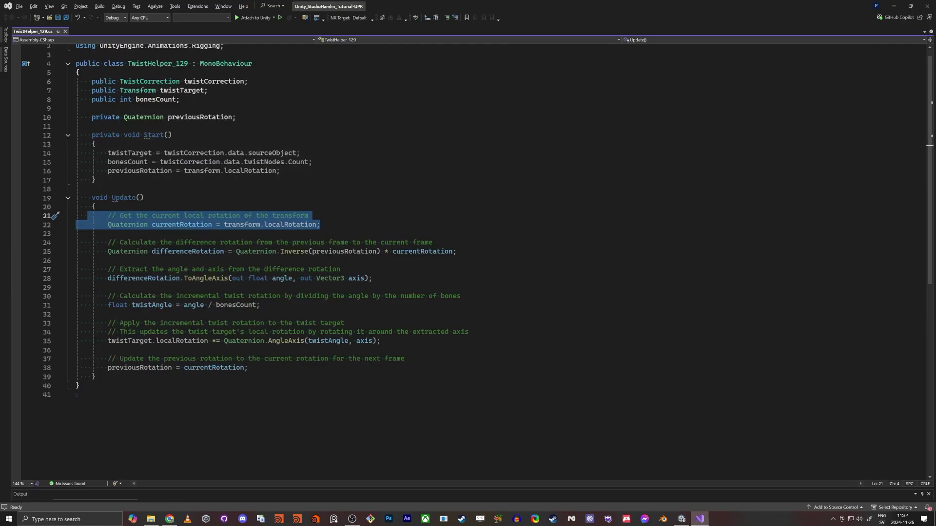
click(241, 226)
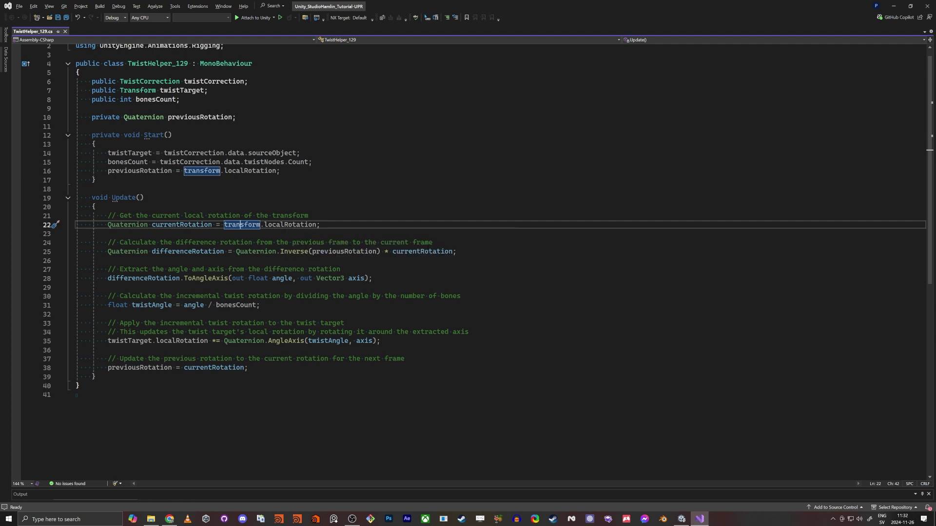
drag(324, 226, 76, 215)
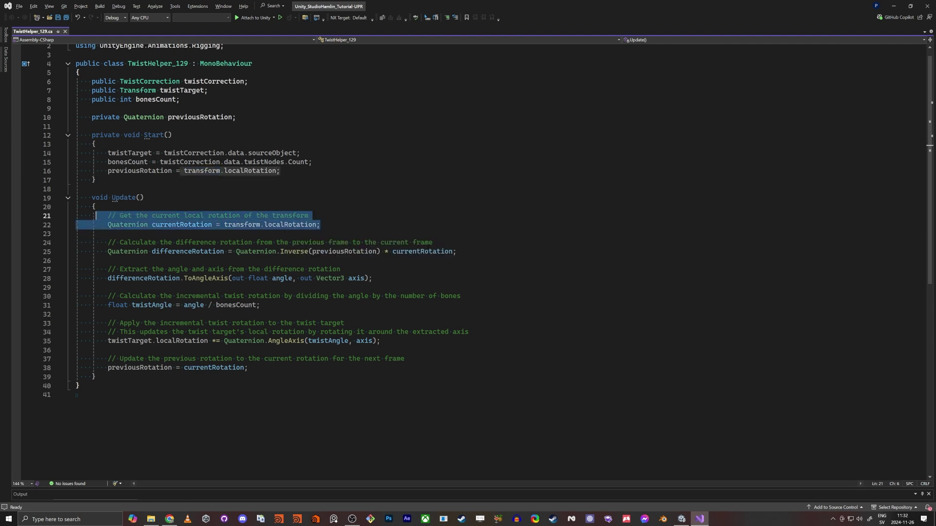
key(alt+Tab)
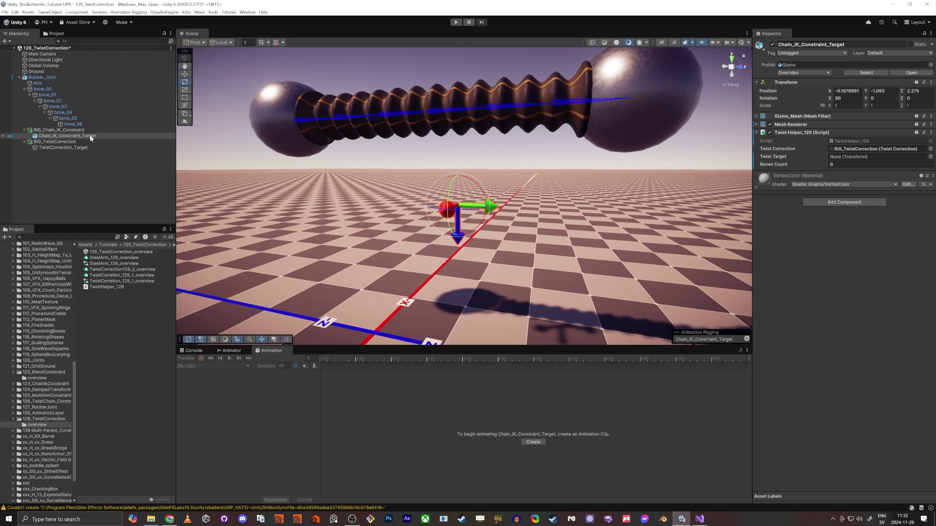
Step: Return to TwistHelper_129.cs and examine how Update() calculates differenceRotation from previousRotation and updates previousRotation
key(alt+Tab)
click(108, 260)
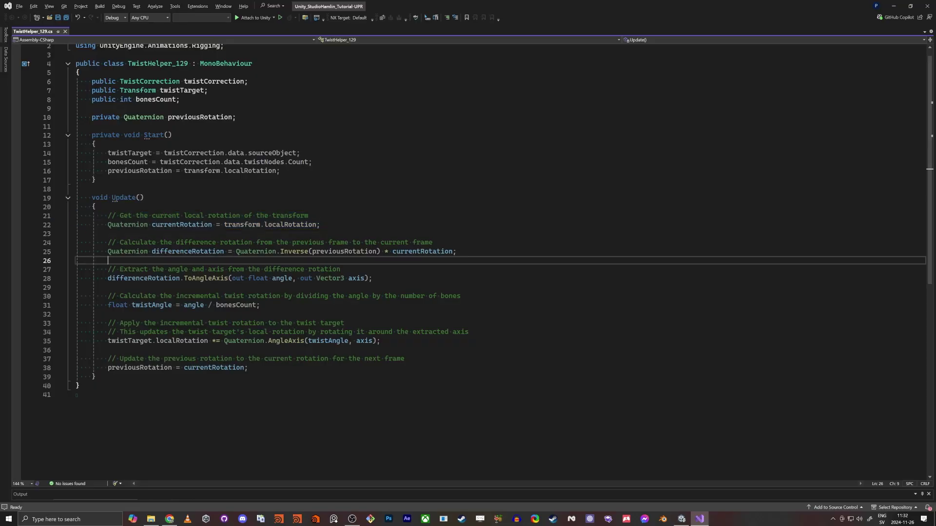
double_click(188, 252)
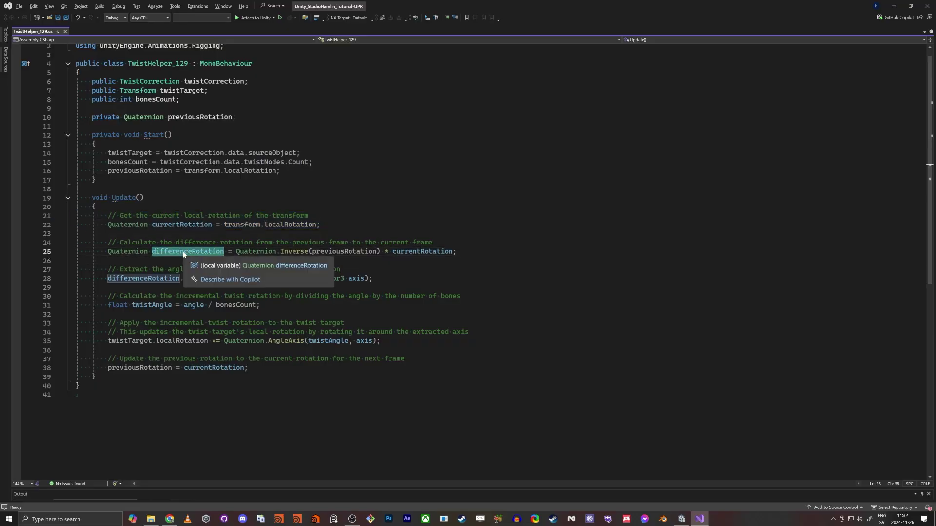
double_click(339, 253)
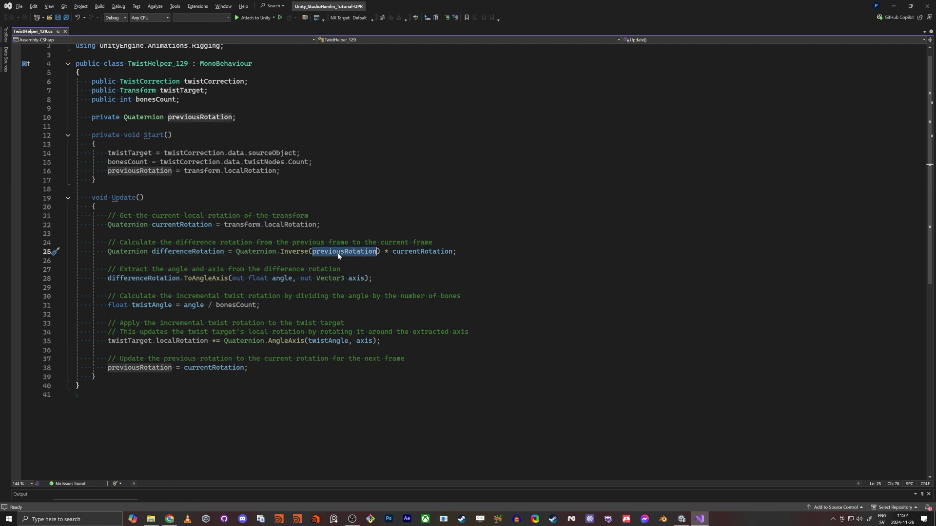
drag(104, 368, 249, 368)
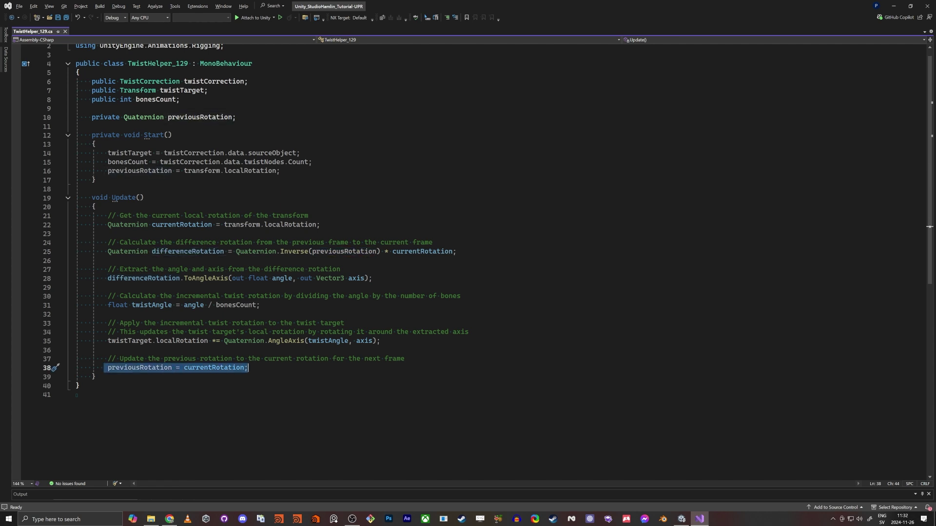
Step: Examine the body of Update(), focusing on the differenceRotation calculation and the ToAngleAxis line that extracts angle and axis
click(249, 368)
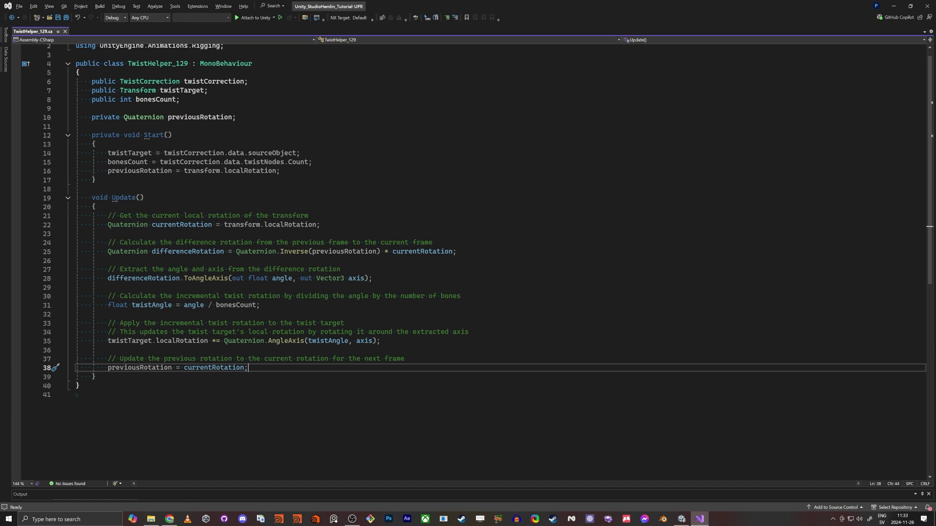
drag(248, 368, 78, 218)
click(96, 207)
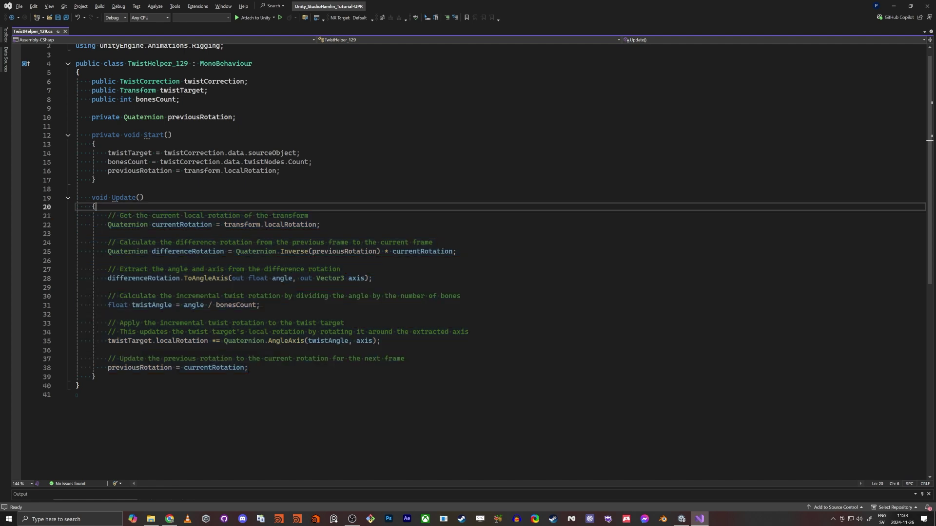
drag(249, 368, 76, 208)
click(97, 207)
triple_click(334, 252)
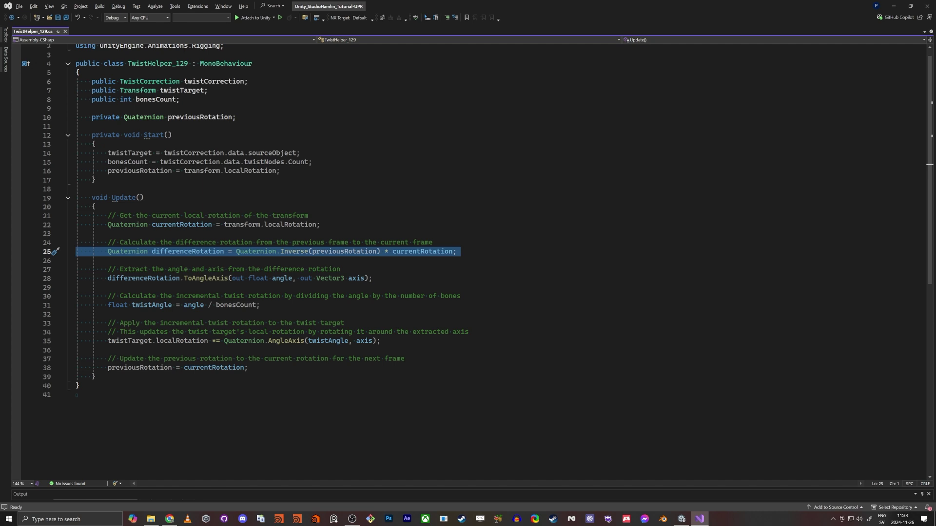
click(374, 279)
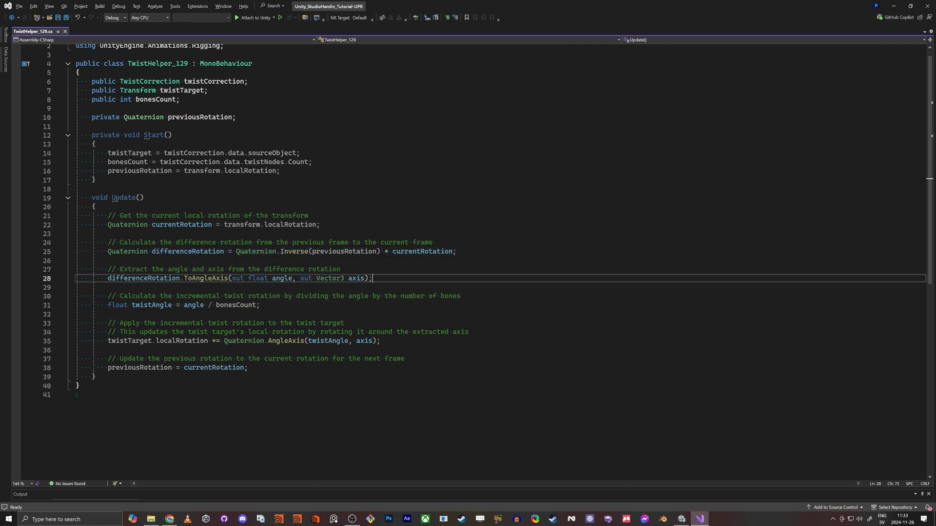
key(alt+Tab)
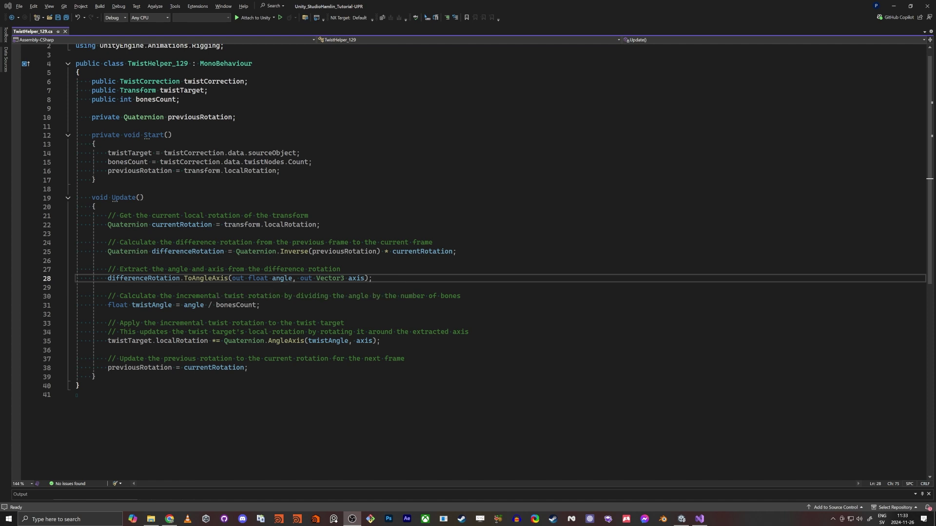
Step: Examine how twistAngle is calculated by dividing angle by bonesCount
double_click(246, 306)
click(262, 306)
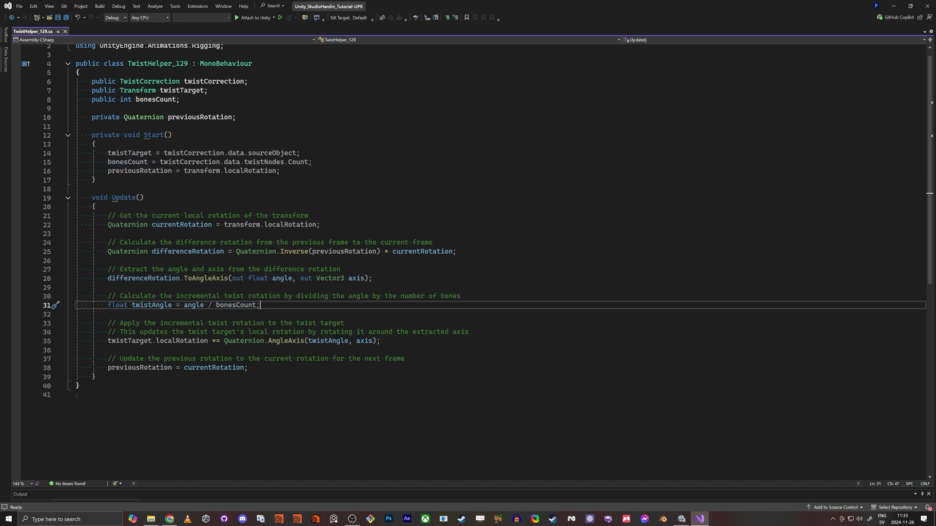
double_click(192, 306)
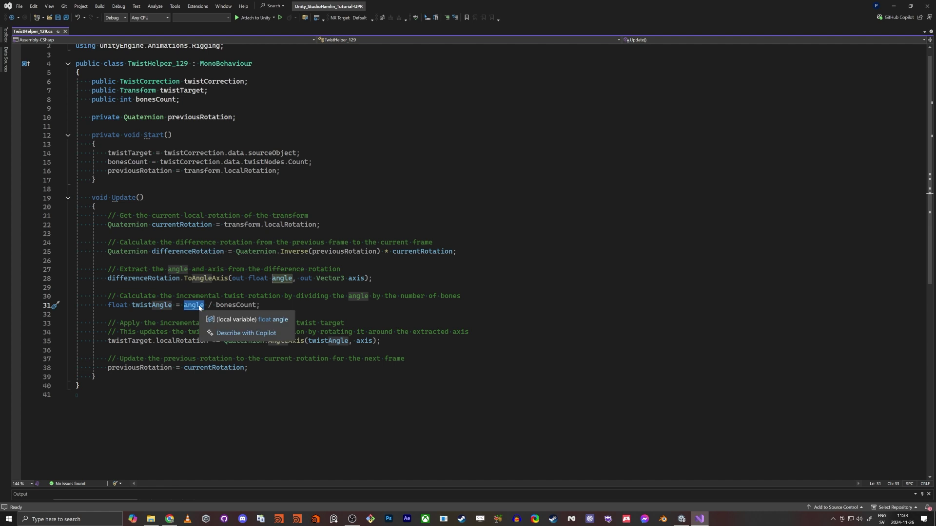
click(228, 306)
double_click(242, 306)
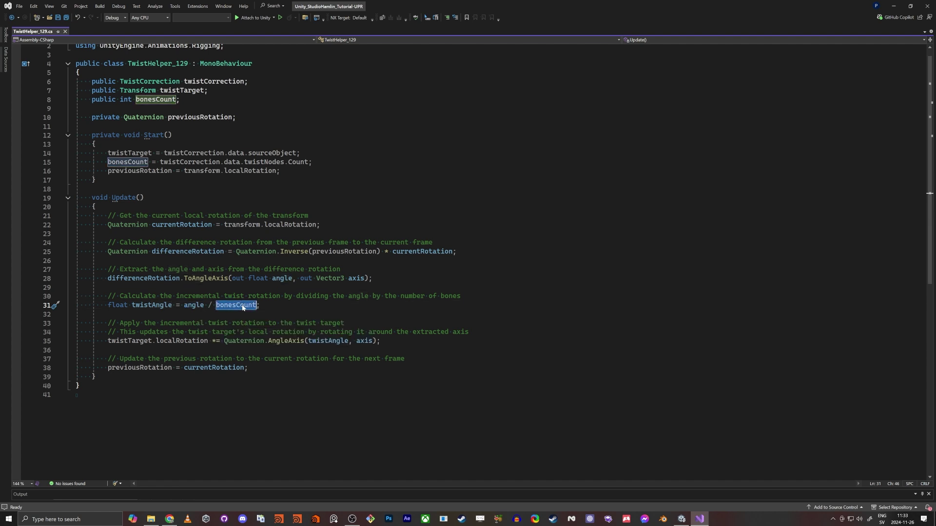
click(262, 306)
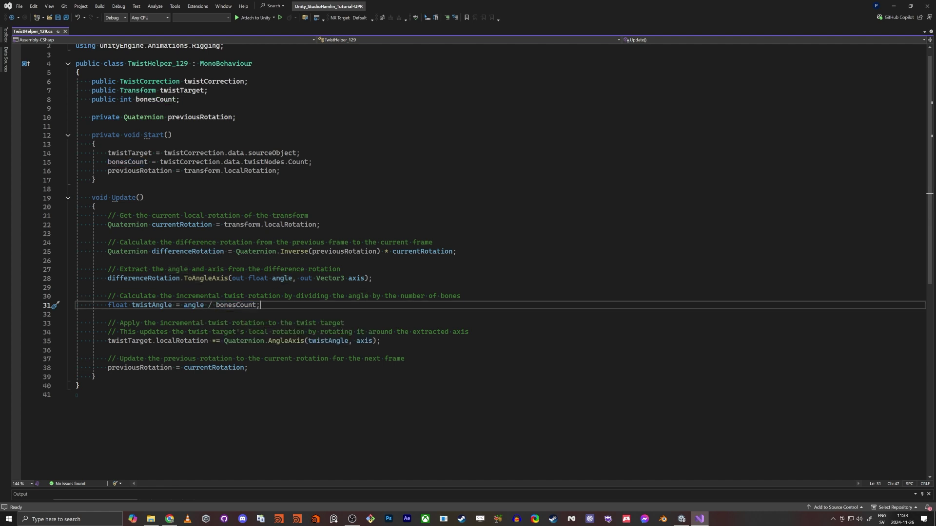
Step: Examine how twistAngle and axis are applied to twistTarget.localRotation and how previousRotation is updated at the end of Update()
drag(380, 341, 111, 340)
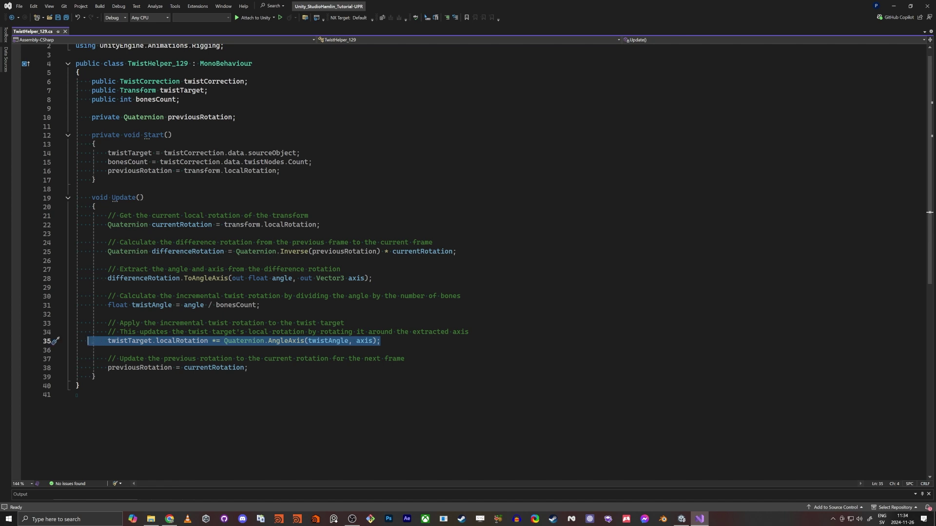
drag(248, 368, 76, 368)
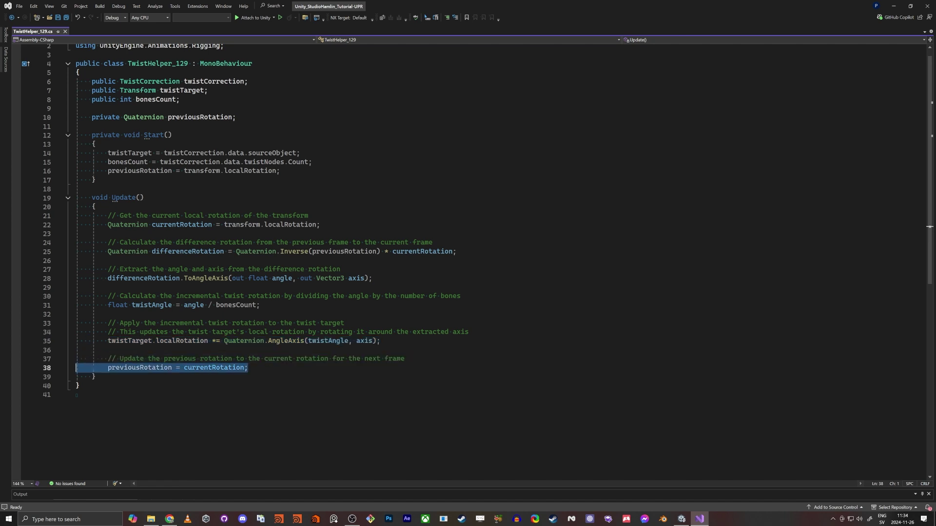
click(77, 394)
scroll(476, 264, up, 1)
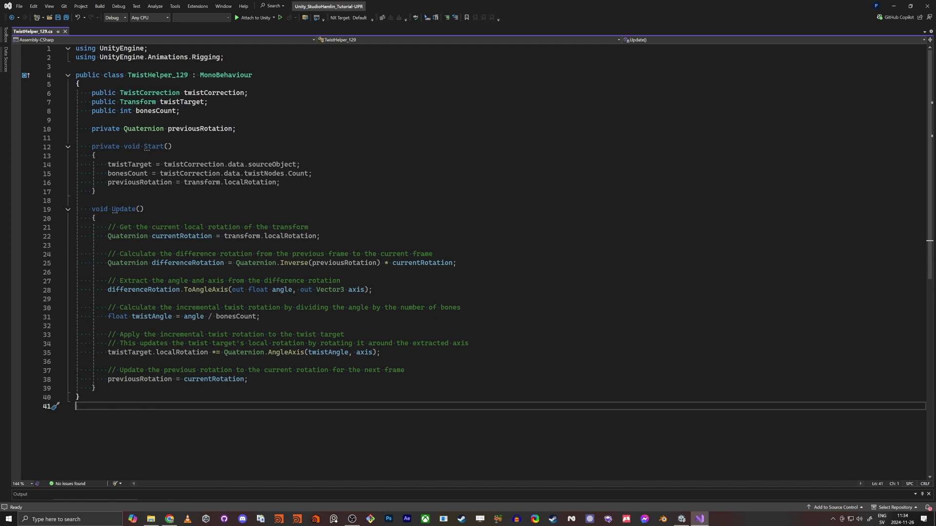
Step: Switch to Unity, enter Play mode and rotate Chain_IK_Constraint_Target around its local Z axis to test the joint's twist
key(alt+Tab)
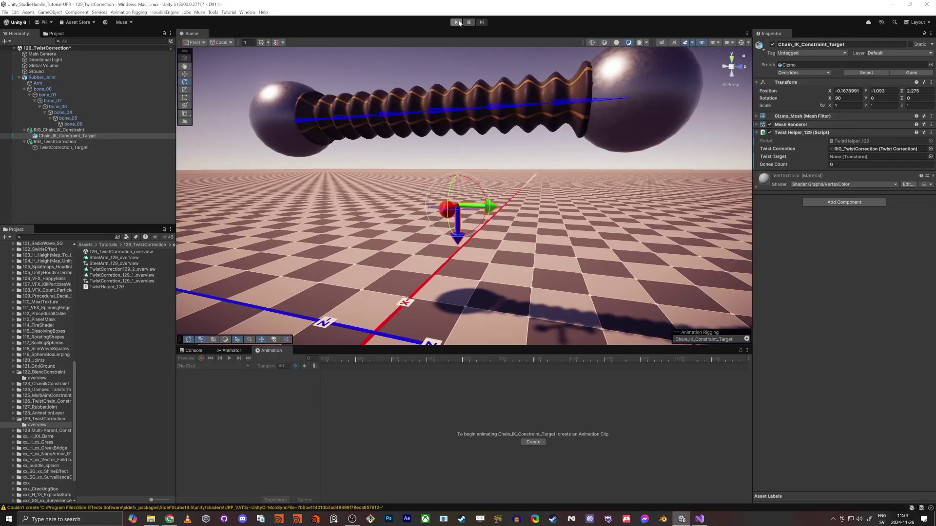
click(457, 22)
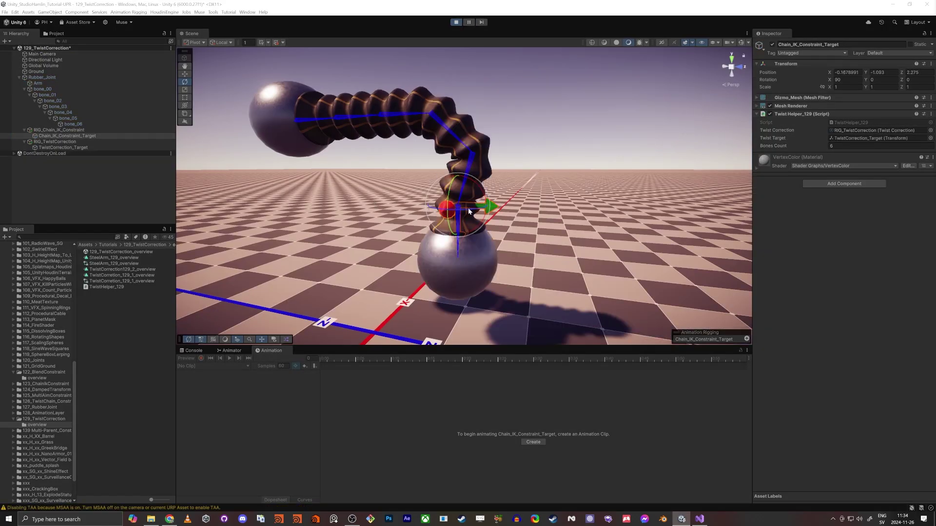
mouse_move(468, 208)
mouse_down()
mouse_move(536, 227)
mouse_move(465, 214)
mouse_up()
right_drag(441, 234, 335, 258)
key(d)
key(w)
key(w)
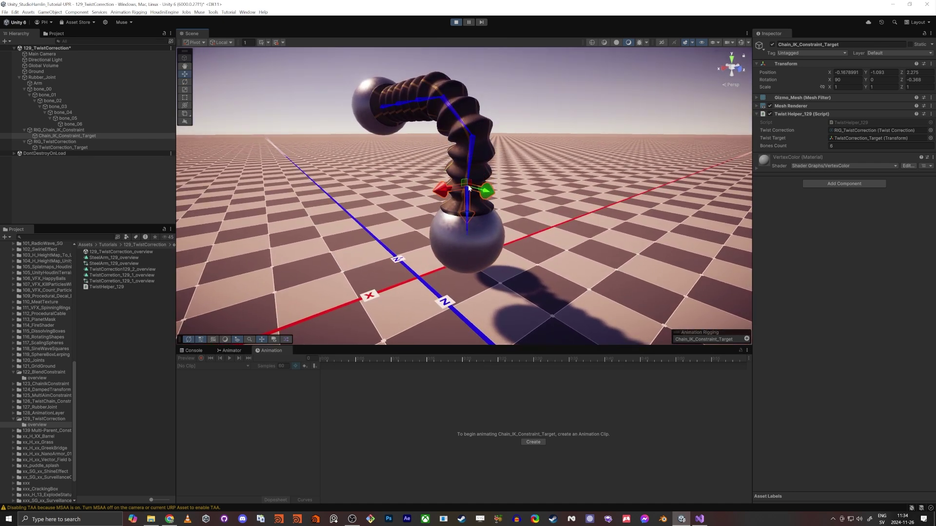
key(e)
right_drag(466, 186, 448, 249)
key(e)
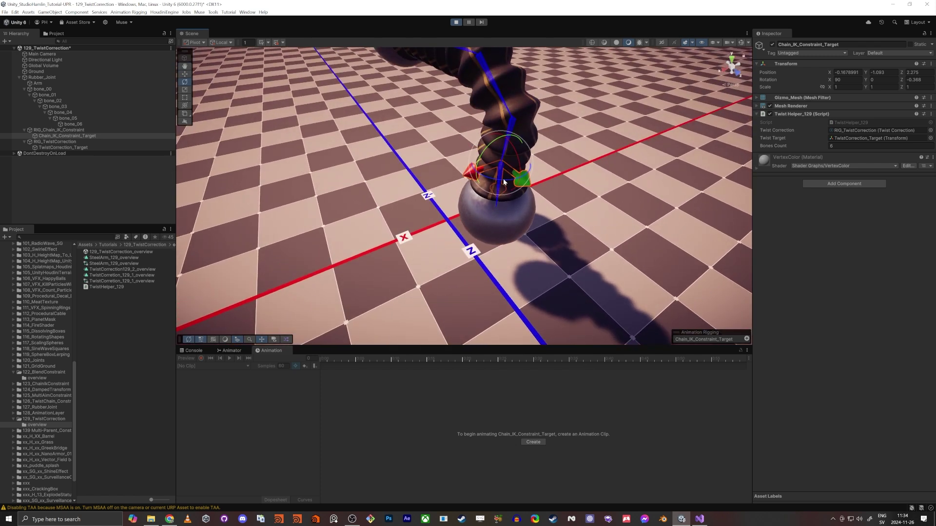
drag(500, 171, 141, 204)
key(e)
Step: Move Chain_IK_Constraint_Target to about X 1.314, Y -1.475, Z 2.357 and inspect the bent, twisted joint from several angles
right_drag(409, 254, 334, 260)
alt+drag(333, 259, 451, 197)
alt+drag(452, 236, 666, 207)
key(w)
key(e)
alt+drag(633, 266, 564, 170)
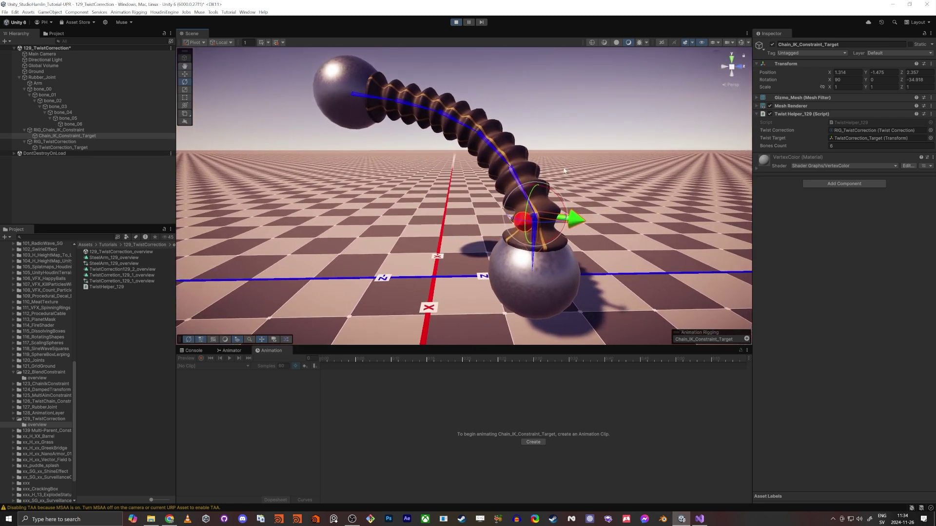